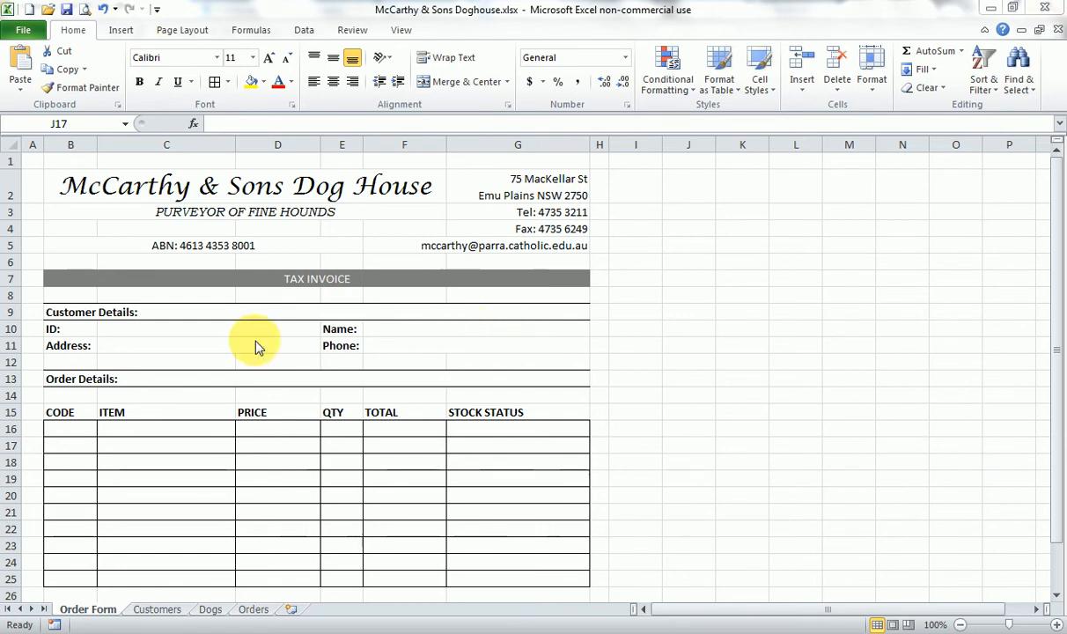
# - Examine the Order Form's customer ID, name, address and phone cells and the first cell of the order table
pyautogui.click(168, 329)
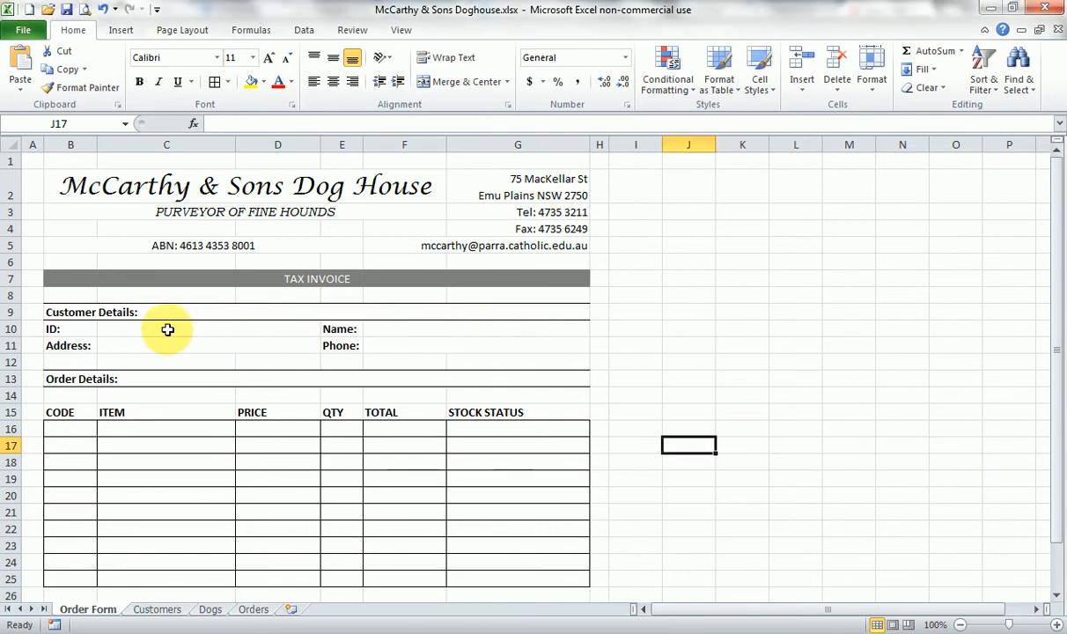
pyautogui.click(167, 329)
pyautogui.click(164, 347)
pyautogui.click(193, 329)
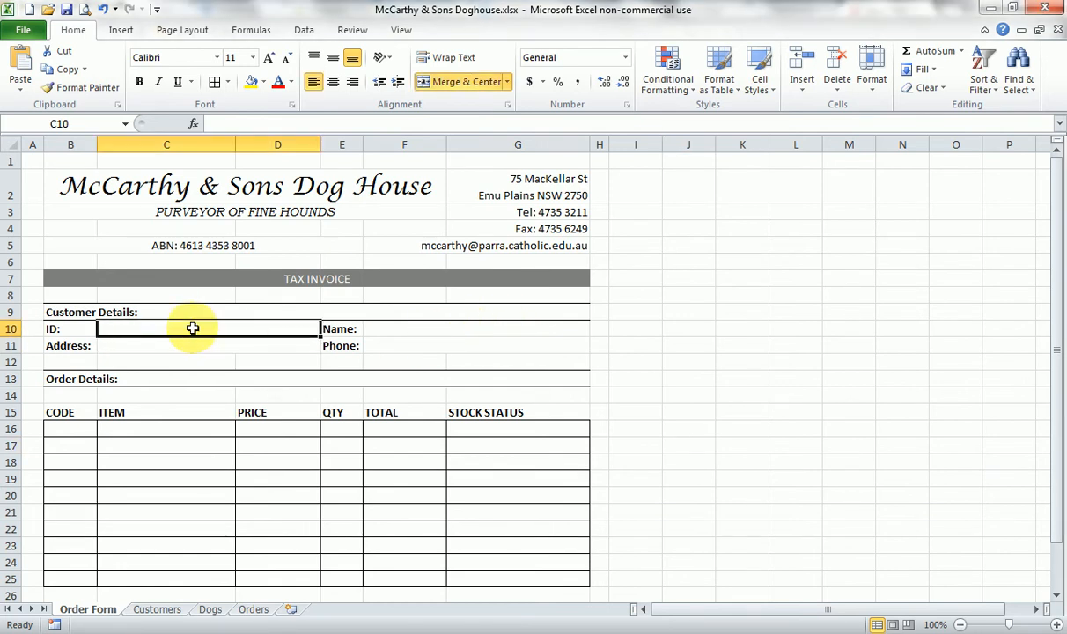
pyautogui.click(393, 328)
pyautogui.click(246, 347)
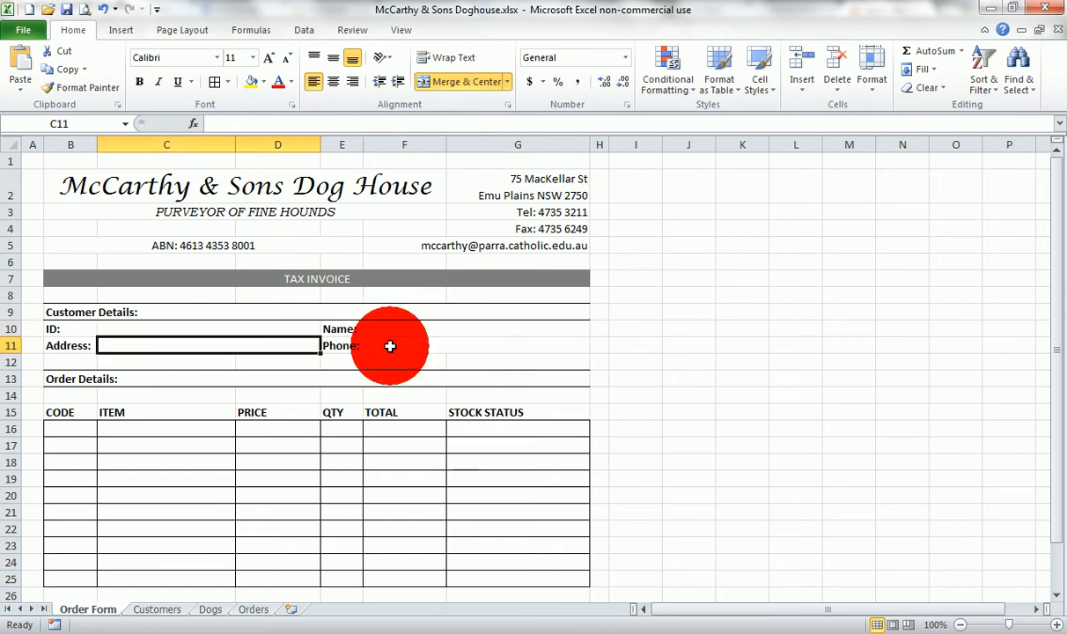
pyautogui.click(388, 345)
pyautogui.click(71, 429)
# - Clear the Sub-total, GST and Grand-total cells G27, G28 and G29 on the Order Form
pyautogui.scroll(-2, 122, 443)
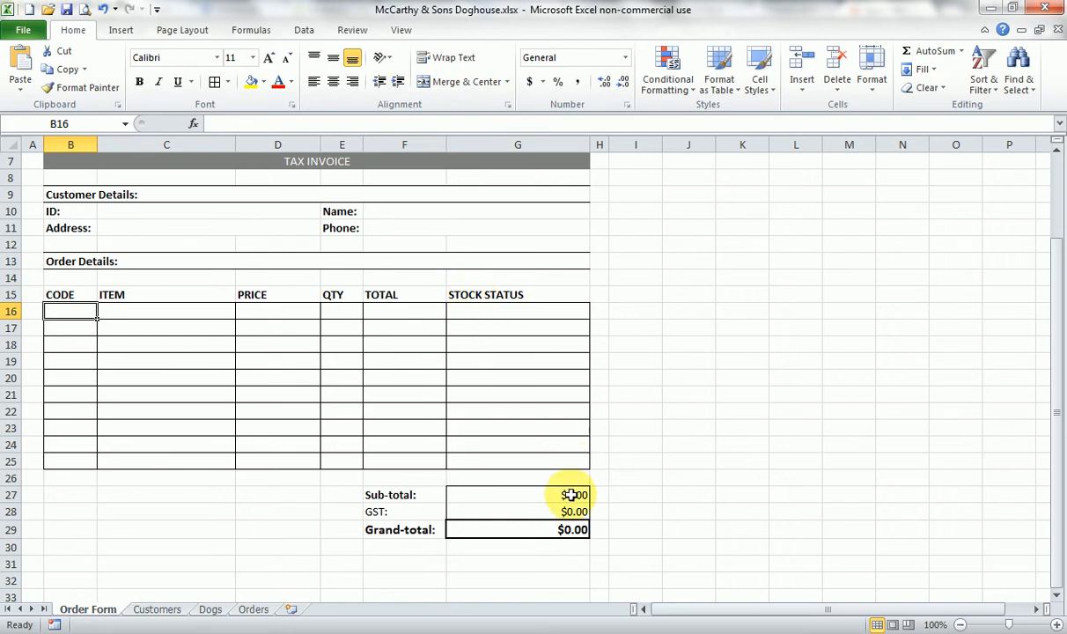
pyautogui.click(570, 494)
pyautogui.press('Delete')
pyautogui.click(571, 511)
pyautogui.press('Delete')
pyautogui.click(572, 528)
pyautogui.press('Delete')
pyautogui.click(622, 509)
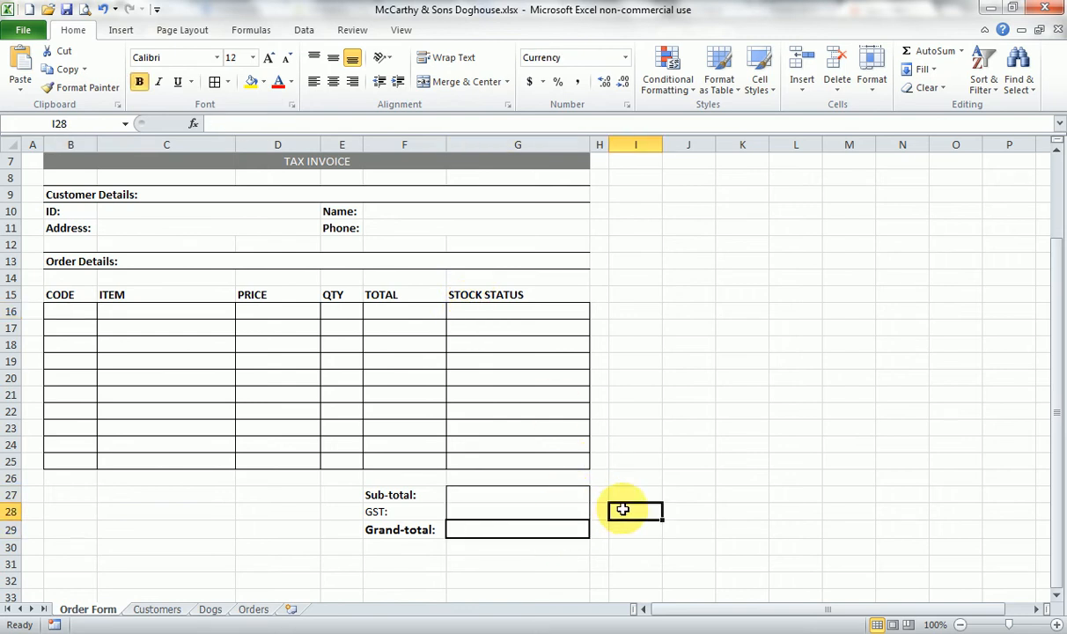
# - Review the Order Form, the Customers list and the Dogs list's code, description, price and stock columns, returning to the Order Form
pyautogui.scroll(2, 246, 528)
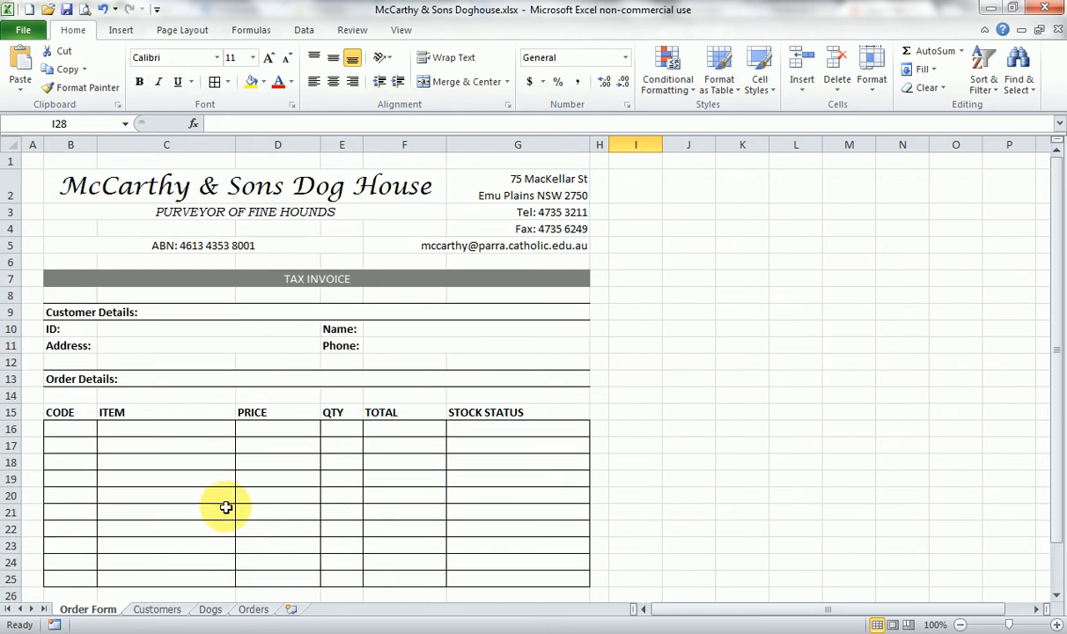
pyautogui.click(227, 507)
pyautogui.scroll(-2, 226, 507)
pyautogui.click(156, 608)
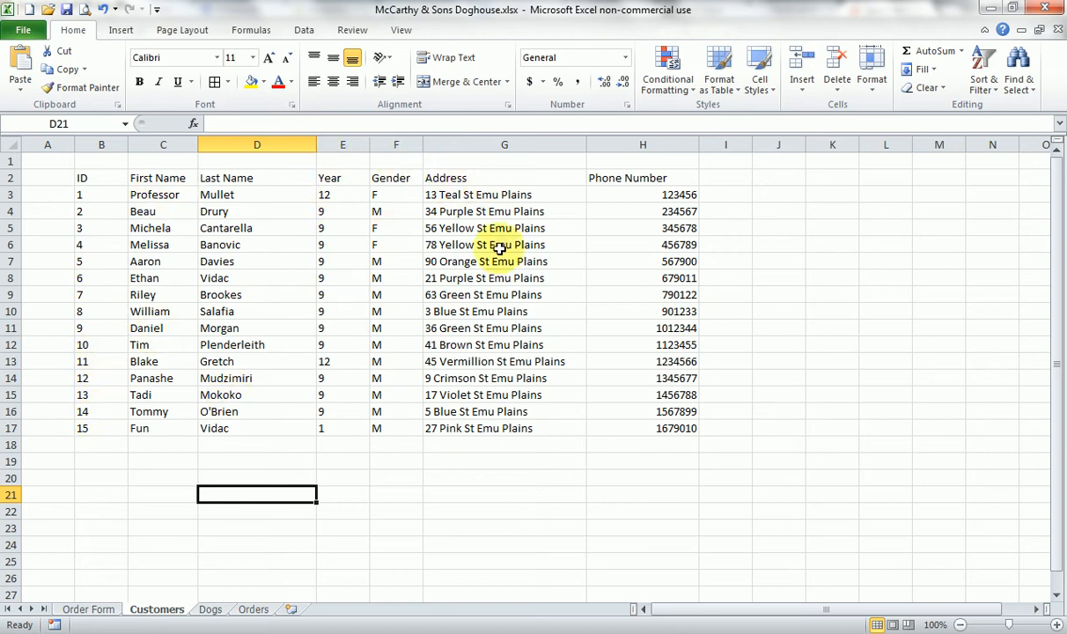
pyautogui.click(210, 609)
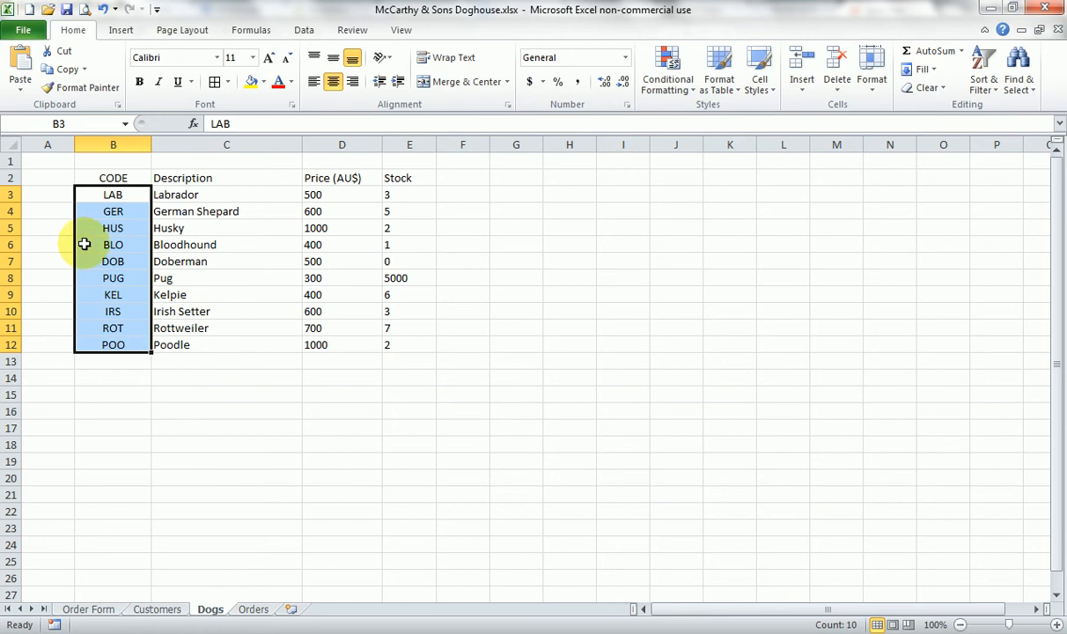
pyautogui.click(171, 261)
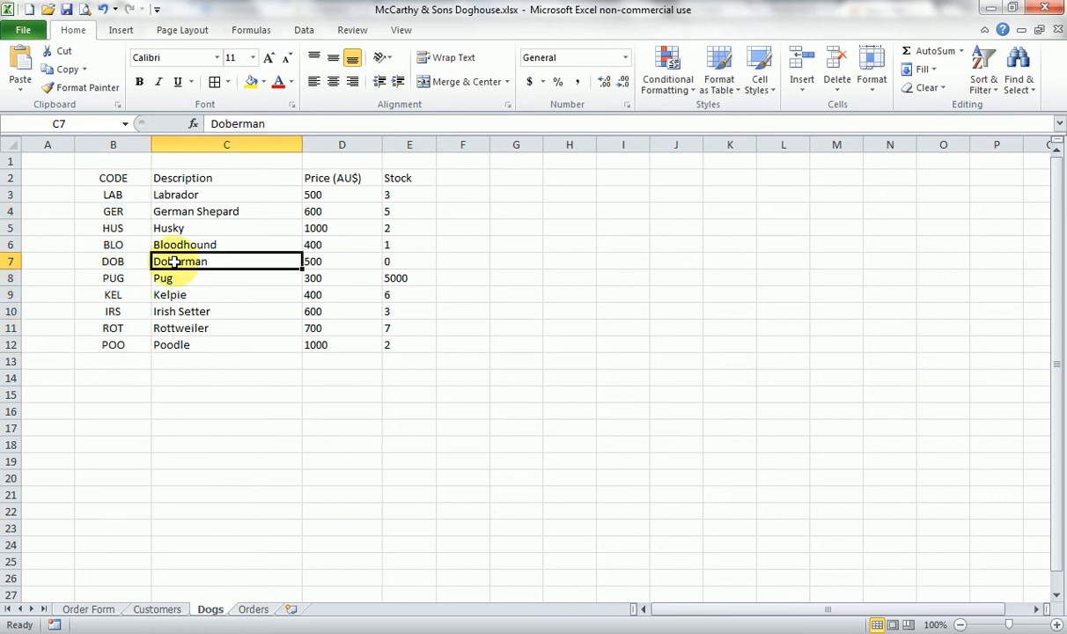
pyautogui.click(153, 430)
pyautogui.click(119, 194)
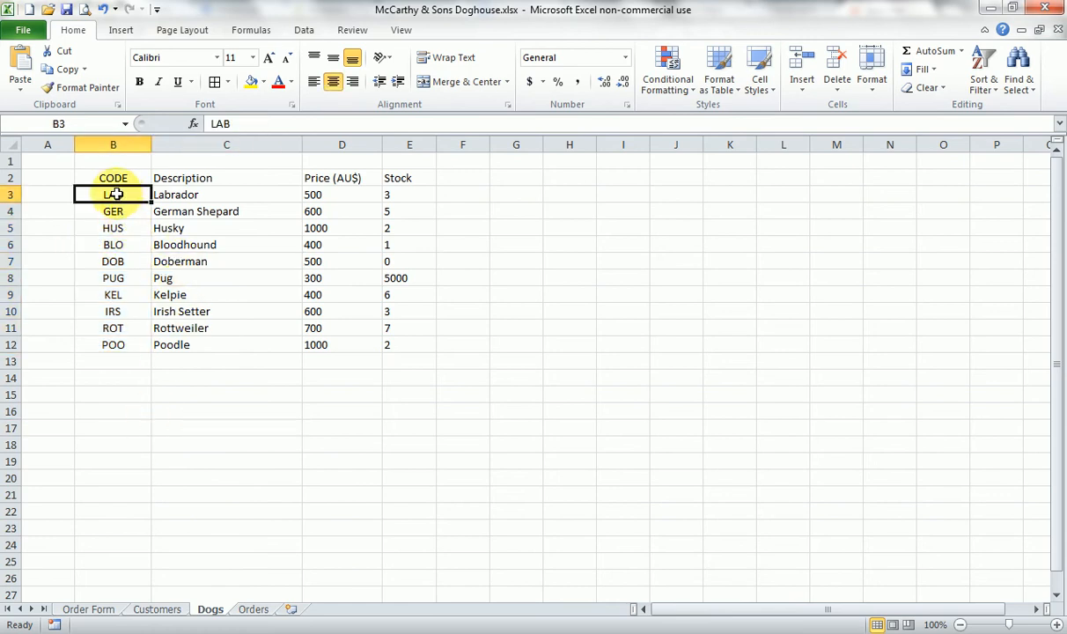
pyautogui.click(220, 200)
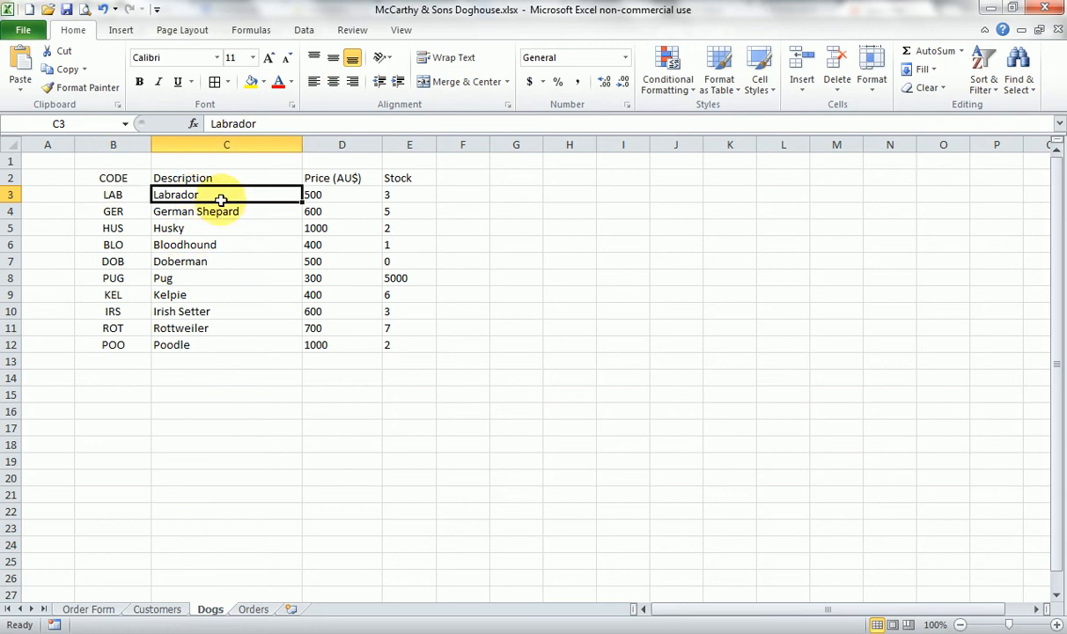
pyautogui.click(317, 193)
pyautogui.click(403, 194)
pyautogui.click(344, 411)
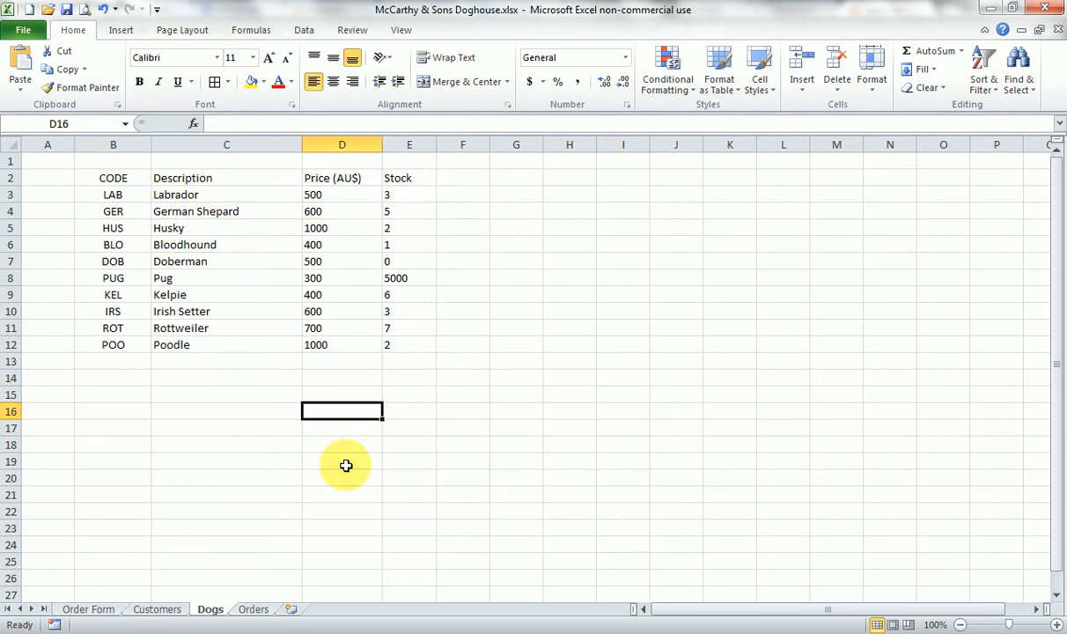
pyautogui.click(85, 609)
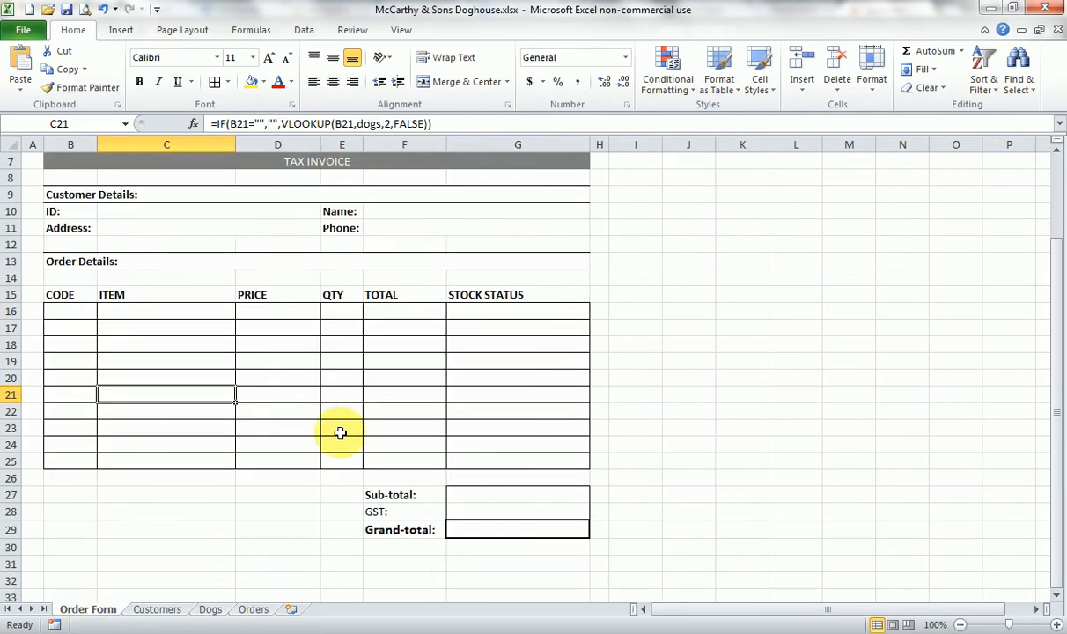
pyautogui.scroll(2, 340, 432)
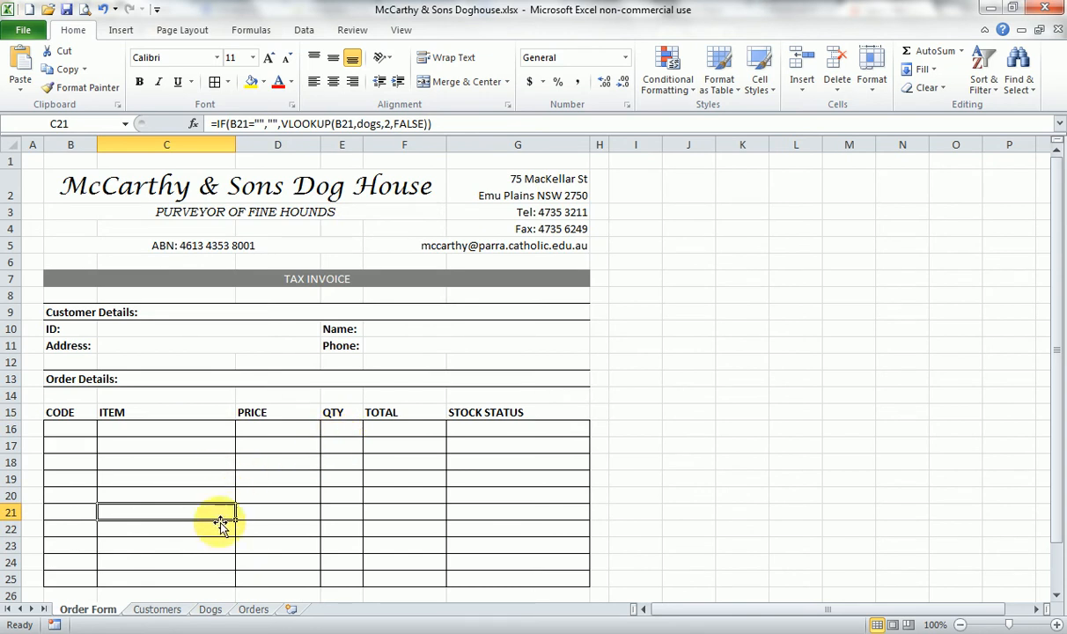
# - Name the customer data range B3:H17 on the Customers sheet "customers"
pyautogui.click(159, 610)
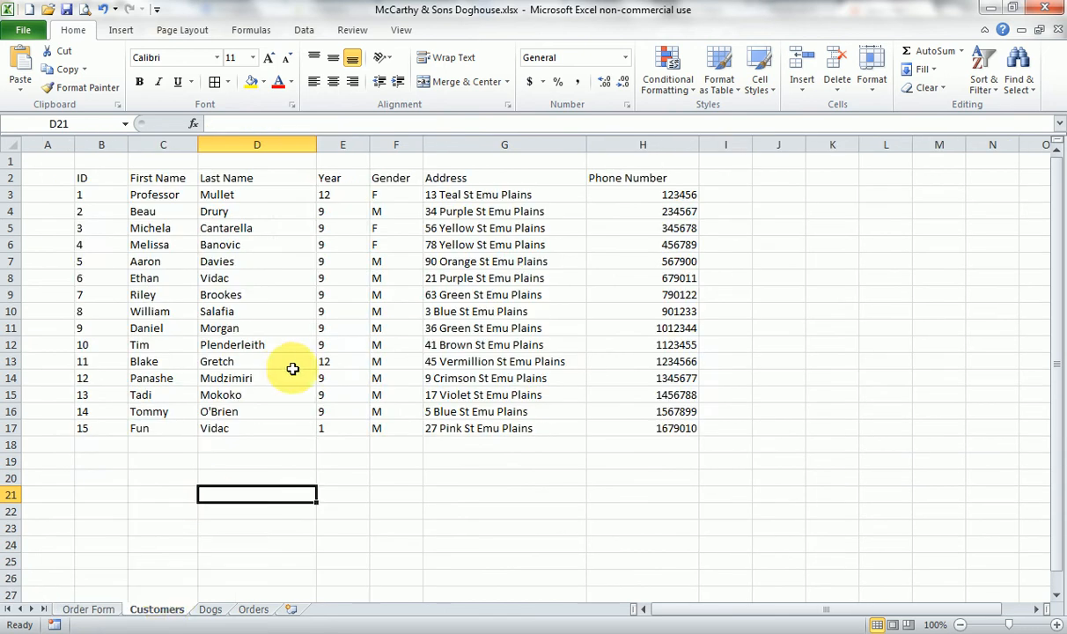
pyautogui.moveTo(96, 195); pyautogui.dragTo(672, 424)
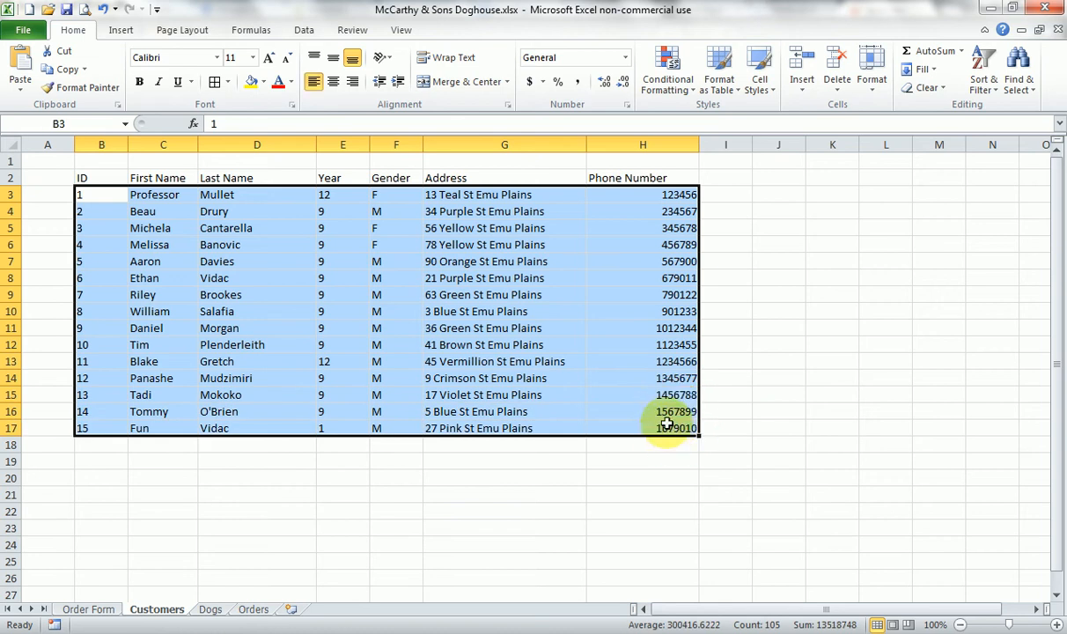
pyautogui.click(83, 124)
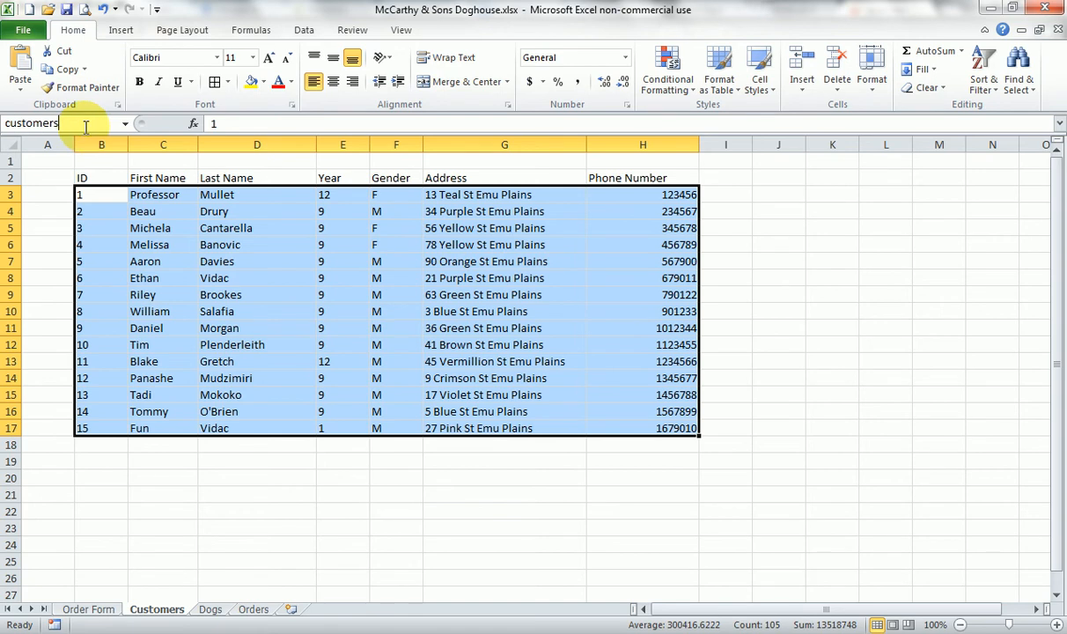
pyautogui.press('Return')
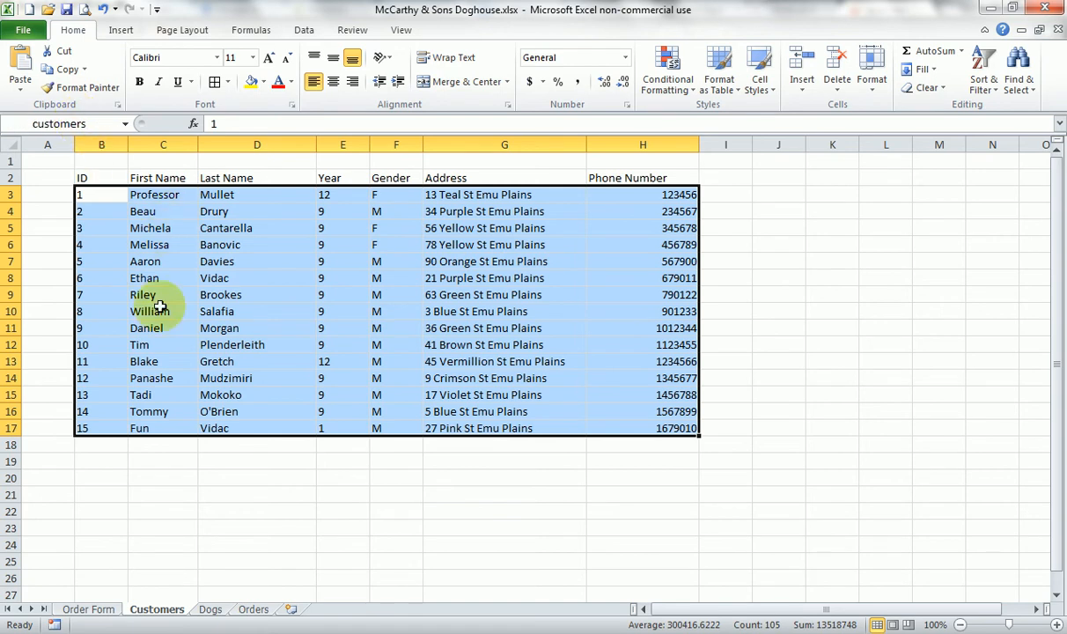
# - Look up the customers named range in the list of defined names and check the cells it covers
pyautogui.click(204, 491)
pyautogui.click(125, 124)
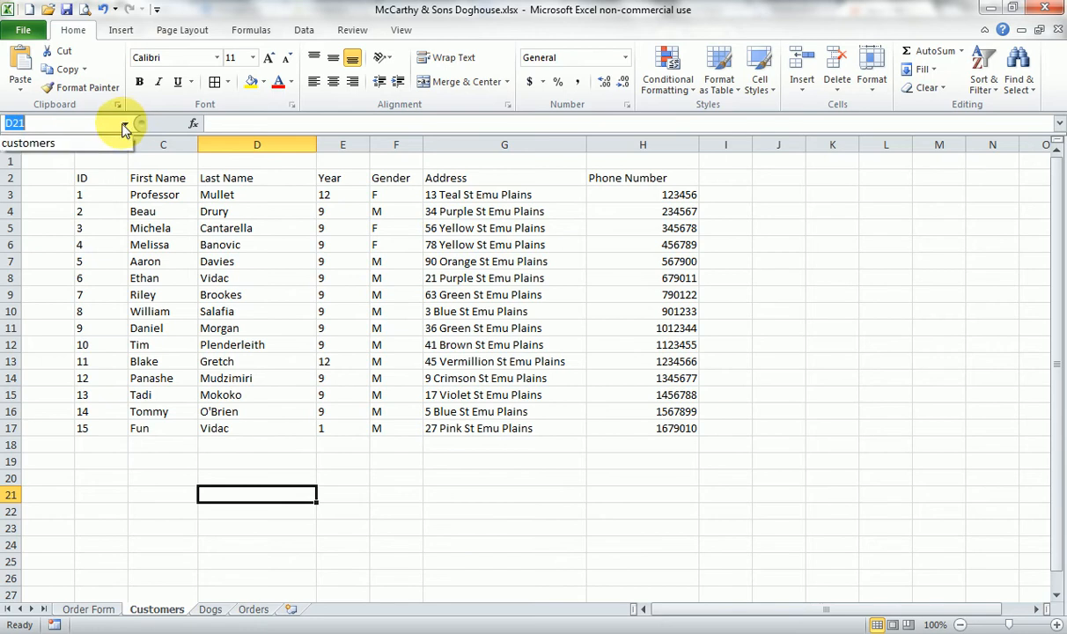
pyautogui.click(106, 143)
pyautogui.click(91, 197)
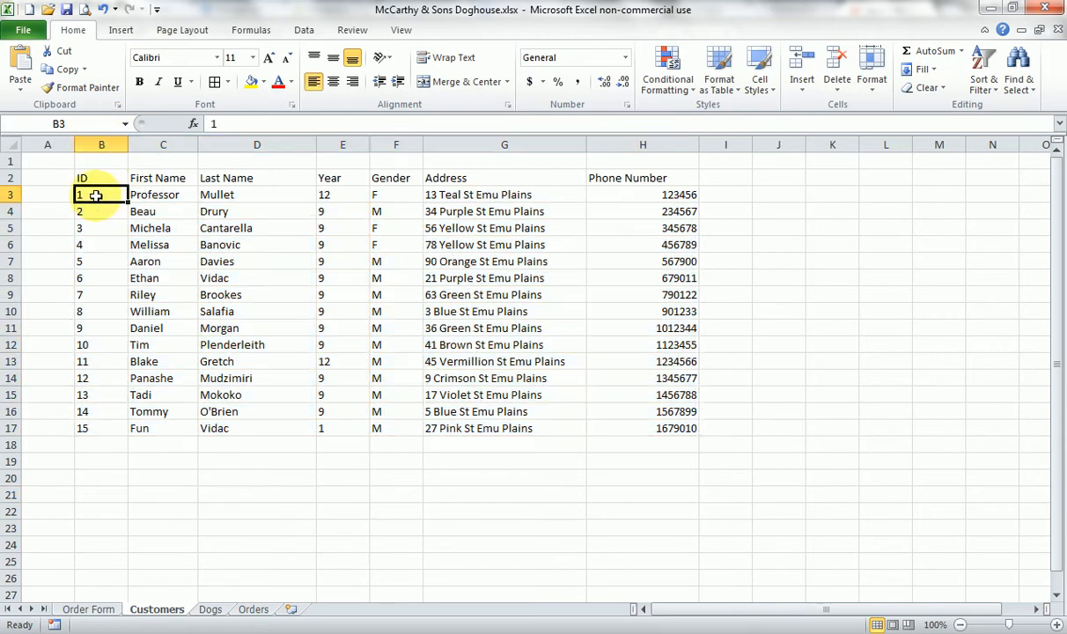
pyautogui.moveTo(91, 198); pyautogui.dragTo(493, 360)
pyautogui.moveTo(81, 195); pyautogui.dragTo(638, 424)
# - Name the ID column range B3:B17 on the Customers sheet "custID"
pyautogui.click(201, 310)
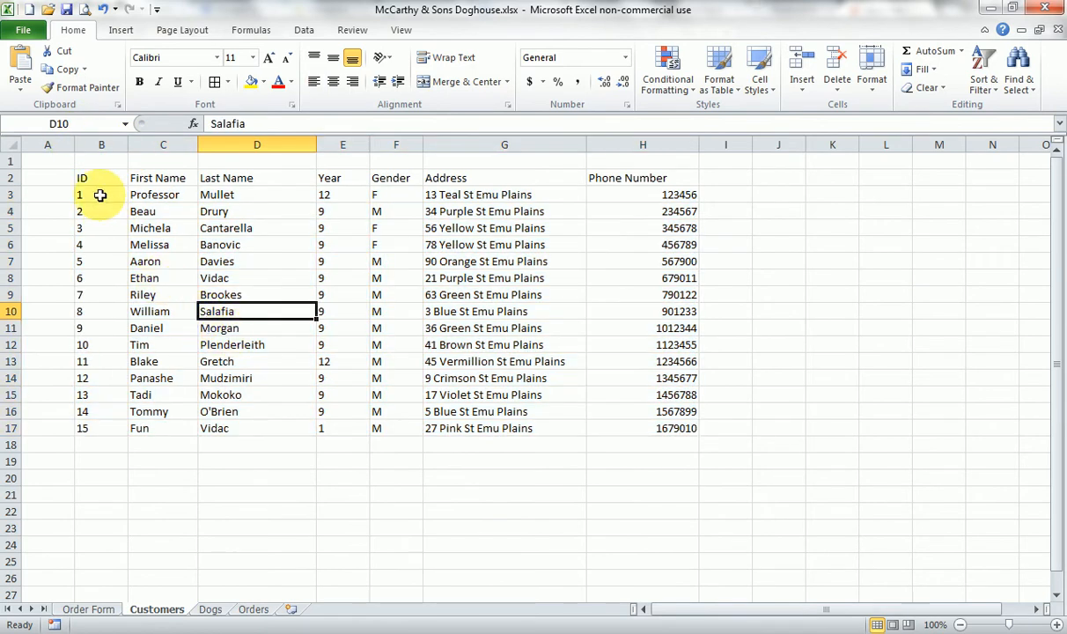
pyautogui.moveTo(100, 195); pyautogui.dragTo(105, 427)
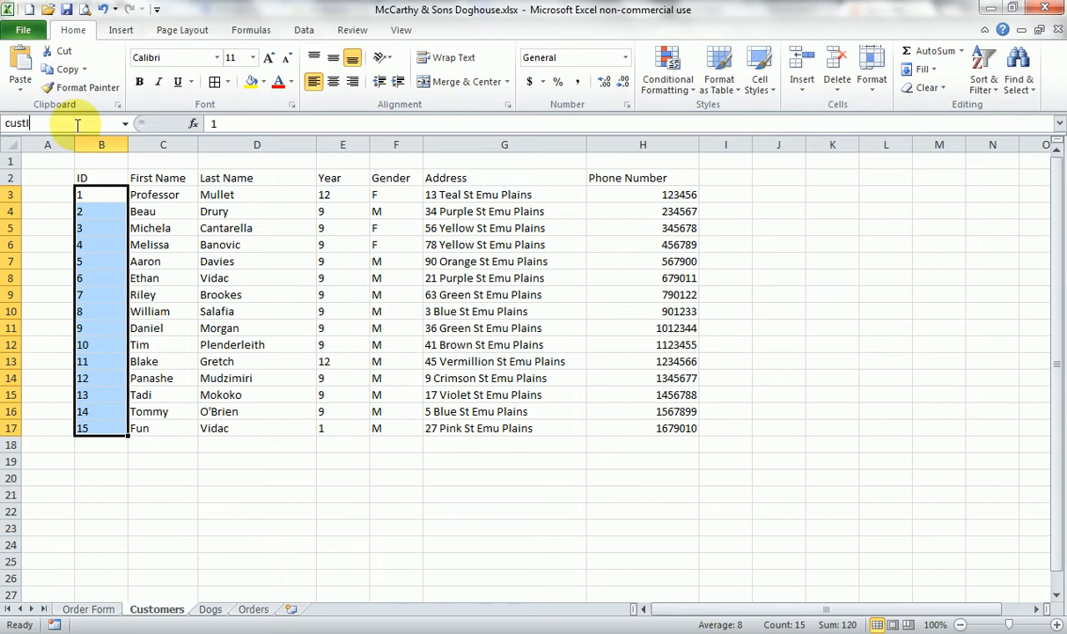
pyautogui.press('Return')
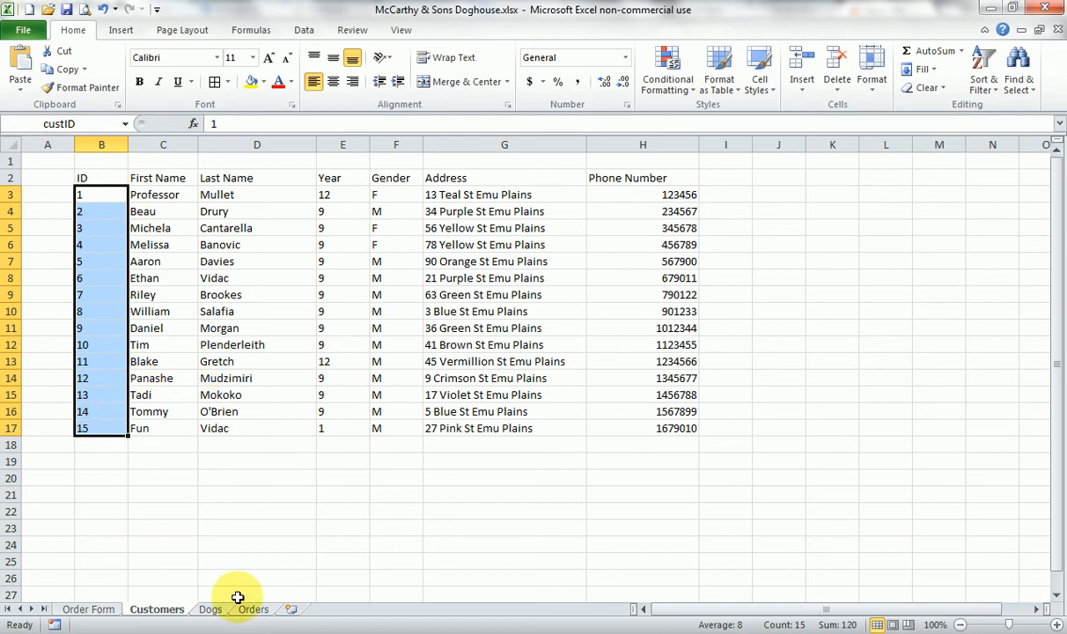
# - Name the dog data range B3:E12 on the Dogs sheet "dogs"
pyautogui.click(212, 610)
pyautogui.moveTo(113, 194); pyautogui.dragTo(404, 346)
pyautogui.click(50, 123)
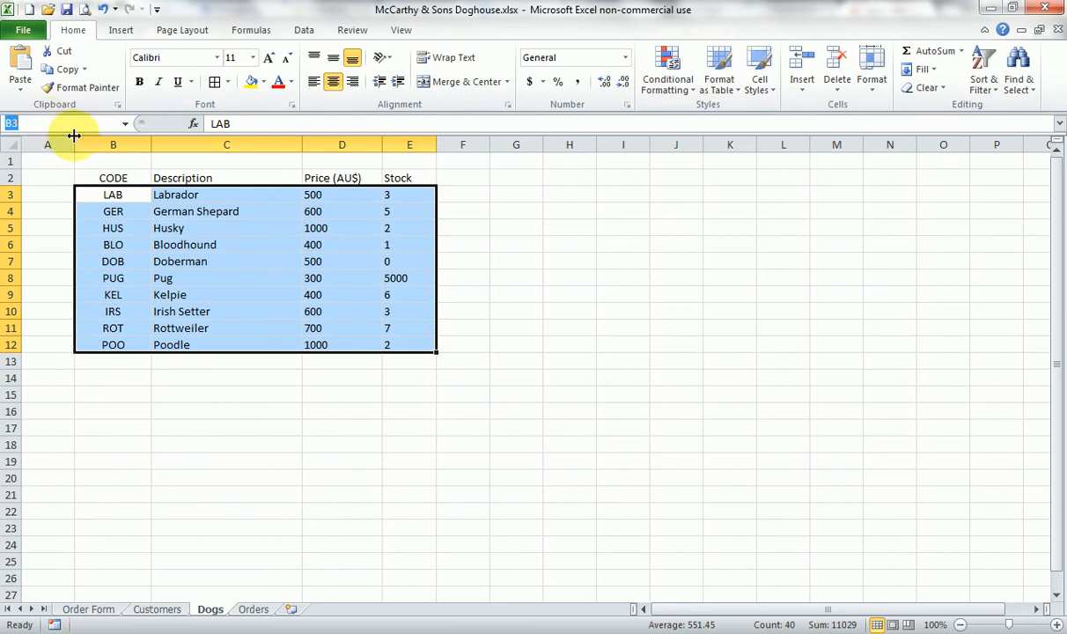
pyautogui.write('dogs')
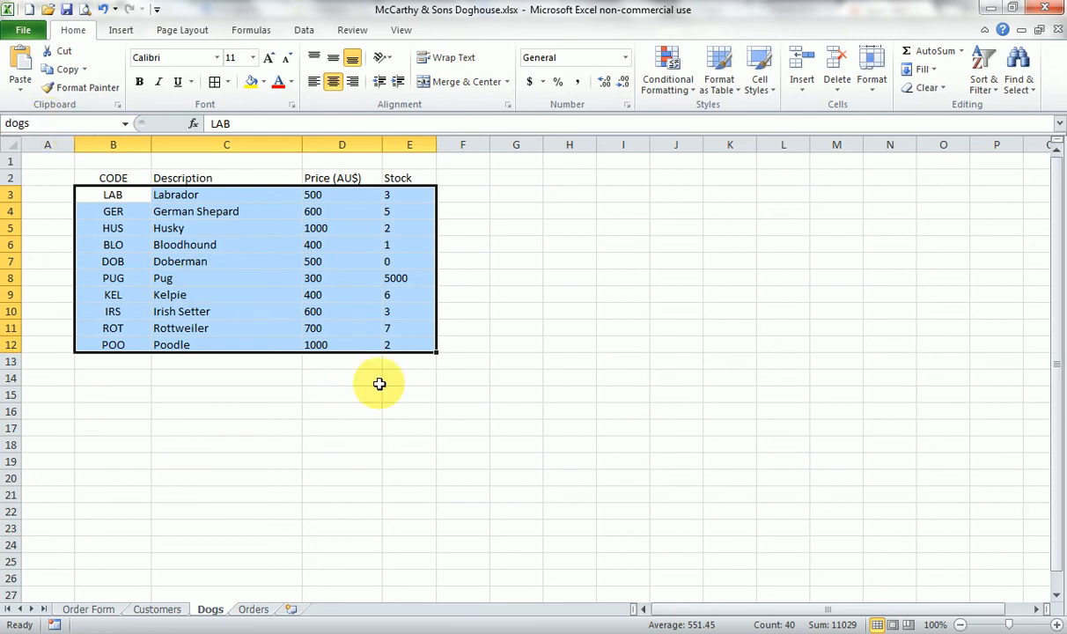
# - Name the CODE column range B3:B12 on the Dogs sheet "dogID"
pyautogui.moveTo(116, 194); pyautogui.dragTo(119, 346)
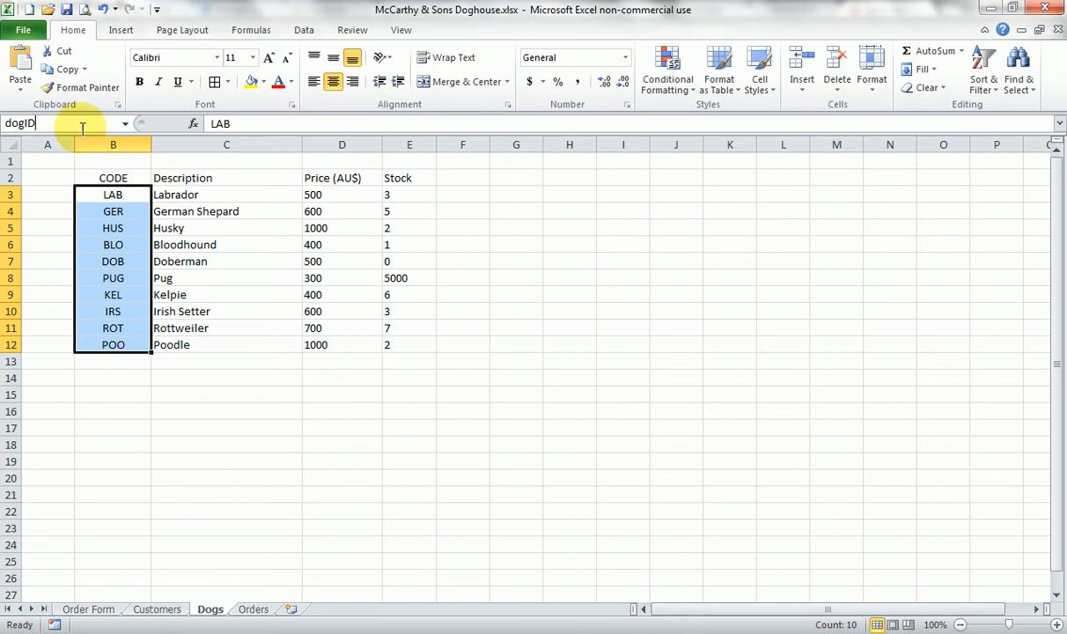
pyautogui.click(82, 128)
pyautogui.write('dogID')
pyautogui.press('Return')
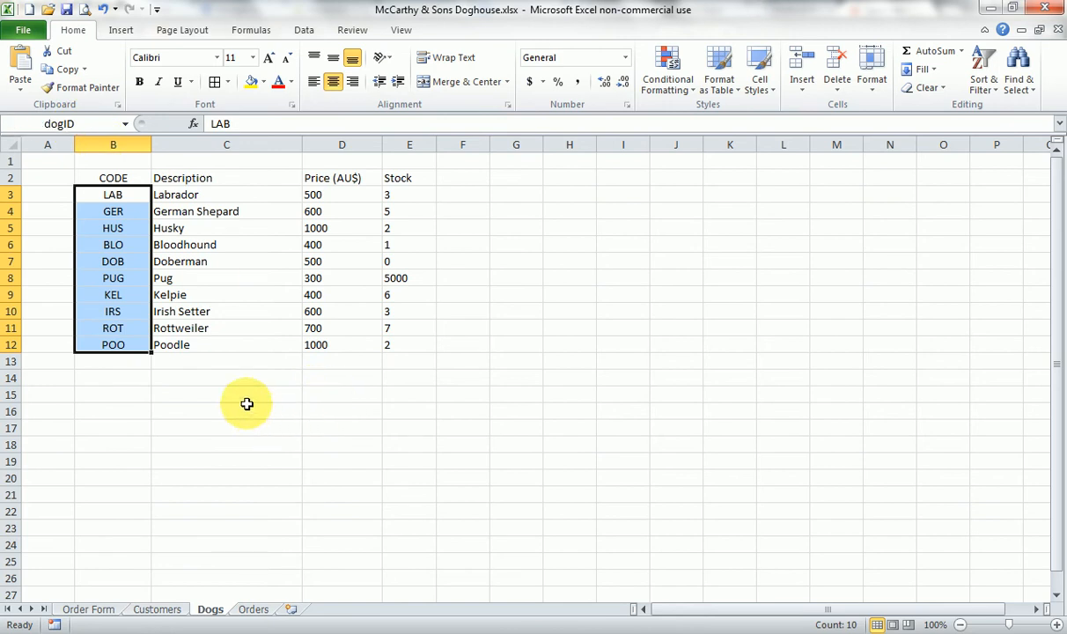
pyautogui.click(200, 461)
# - Check the Customers list and enter the first listed customer's ID in cell C10 of the Order Form
pyautogui.click(86, 609)
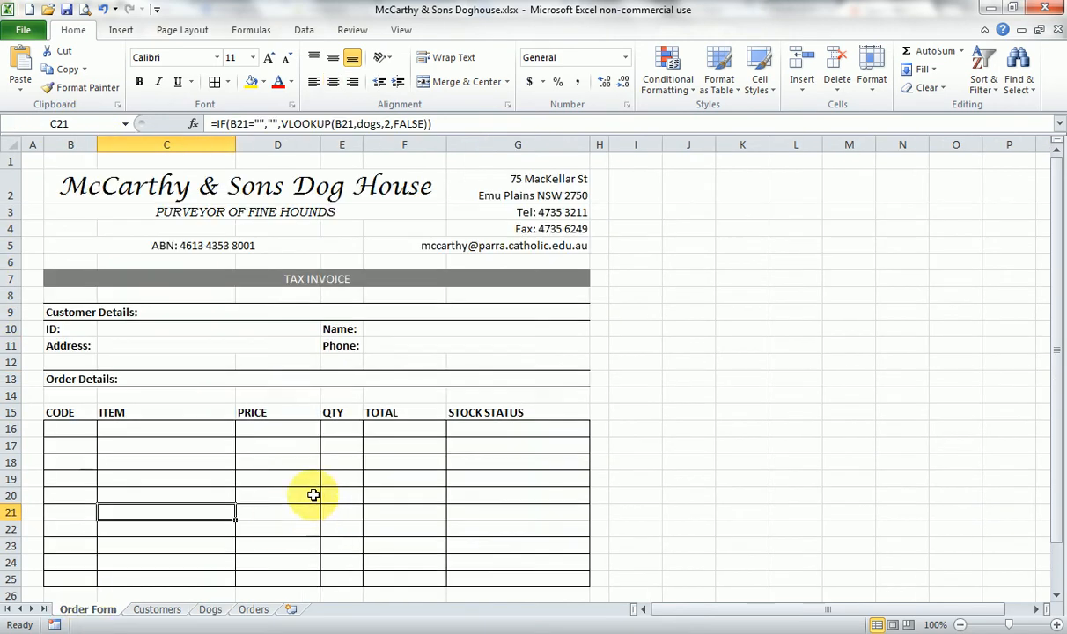
pyautogui.scroll(-1, 313, 495)
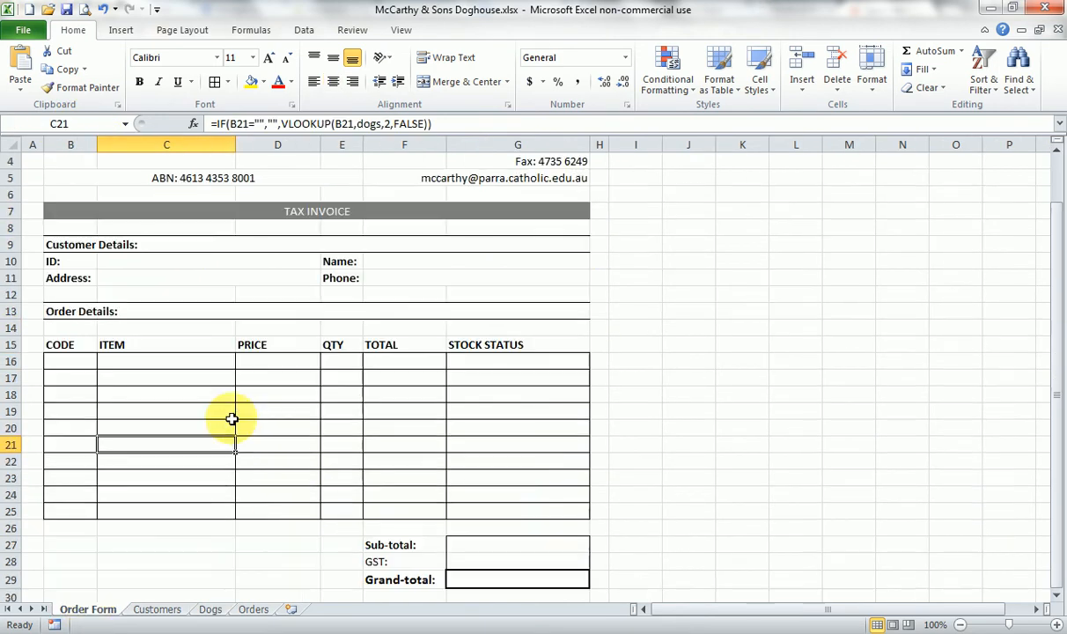
pyautogui.click(172, 260)
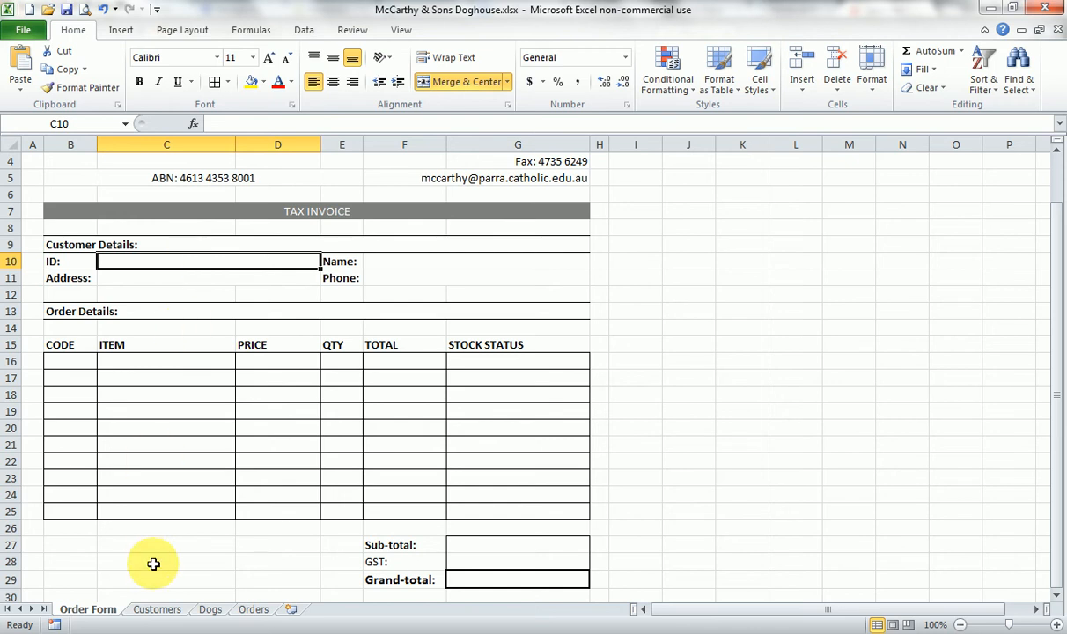
pyautogui.click(155, 609)
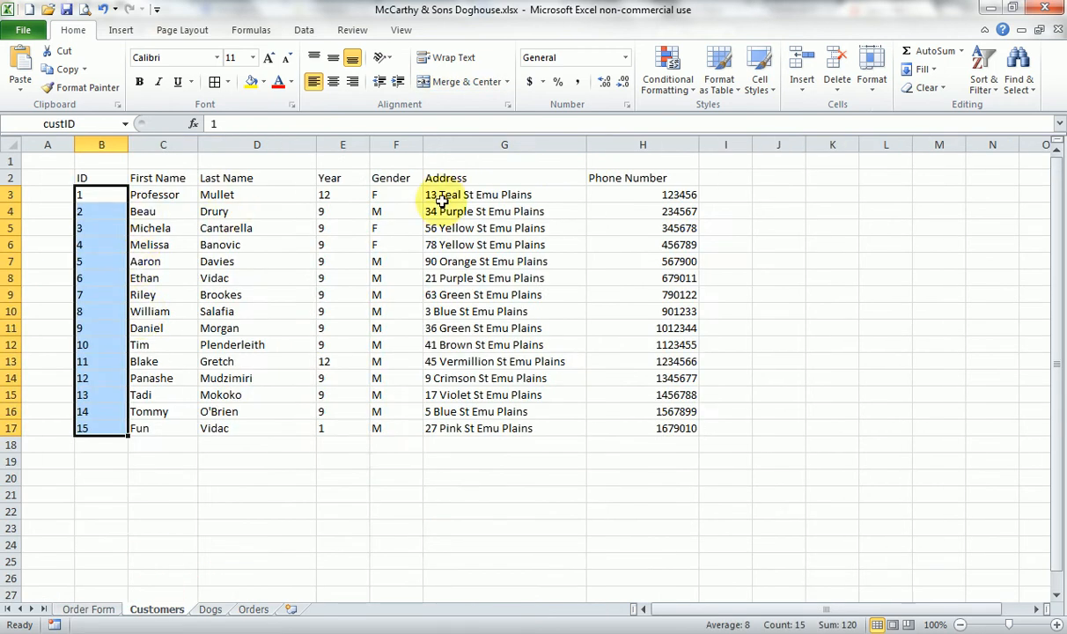
pyautogui.click(89, 607)
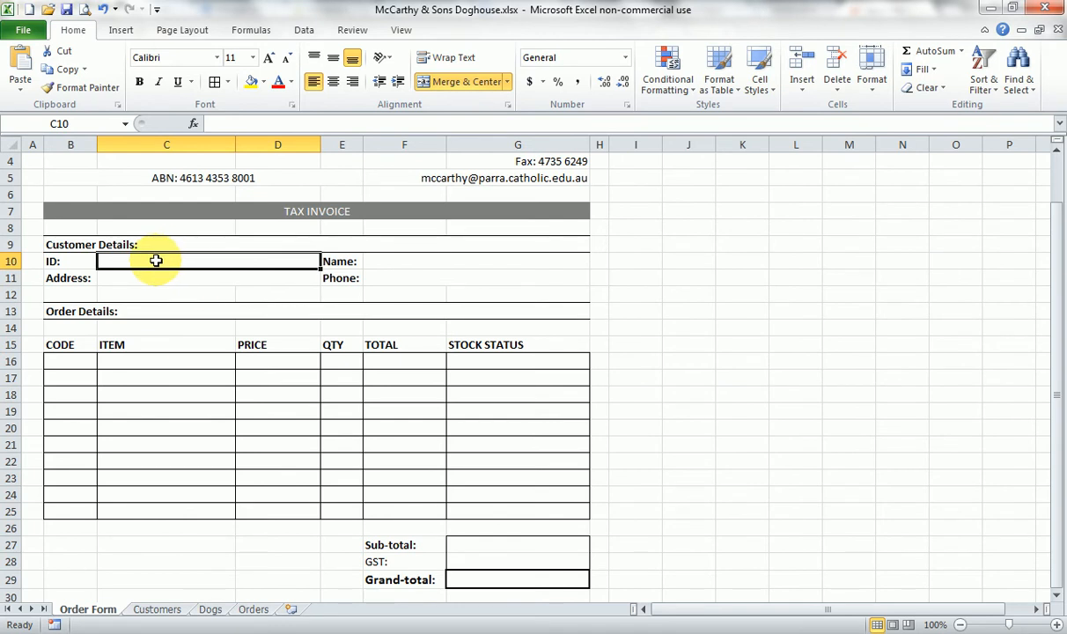
pyautogui.write('1')
pyautogui.press('Return')
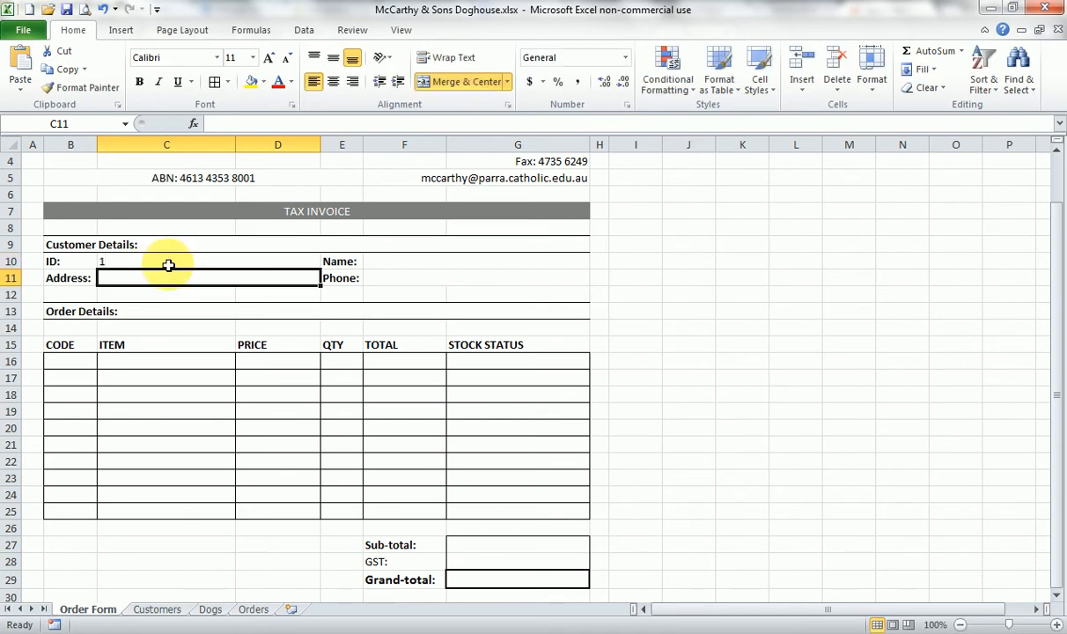
pyautogui.click(387, 262)
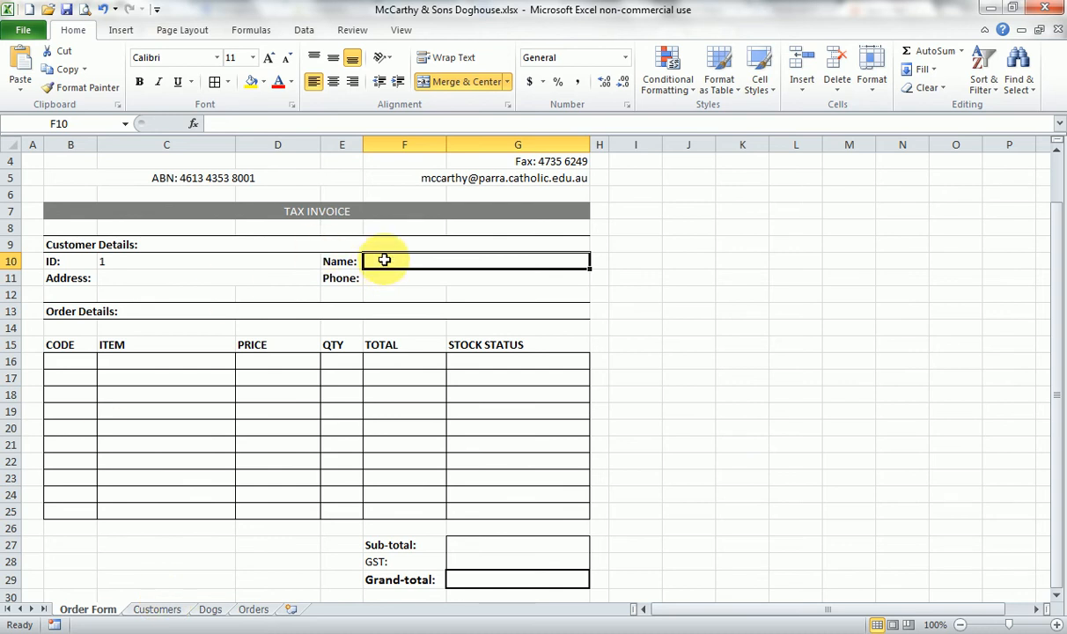
pyautogui.click(112, 261)
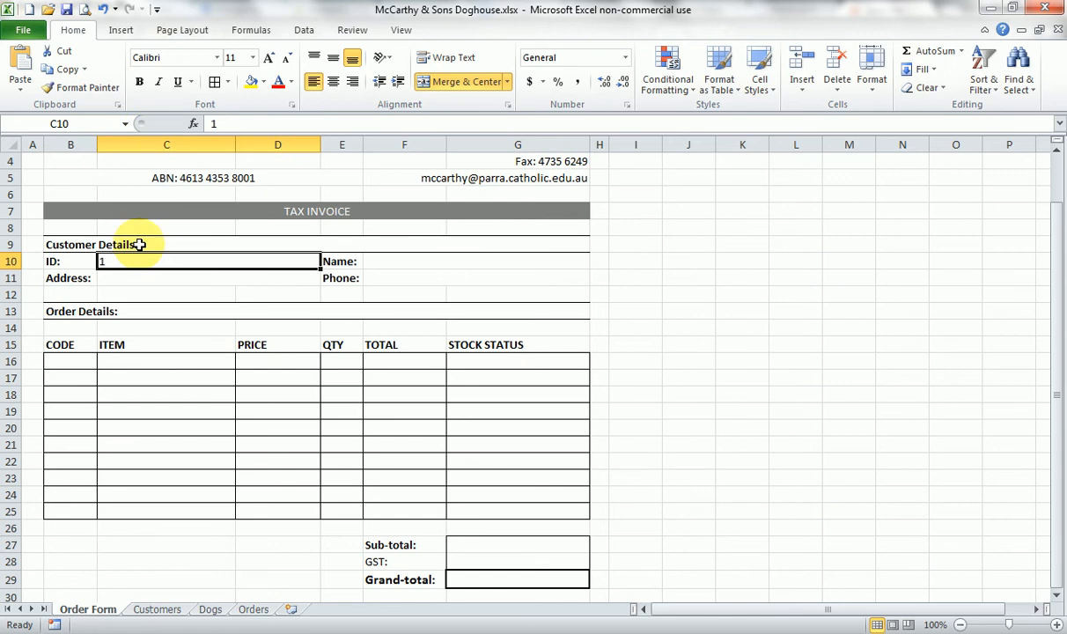
# - Select the "customers" named range on the Customers sheet and compare its columns with the customer ID and Name fields of the Order Form
pyautogui.click(385, 264)
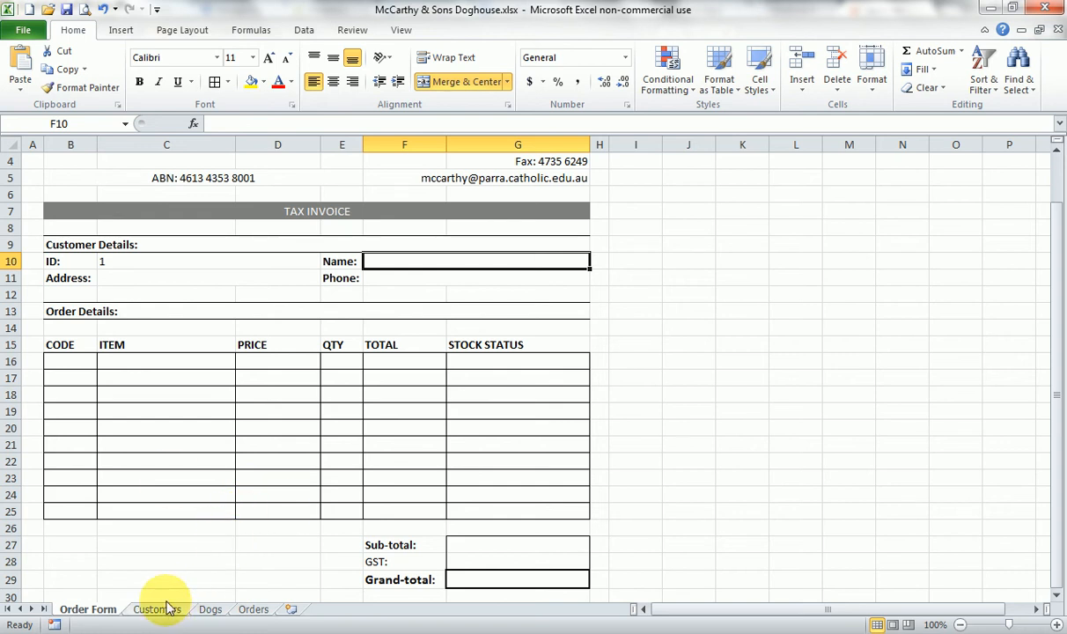
pyautogui.click(123, 261)
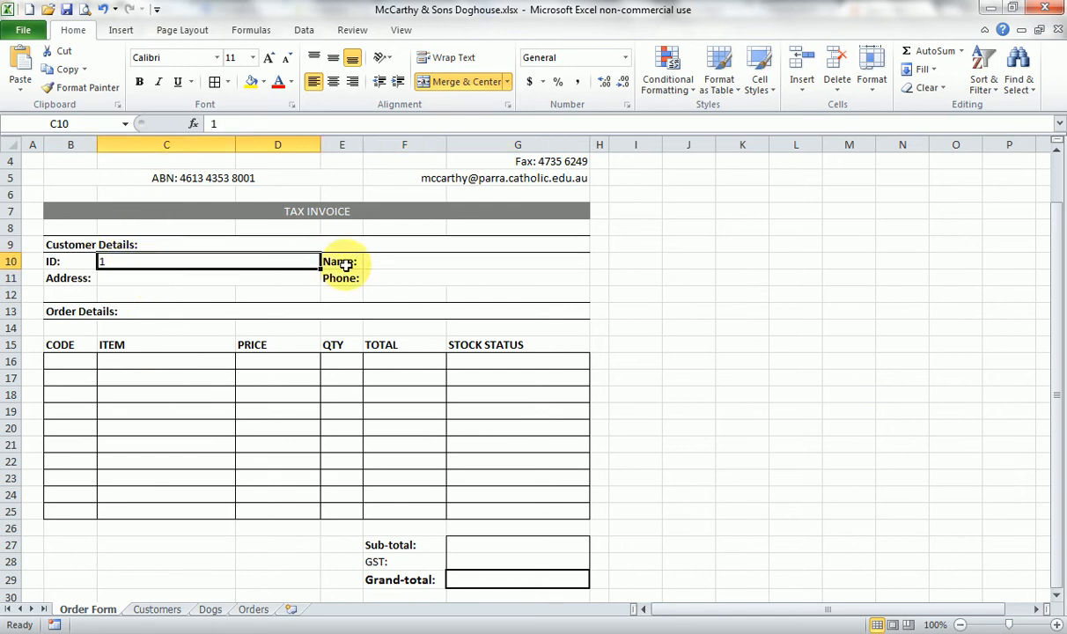
pyautogui.click(158, 609)
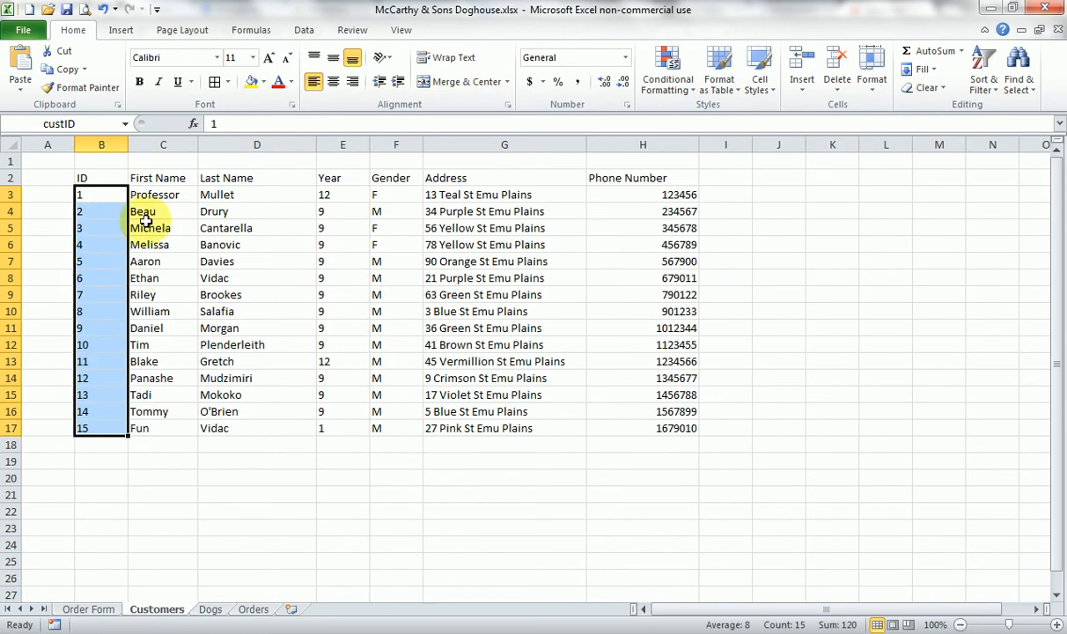
pyautogui.click(125, 125)
pyautogui.click(78, 158)
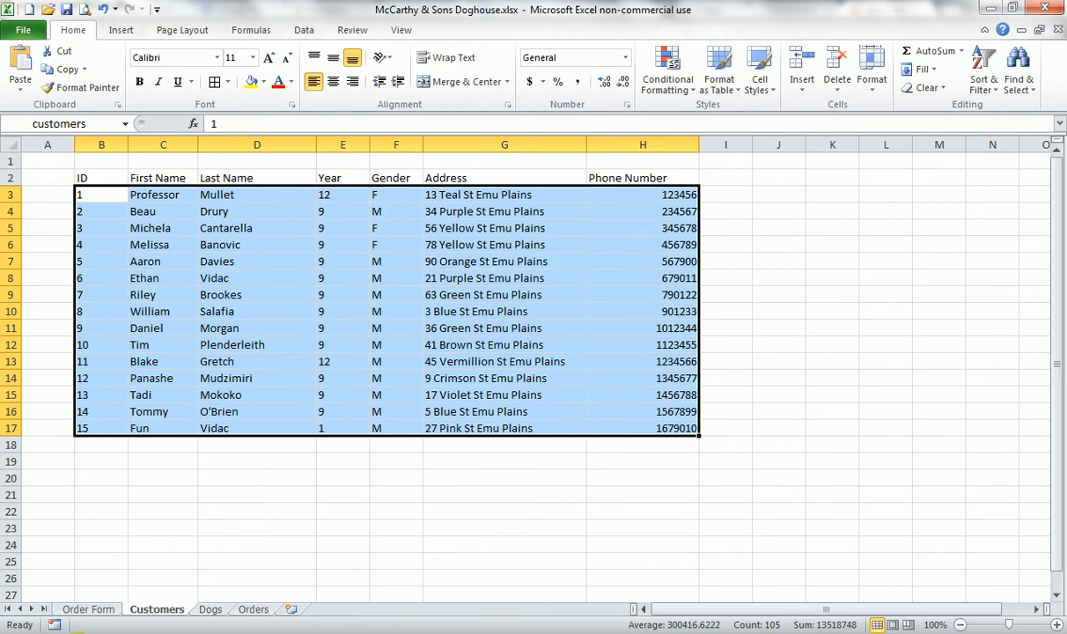
pyautogui.click(88, 609)
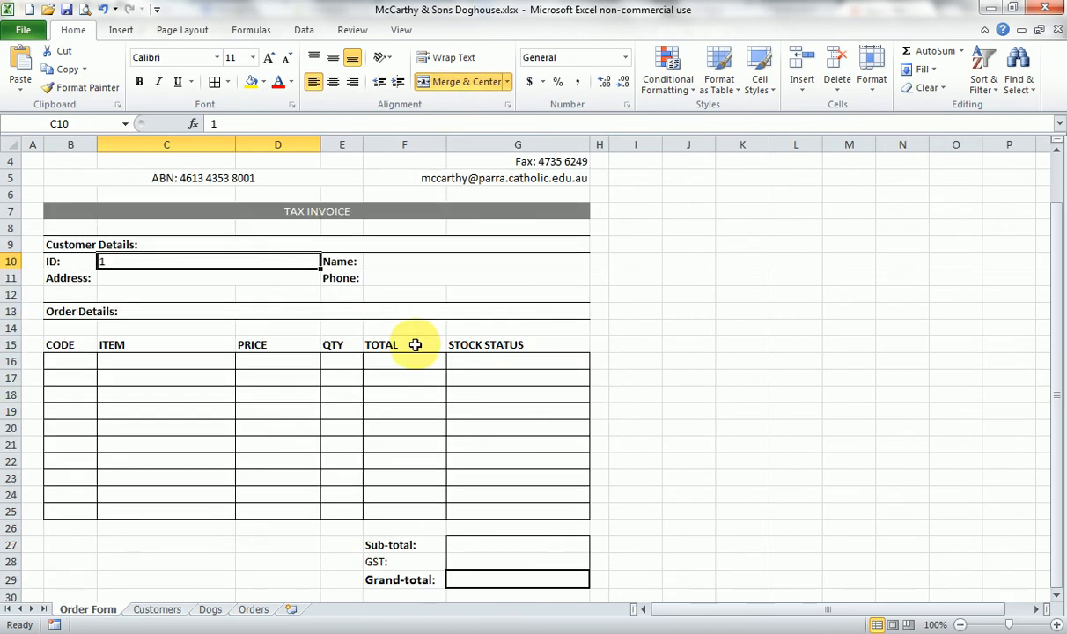
pyautogui.click(389, 262)
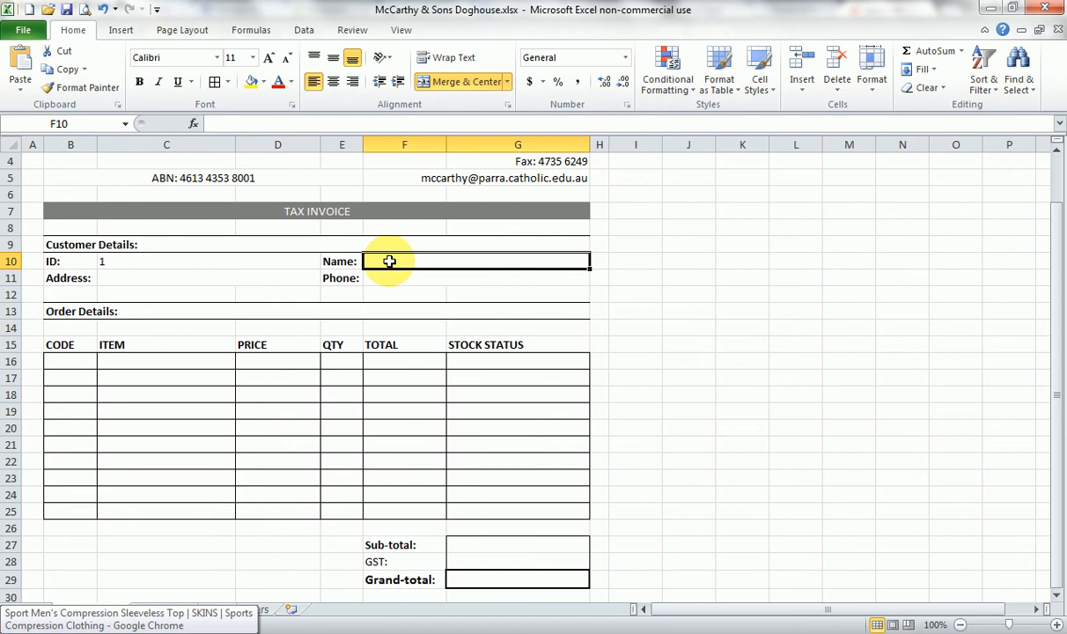
pyautogui.click(251, 566)
pyautogui.click(192, 573)
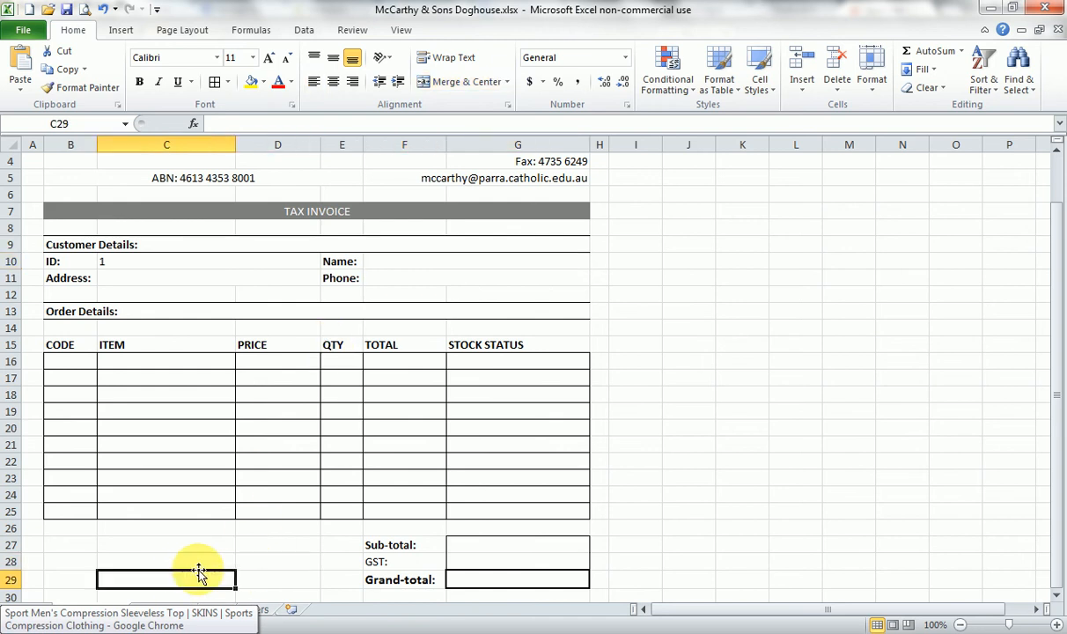
pyautogui.click(167, 609)
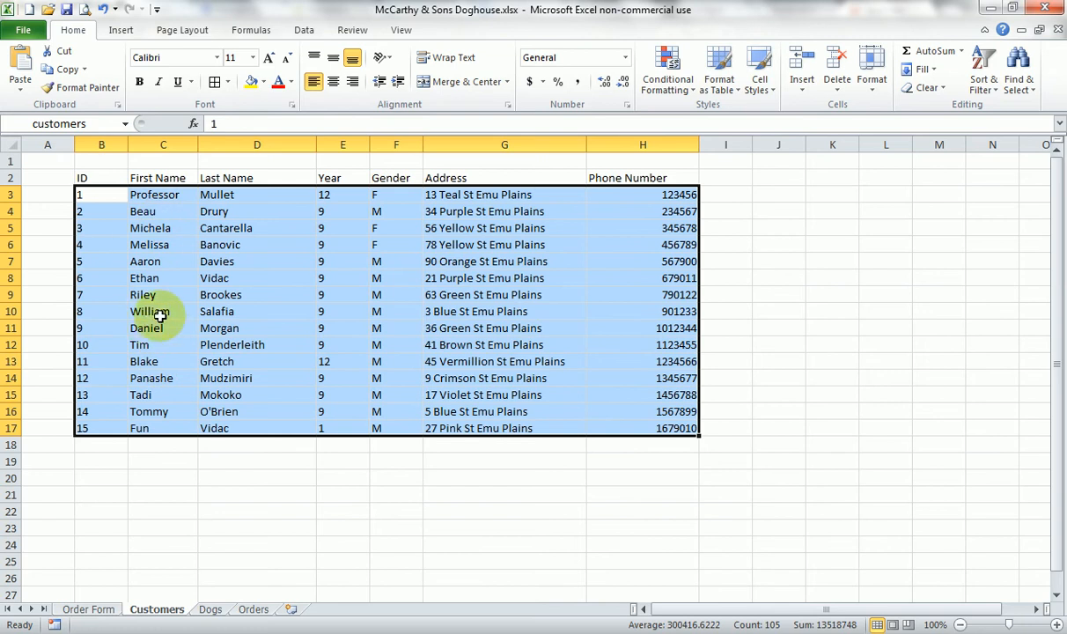
pyautogui.click(85, 609)
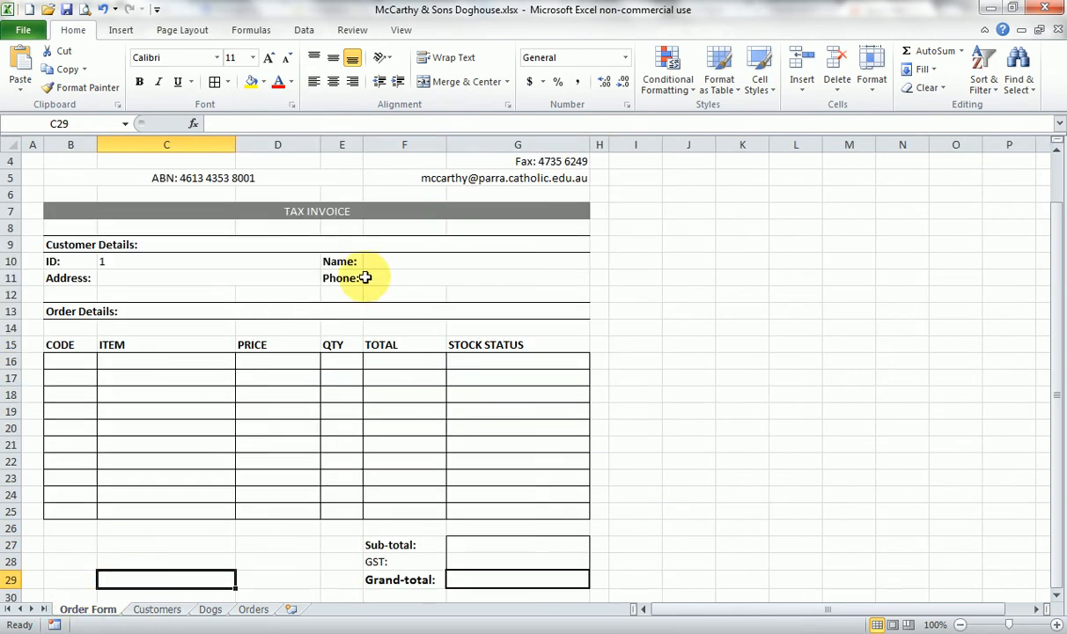
# - Enter the formula =VLOOKUP(C10,customers,2,false) in the Name cell F10 of the Order Form
pyautogui.click(387, 261)
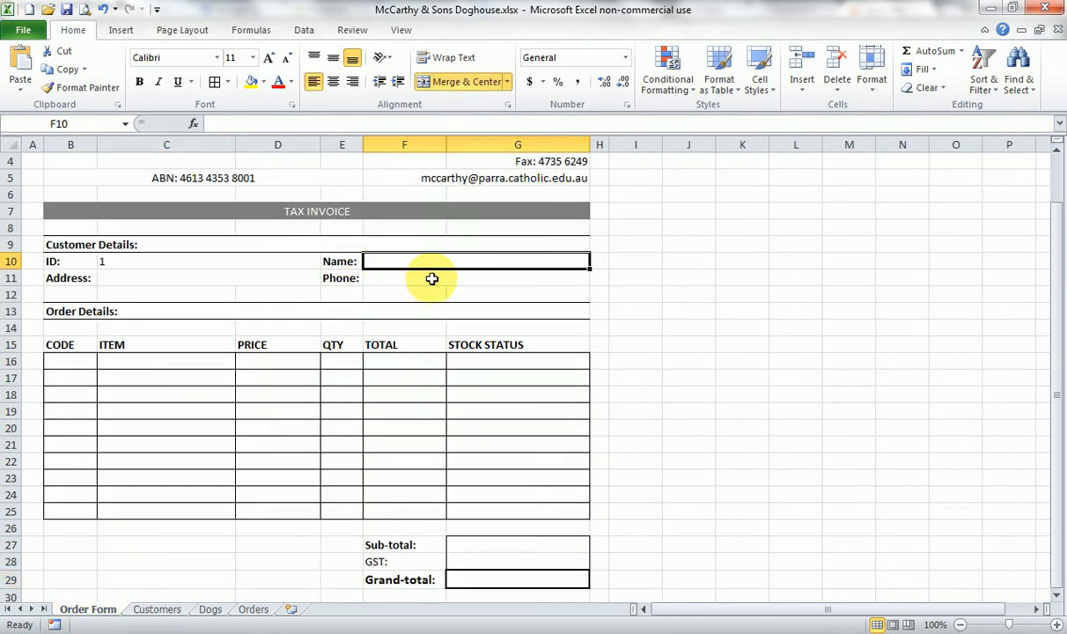
pyautogui.write('=')
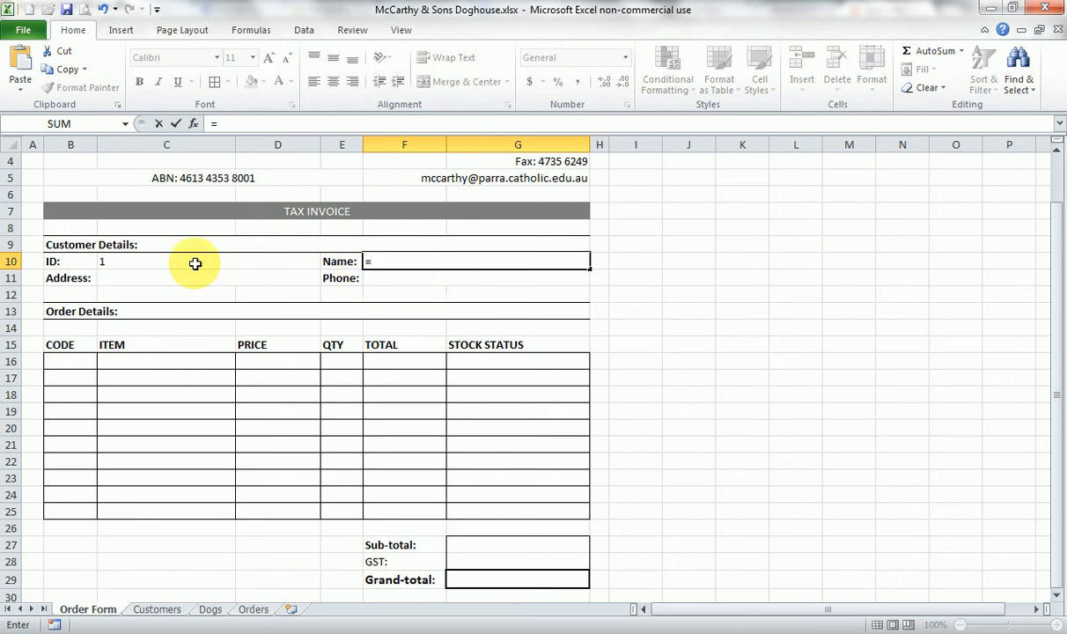
pyautogui.write('VL')
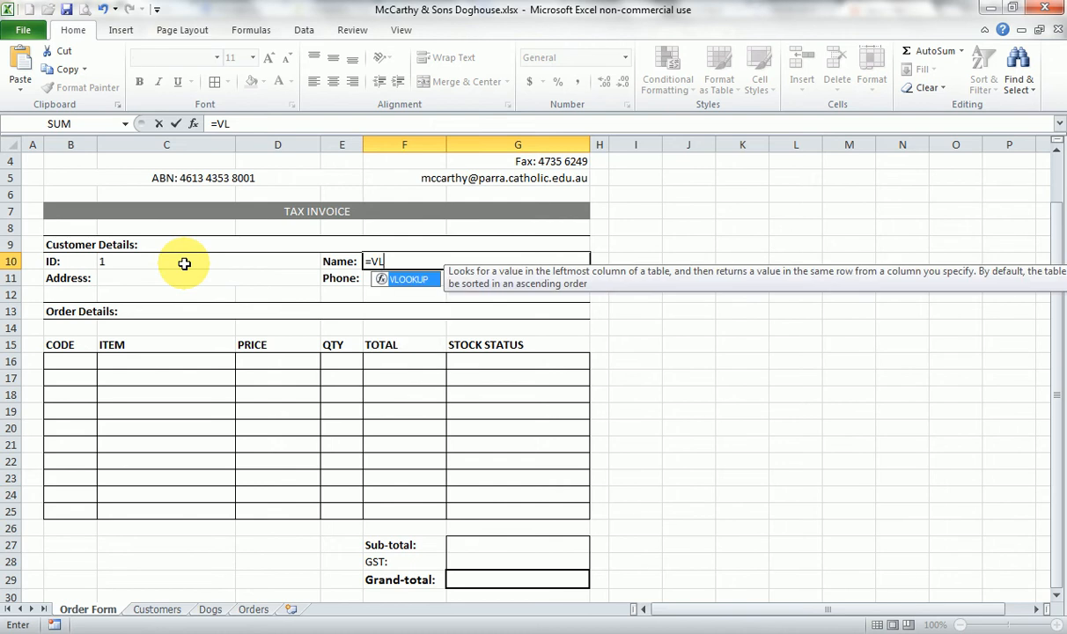
pyautogui.write('OOKUP')
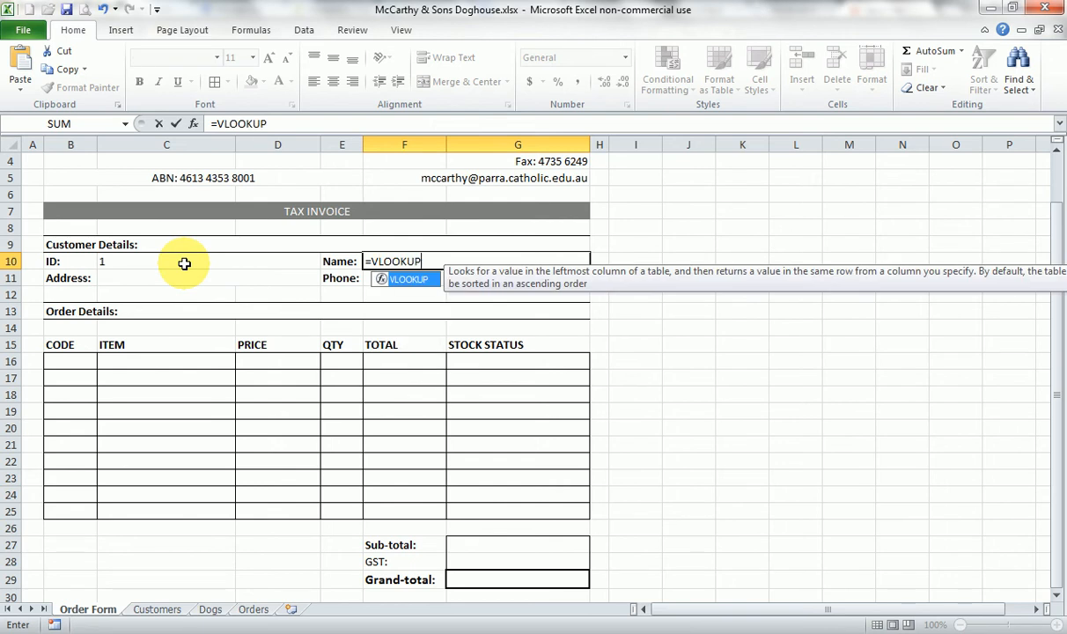
pyautogui.write('(')
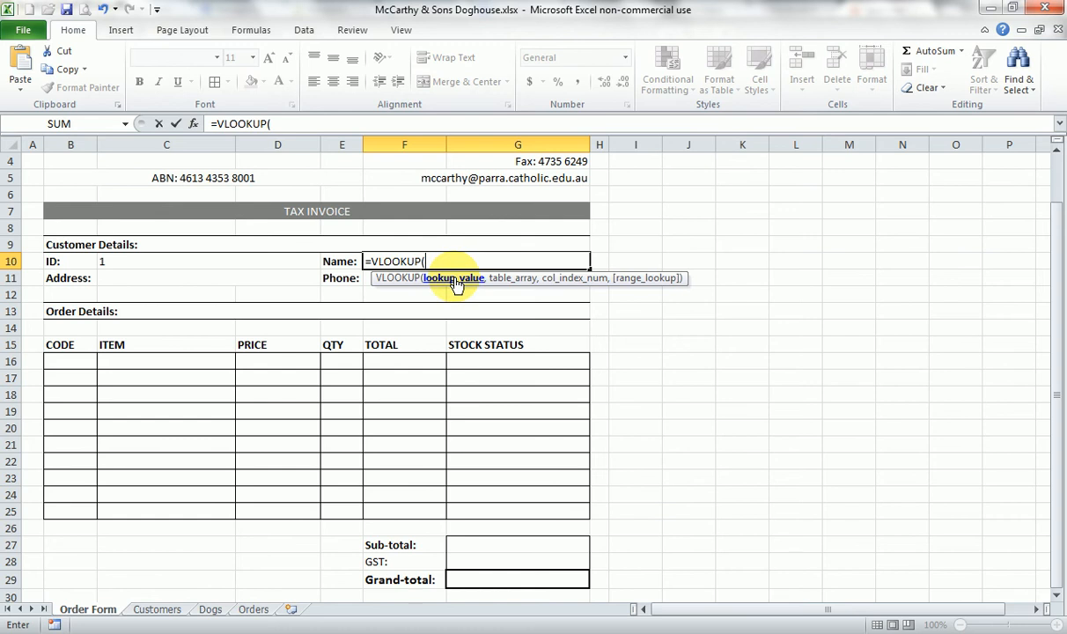
pyautogui.click(183, 262)
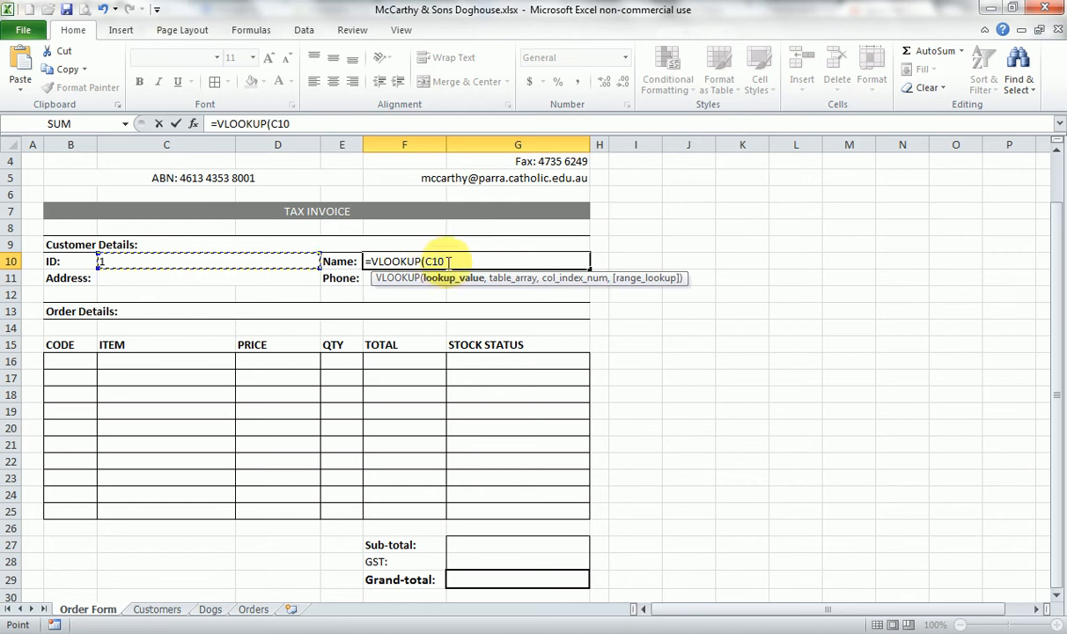
pyautogui.write(',')
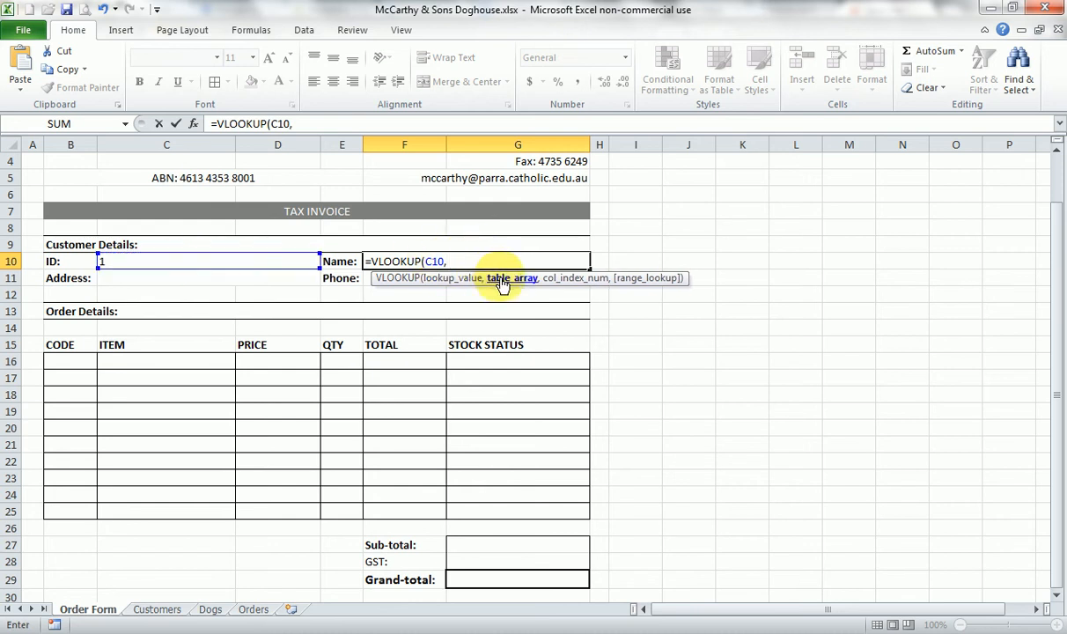
pyautogui.write('do')
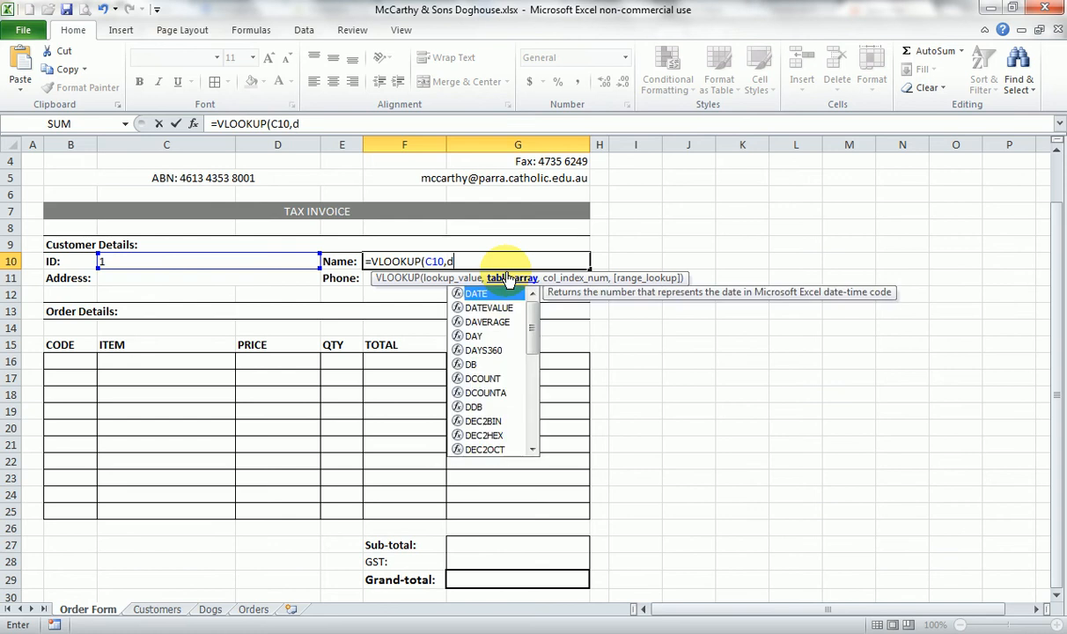
pyautogui.press('BackSpace')
pyautogui.press('BackSpace')
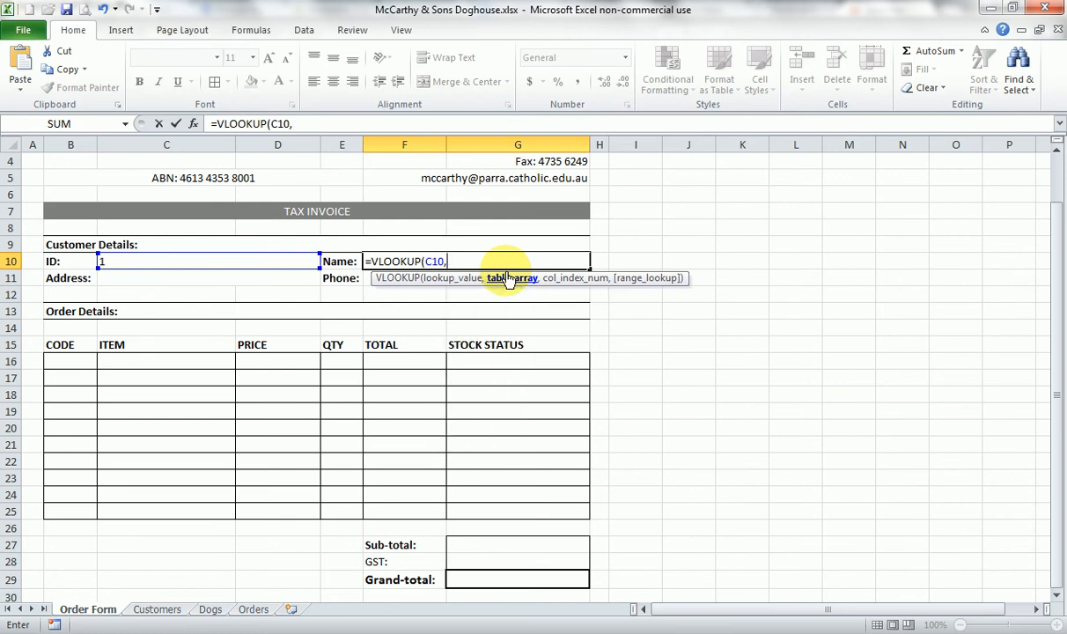
pyautogui.write('pe')
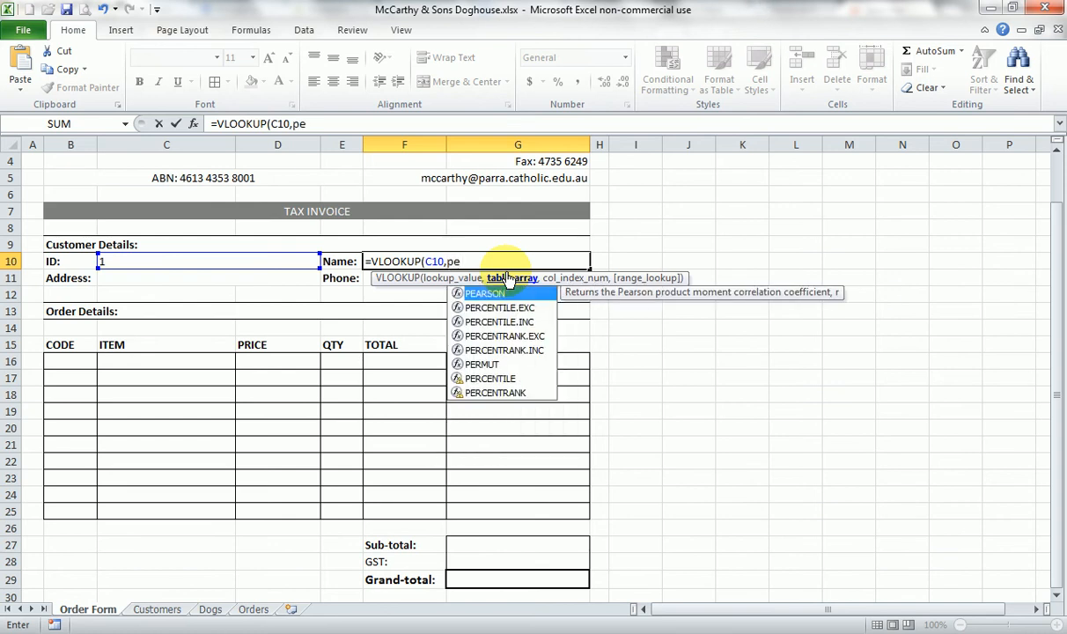
pyautogui.press('BackSpace')
pyautogui.press('BackSpace')
pyautogui.write('cust')
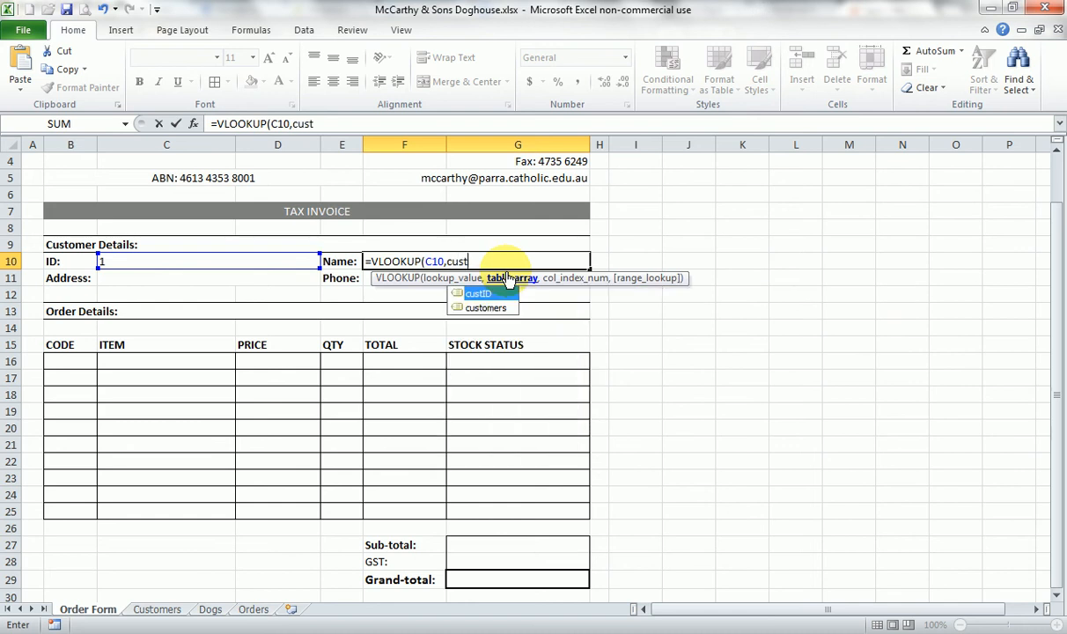
pyautogui.write('omers')
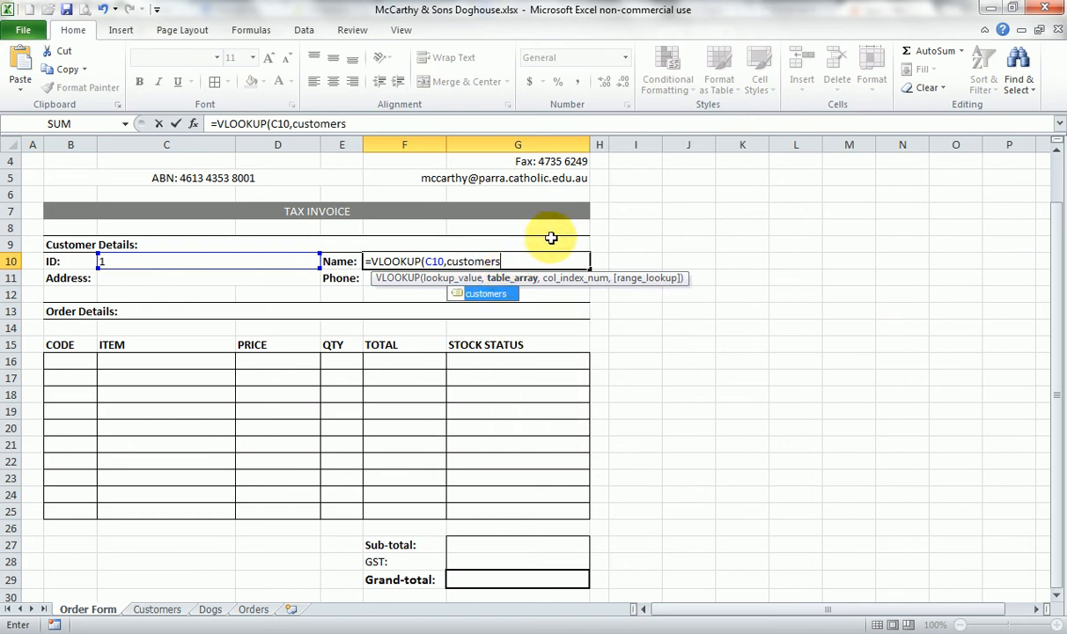
pyautogui.write(',')
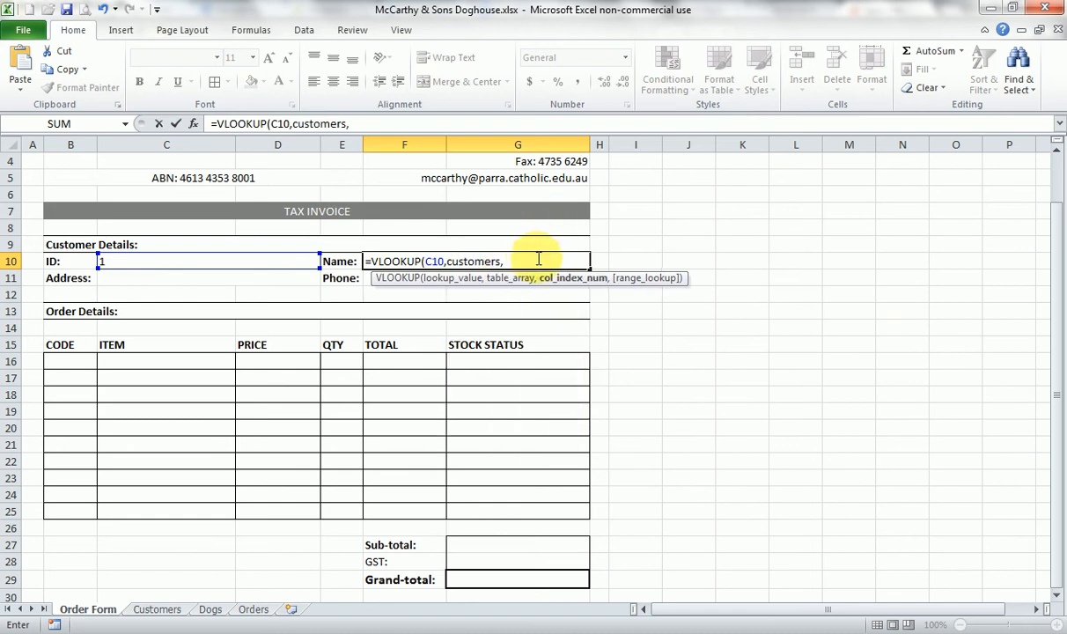
pyautogui.write('2,false')
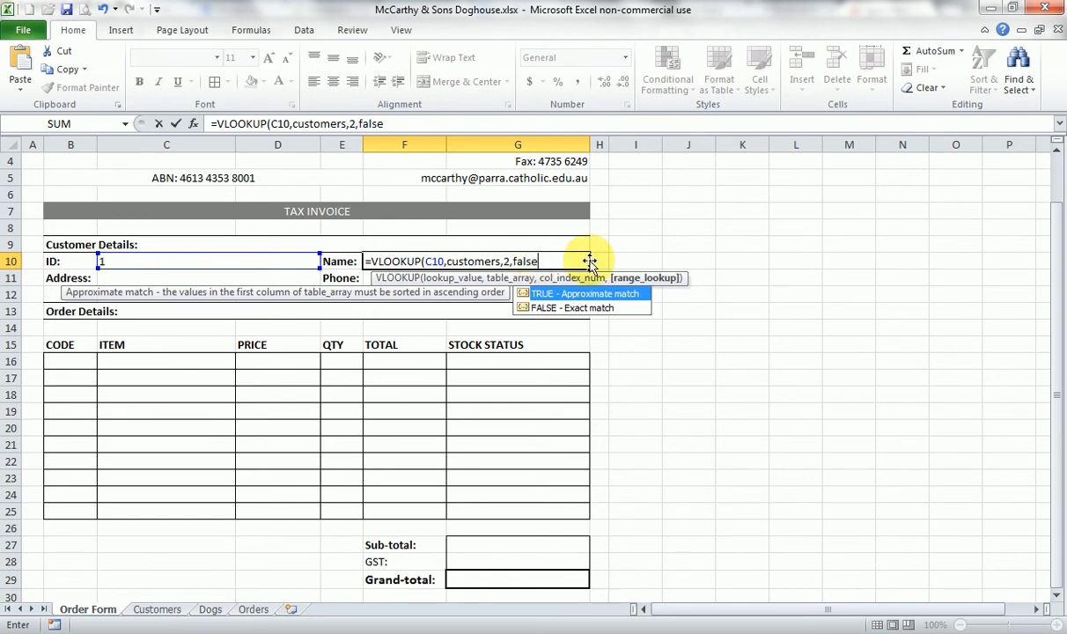
pyautogui.write(')')
pyautogui.press('Return')
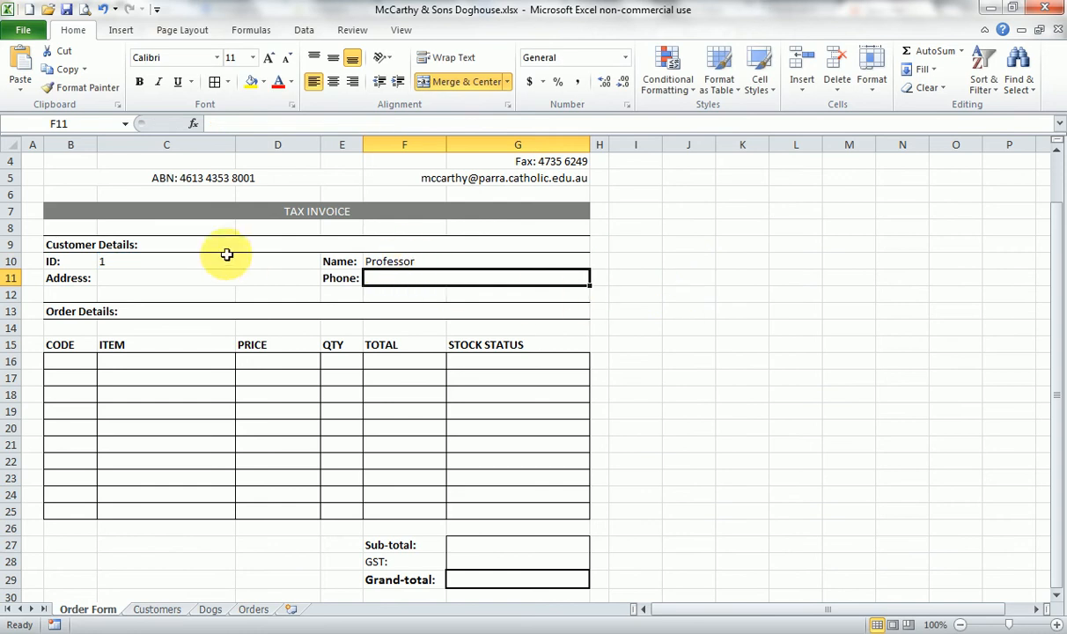
# - Change cell C10 to the fourth listed customer's ID and check the looked-up name against the Customers sheet
pyautogui.click(157, 260)
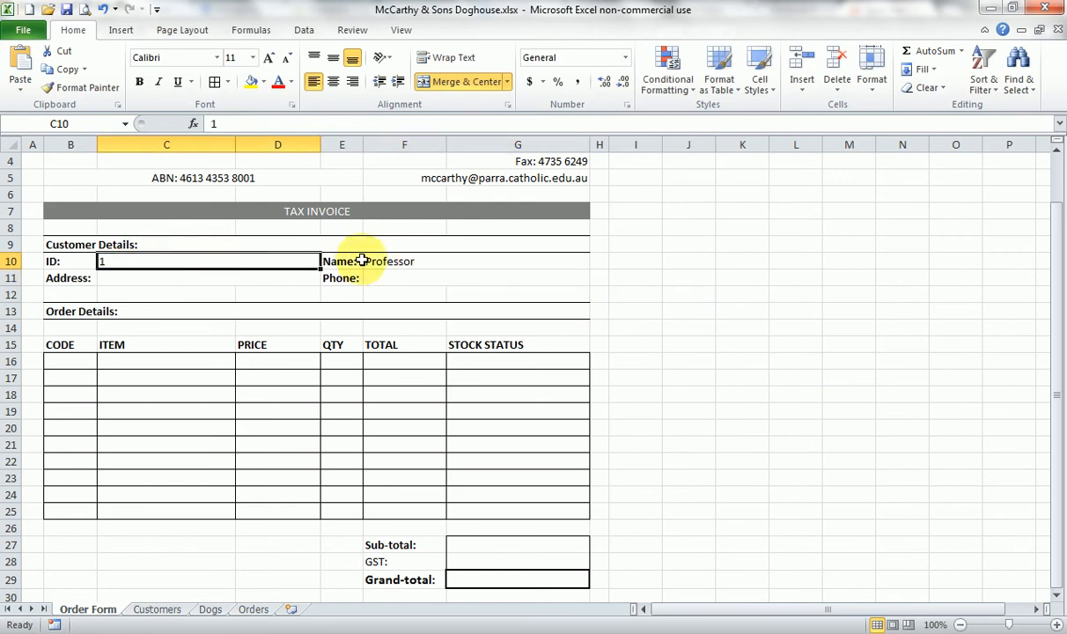
pyautogui.click(155, 611)
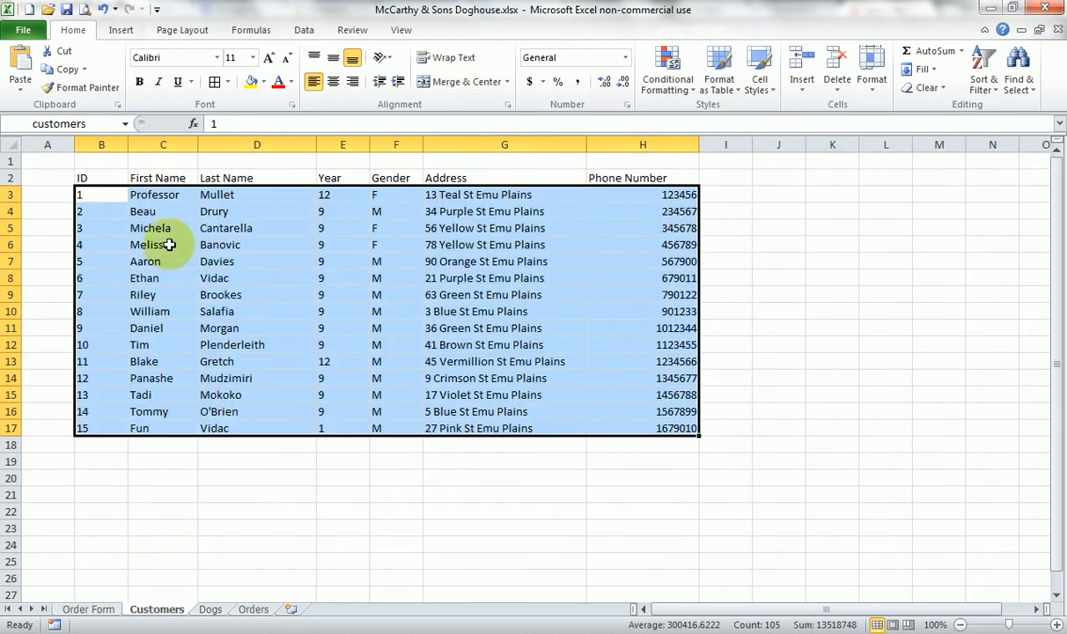
pyautogui.click(88, 609)
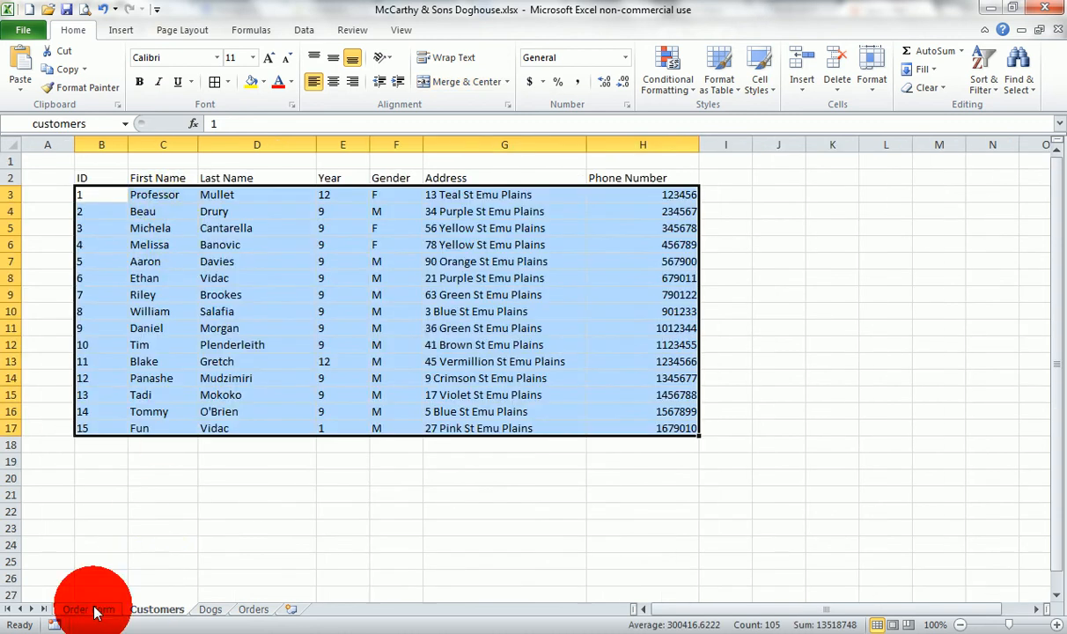
pyautogui.click(405, 264)
pyautogui.click(248, 261)
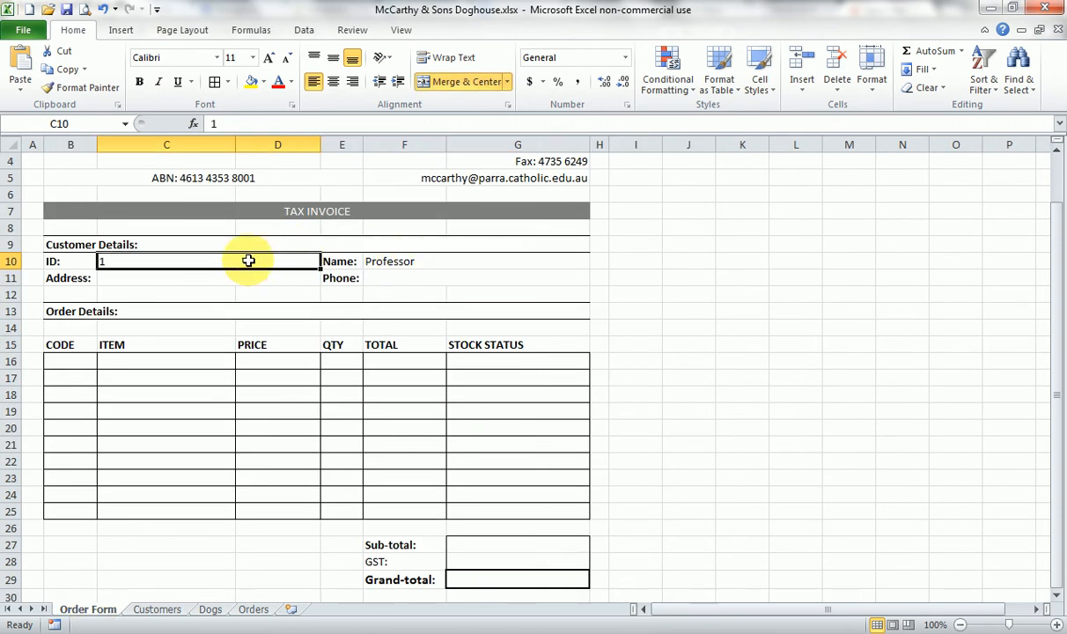
pyautogui.write('4')
pyautogui.press('Return')
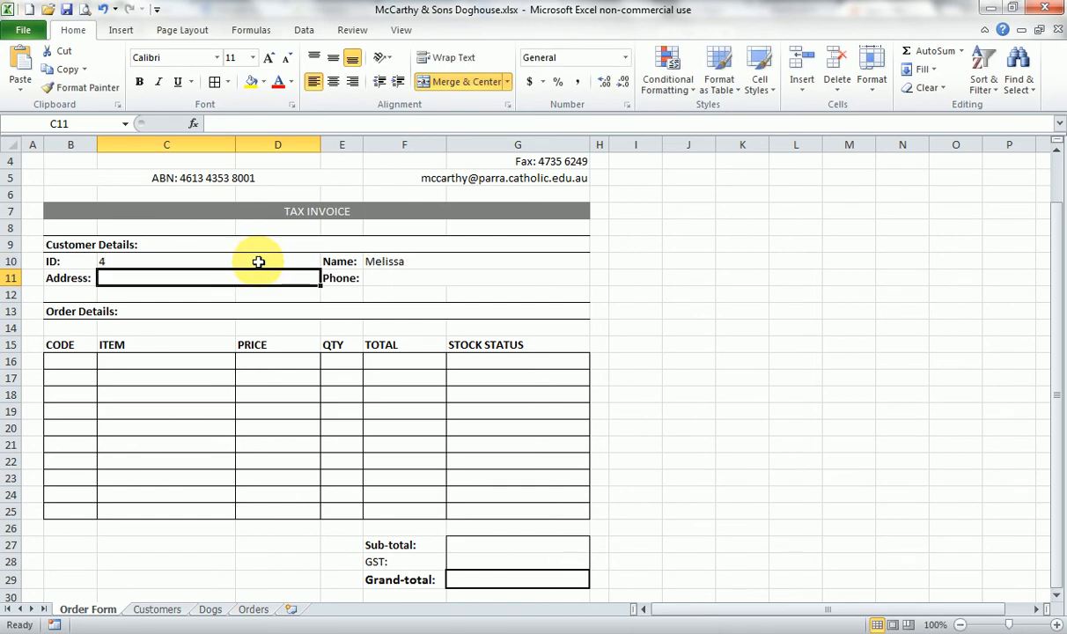
pyautogui.click(157, 609)
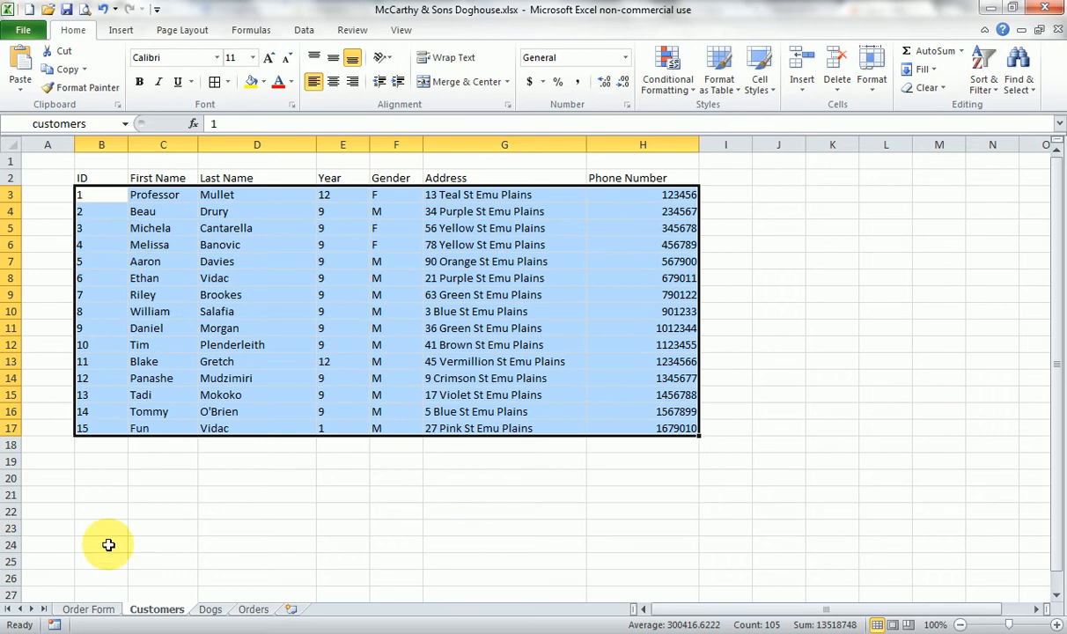
pyautogui.click(86, 609)
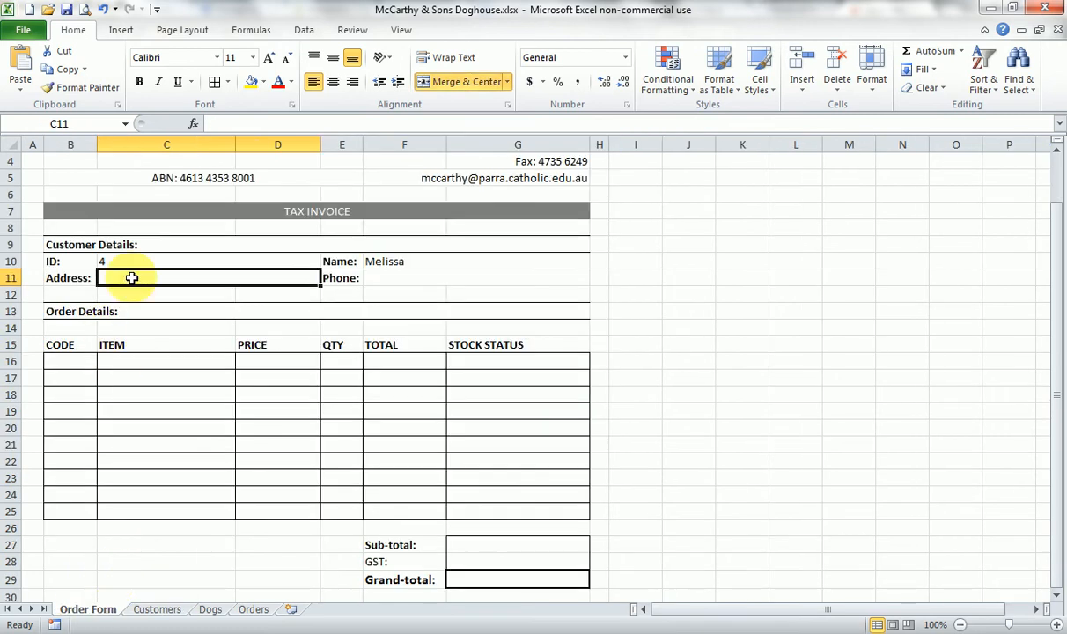
# - Check the Customers sheet's columns and enter the formula =VLOOKUP(C10,customers,5,false) in the Address cell C11 of the Order Form
pyautogui.click(155, 609)
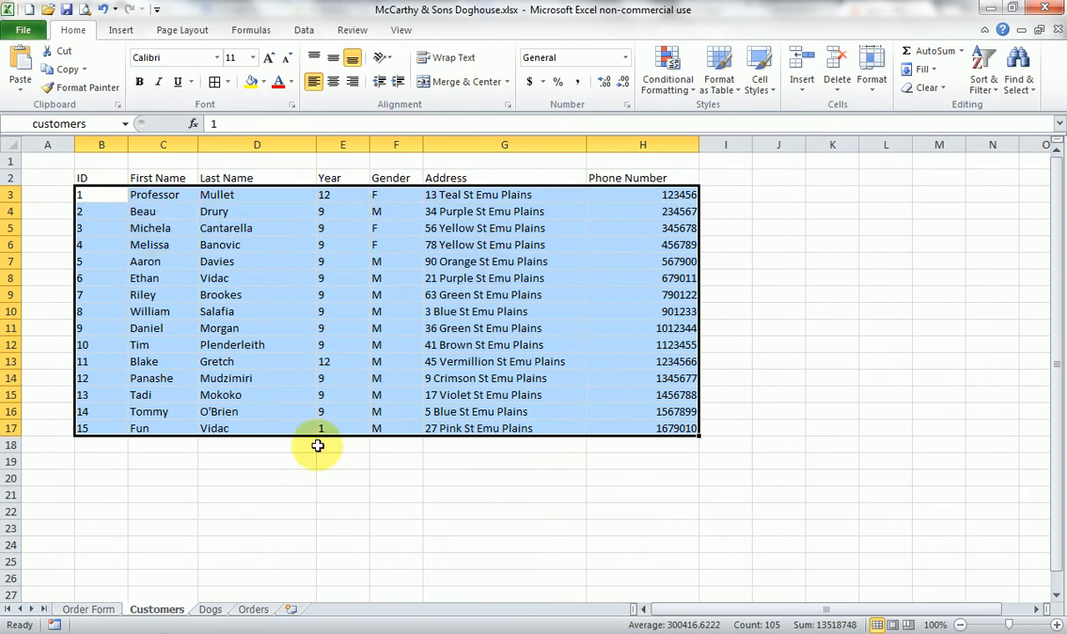
pyautogui.click(88, 608)
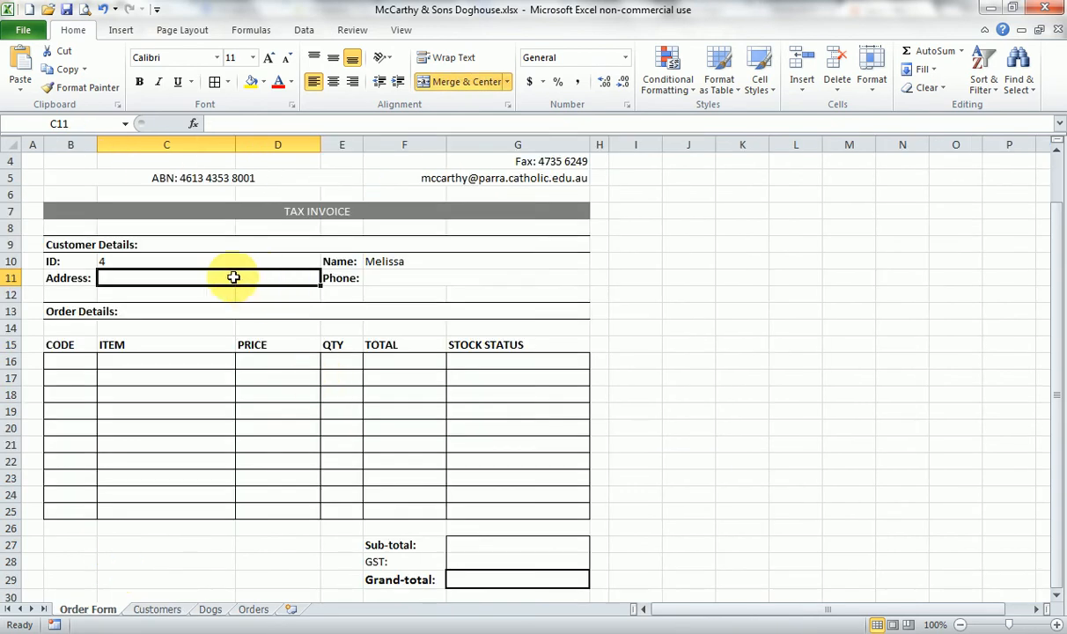
pyautogui.write('=')
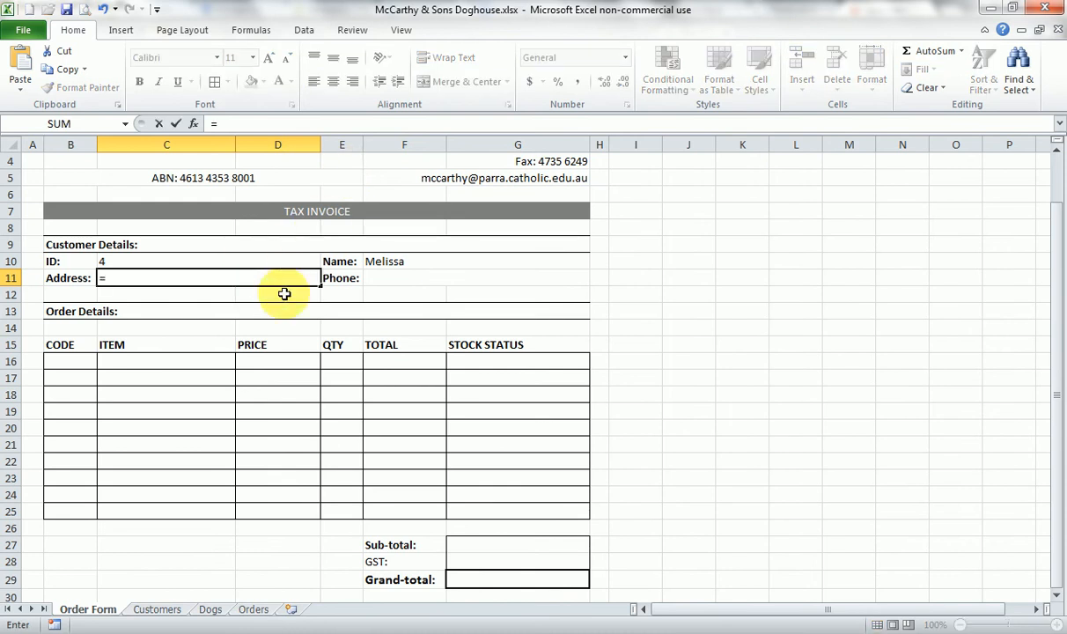
pyautogui.write('VLOOKU')
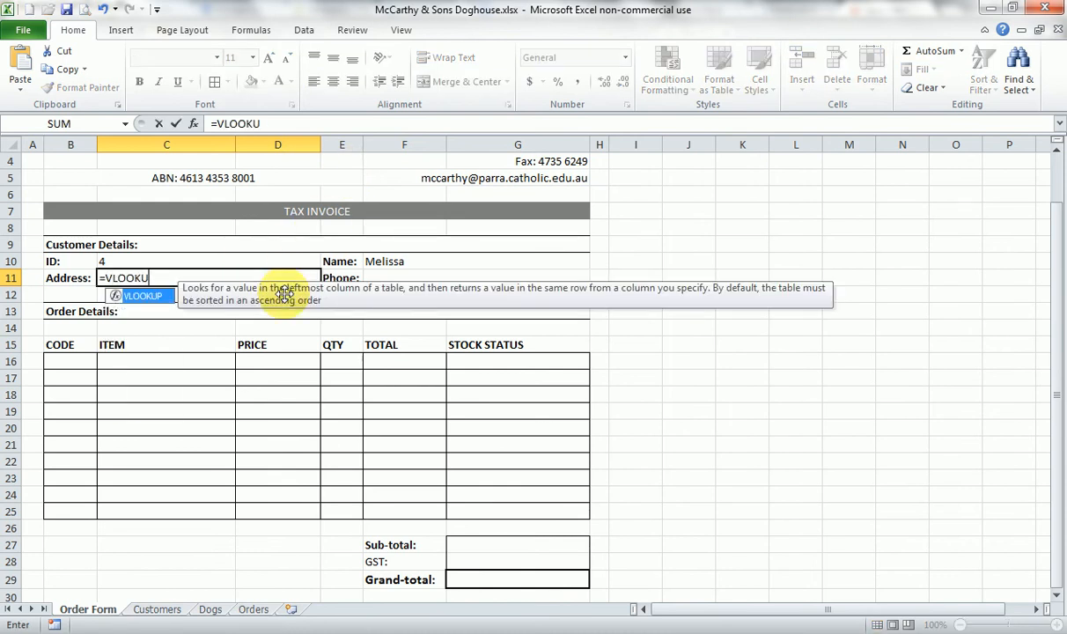
pyautogui.write('P(')
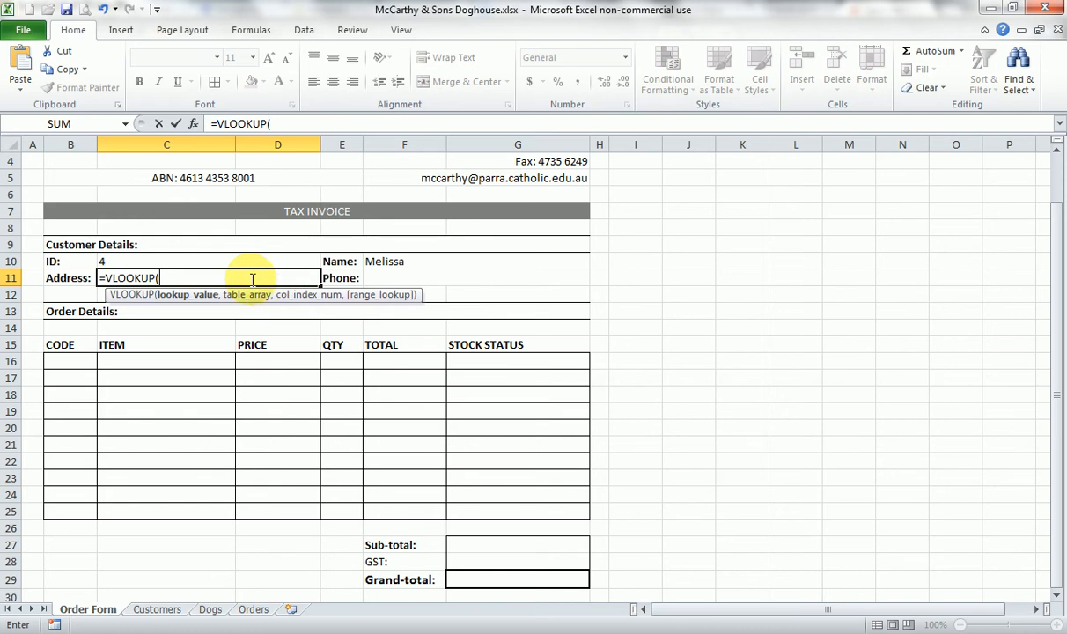
pyautogui.click(230, 261)
pyautogui.write(',')
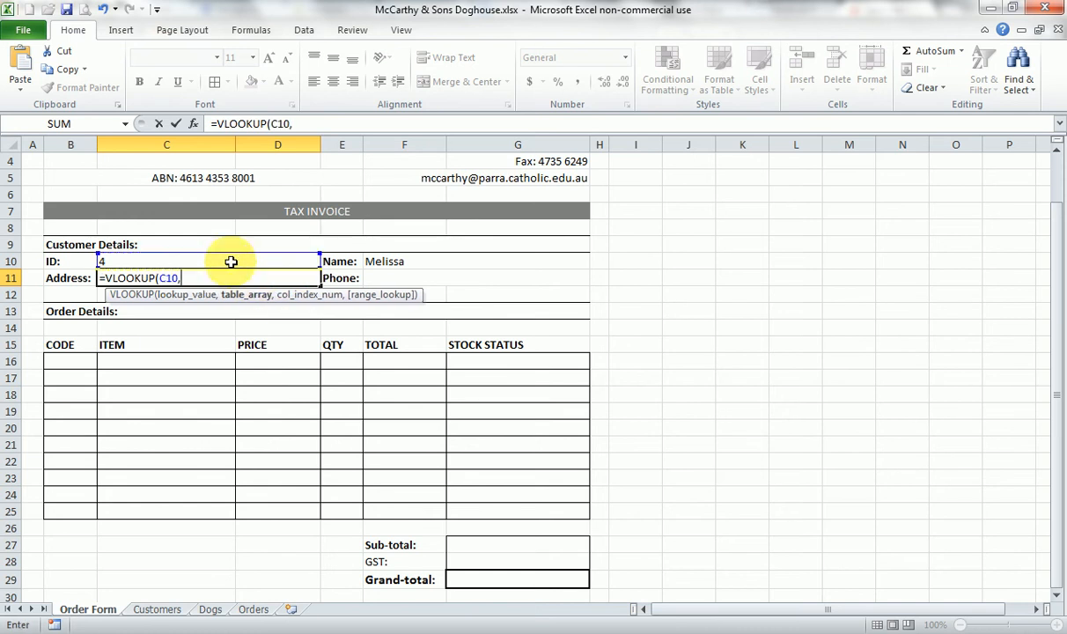
pyautogui.write('custo')
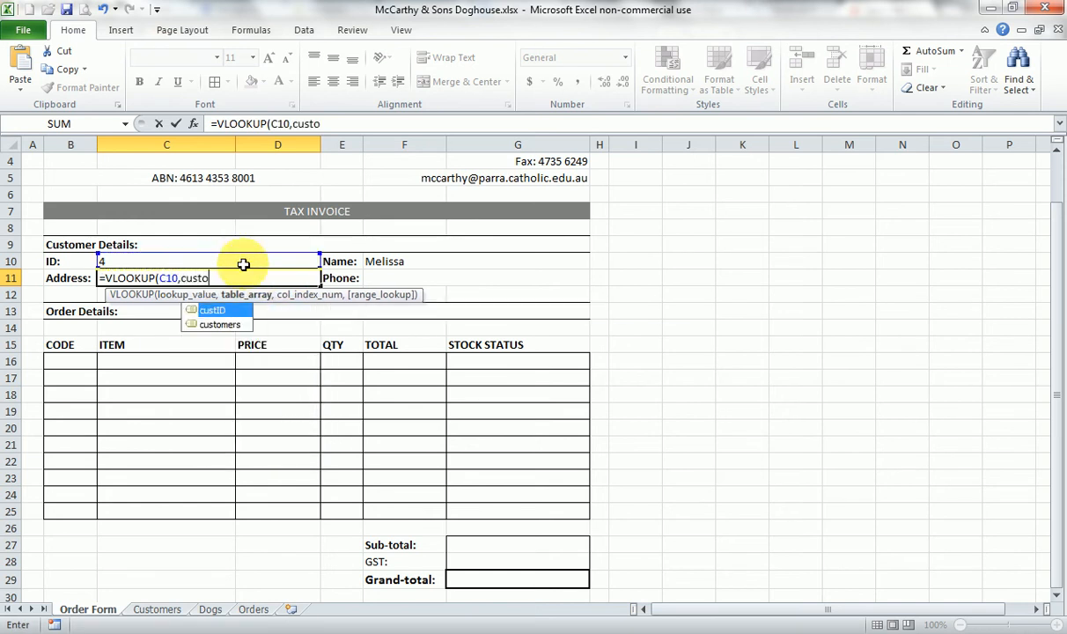
pyautogui.write('mers,')
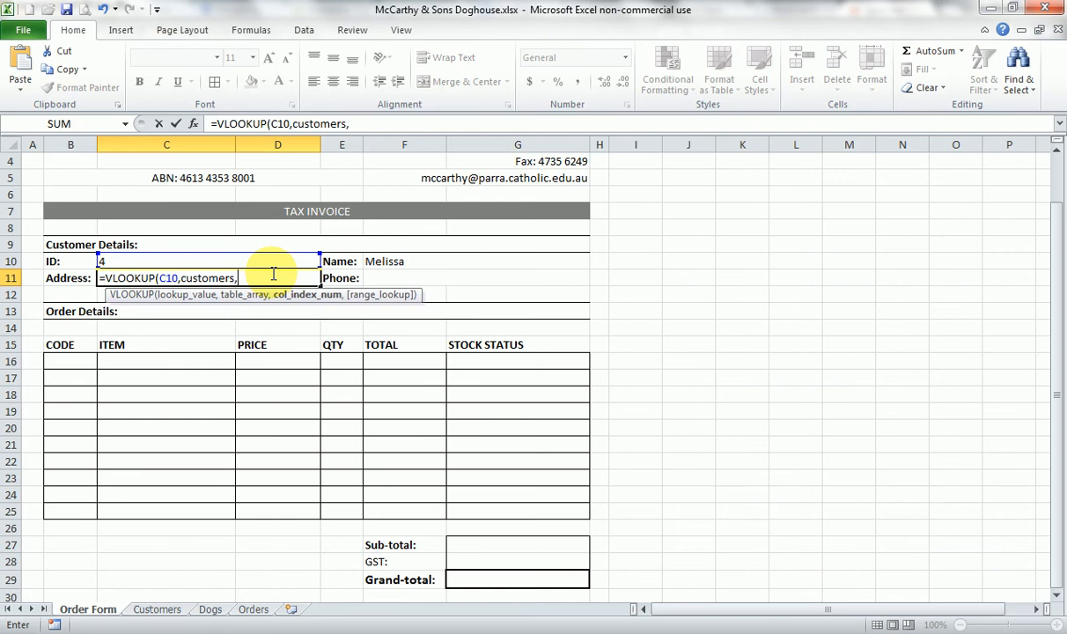
pyautogui.write('5')
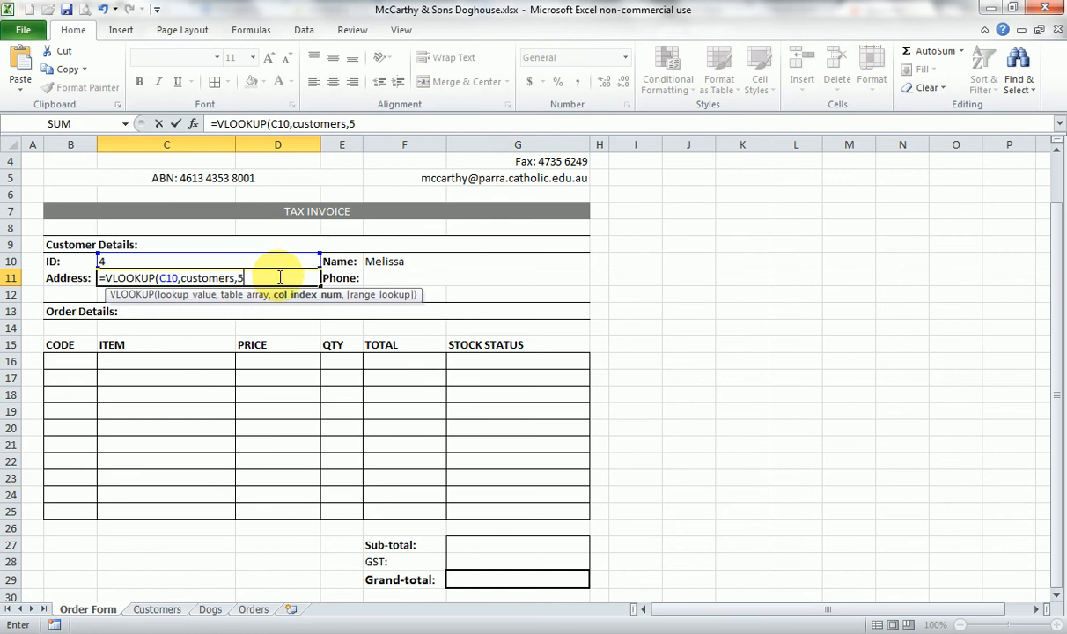
pyautogui.write(',fals')
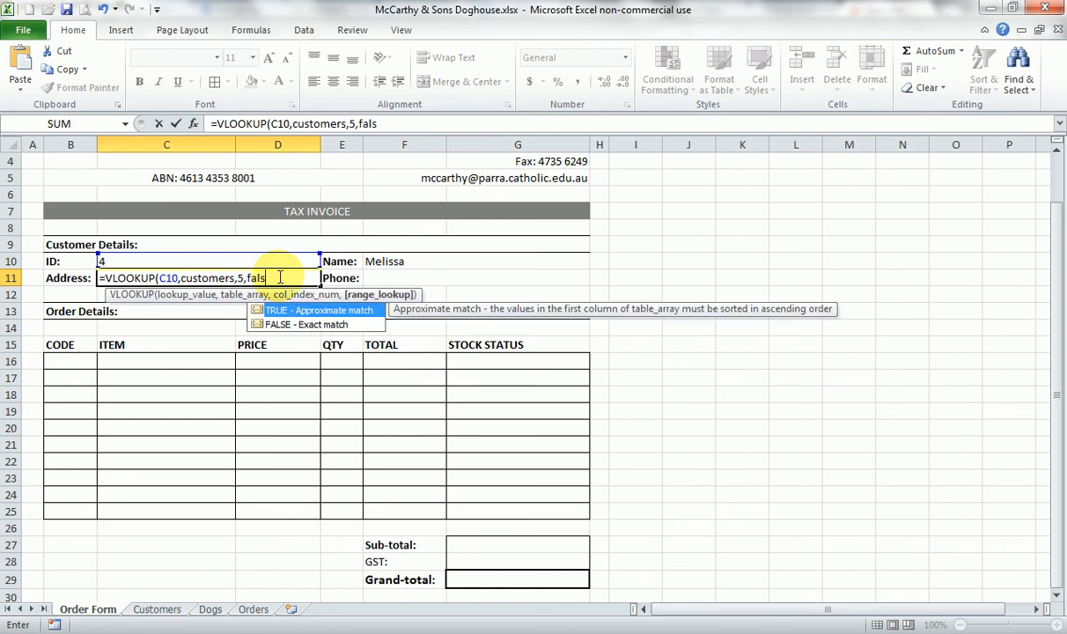
pyautogui.write('e)')
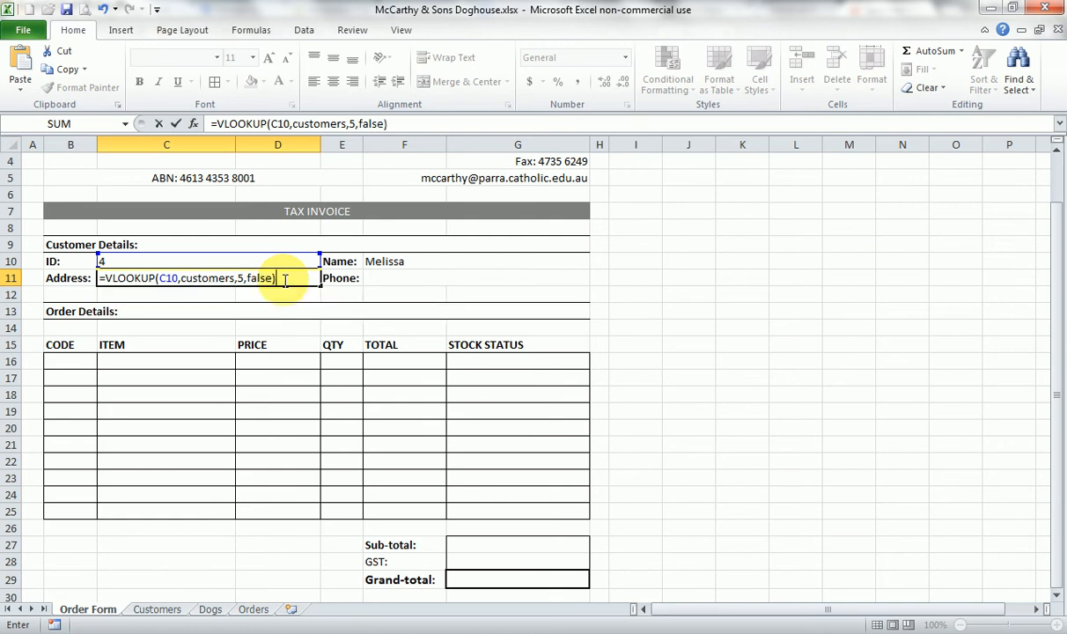
pyautogui.press('Return')
# - Set the column index in the Address cell C11's VLOOKUP formula to 6
pyautogui.click(190, 275)
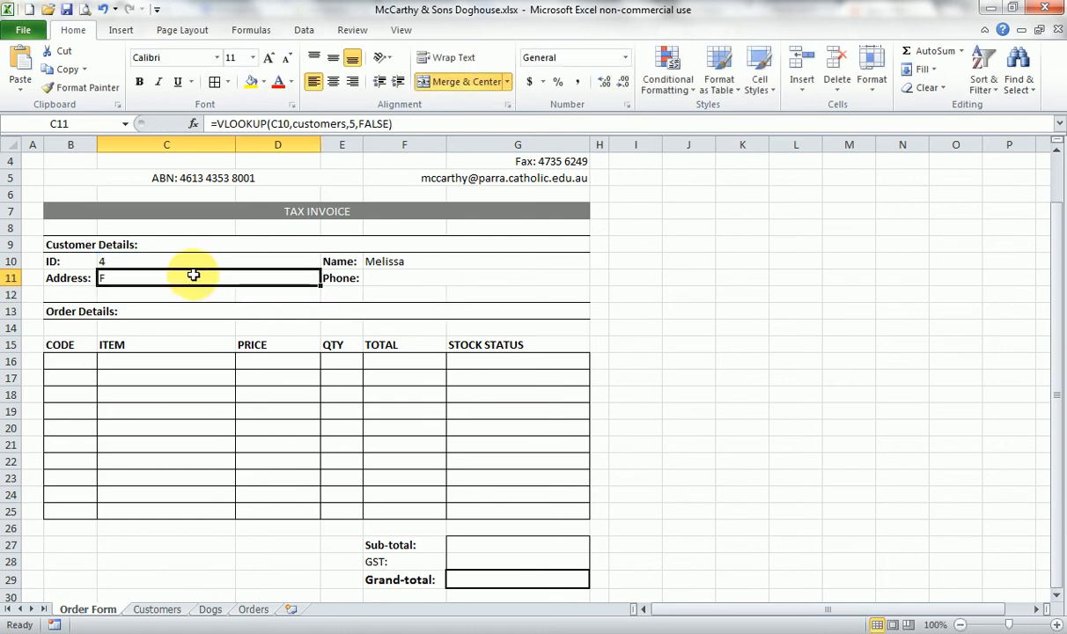
pyautogui.click(352, 124)
pyautogui.press('BackSpace')
pyautogui.write('6')
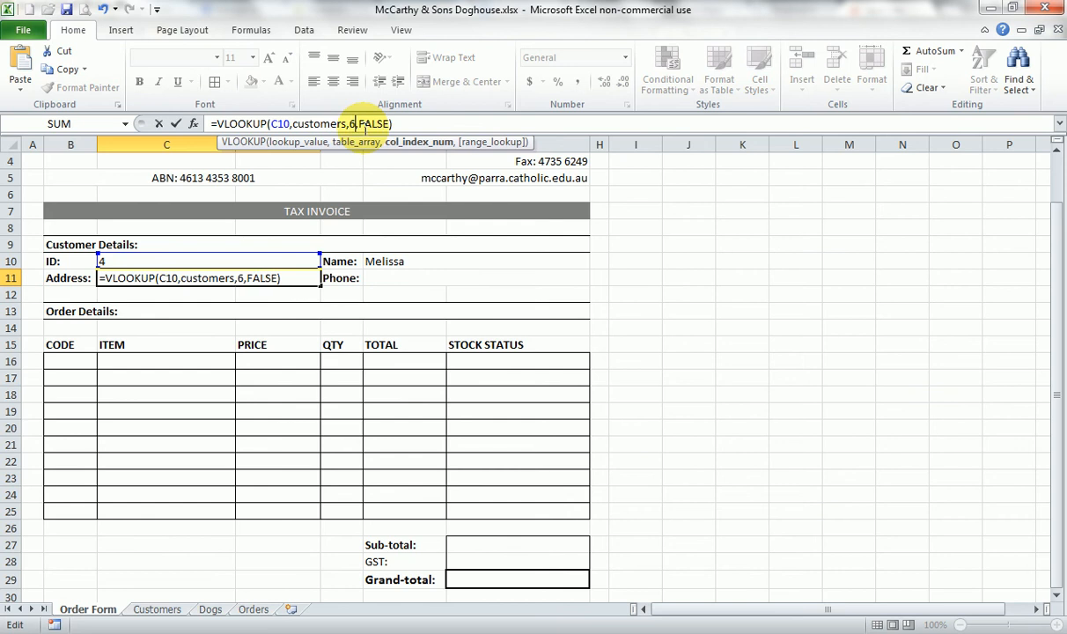
pyautogui.press('Return')
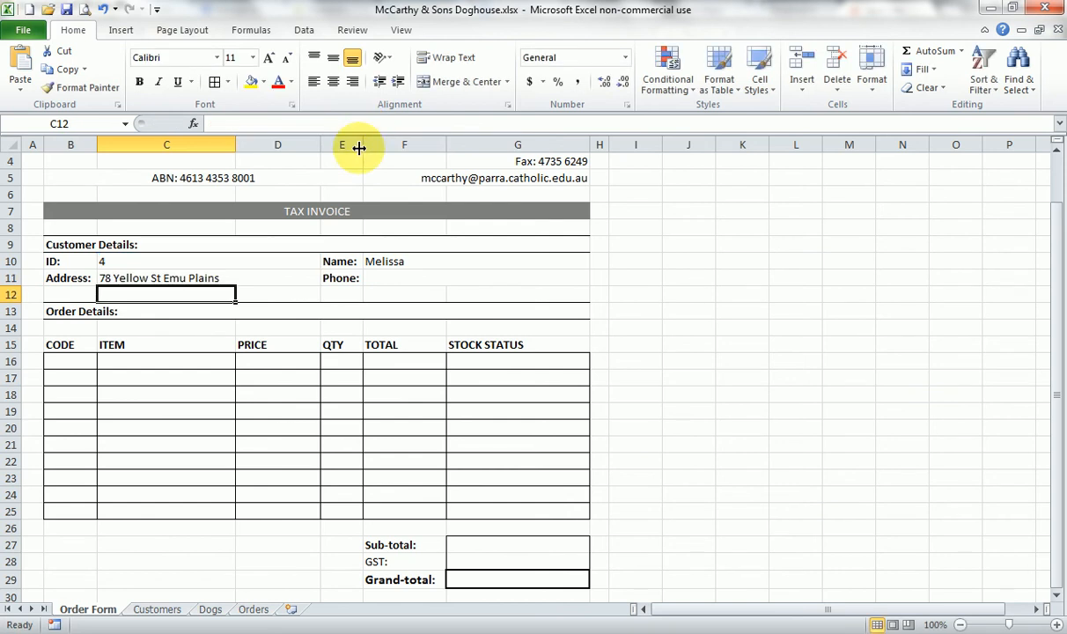
# - Copy the full text of the VLOOKUP formula in the Address cell C11
pyautogui.click(390, 276)
pyautogui.click(253, 277)
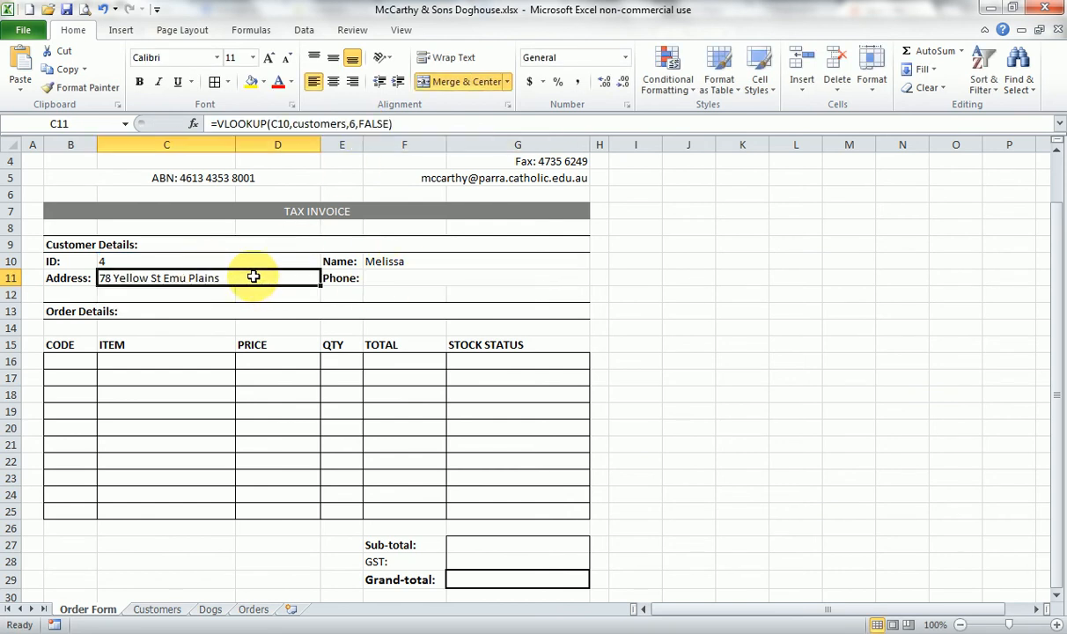
pyautogui.moveTo(394, 123); pyautogui.dragTo(190, 123)
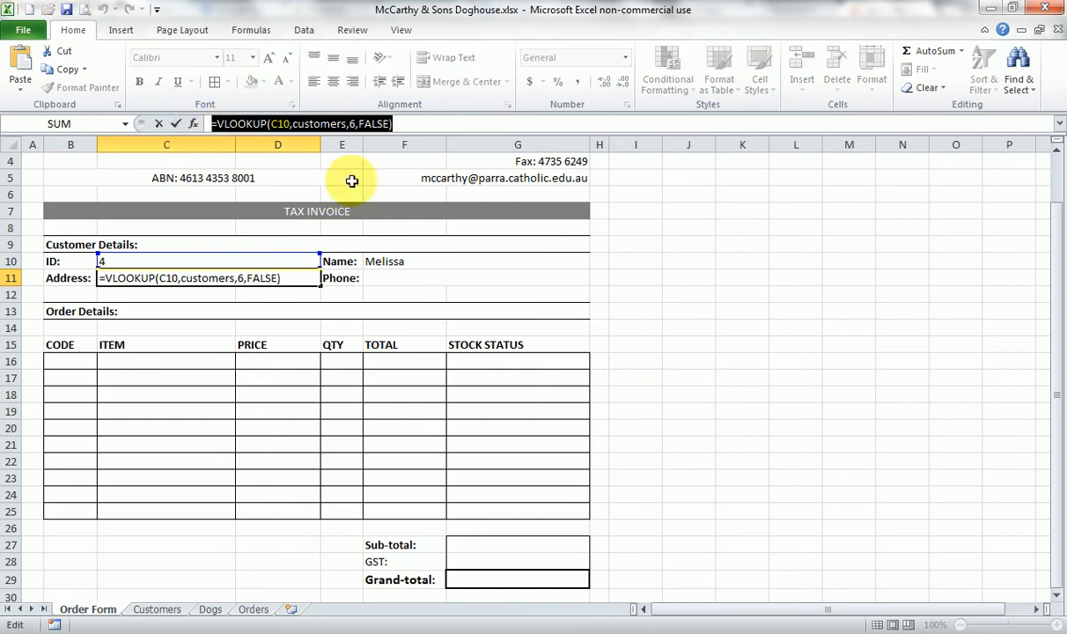
pyautogui.write('=')
pyautogui.click(386, 275)
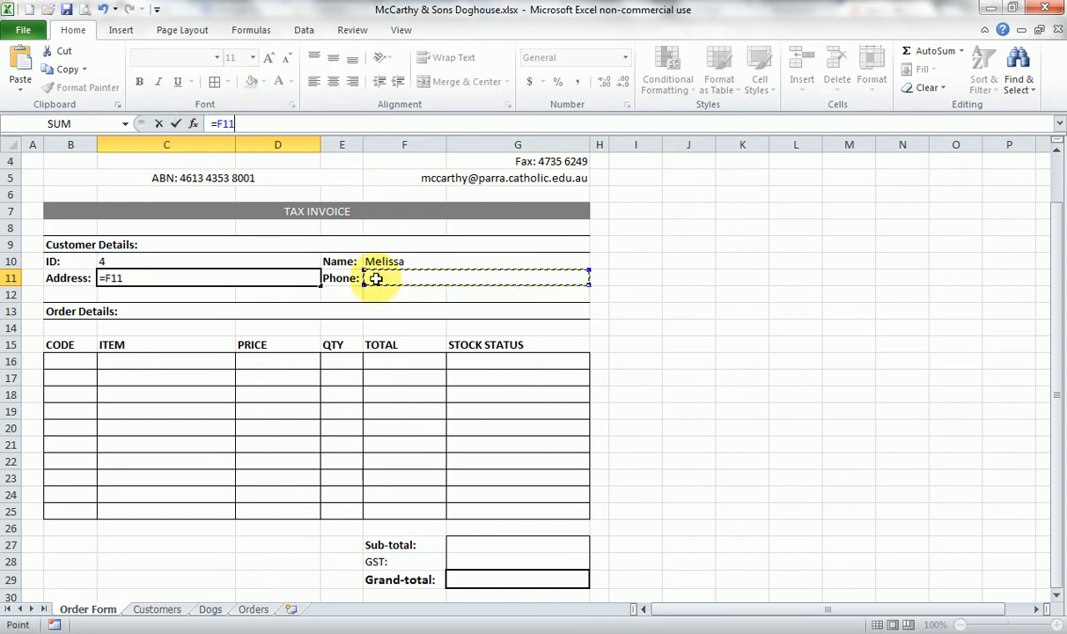
pyautogui.press('Escape')
# - Paste the copied formula into the Phone cell F11 and set its column index to 7, giving =VLOOKUP(C10,customers,7,FALSE)
pyautogui.click(386, 280)
pyautogui.click(291, 126)
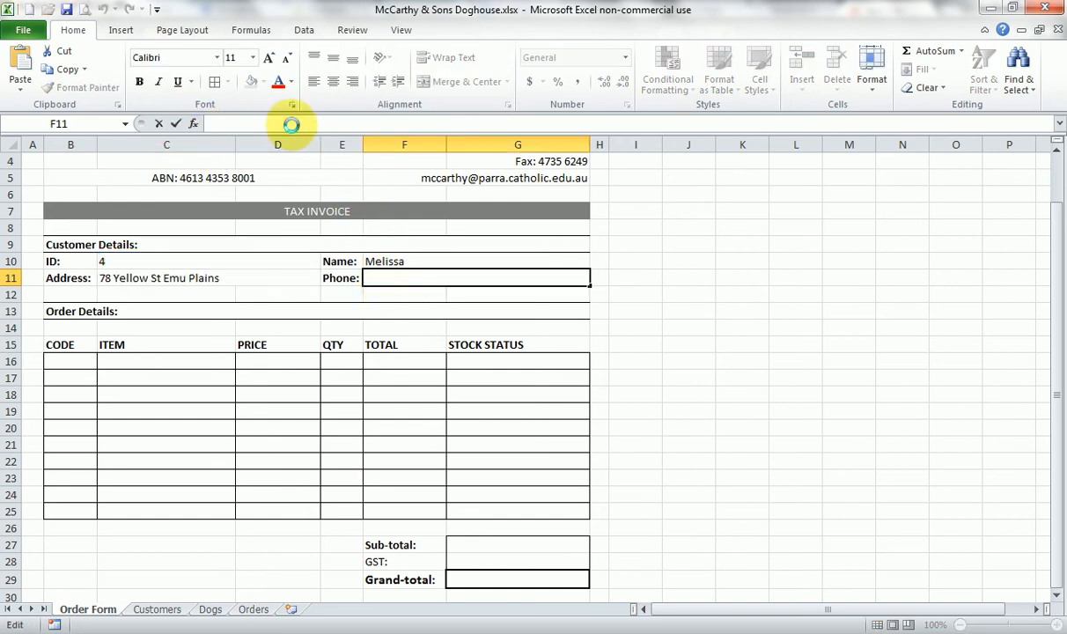
pyautogui.hotkey('ctrl', 'v')
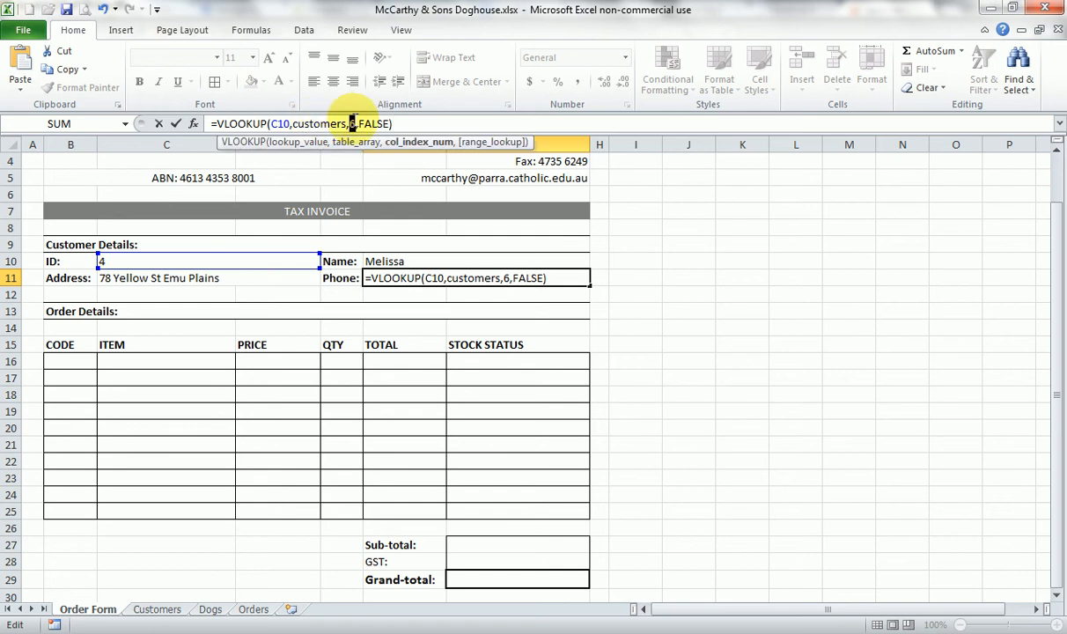
pyautogui.write('7')
pyautogui.press('Return')
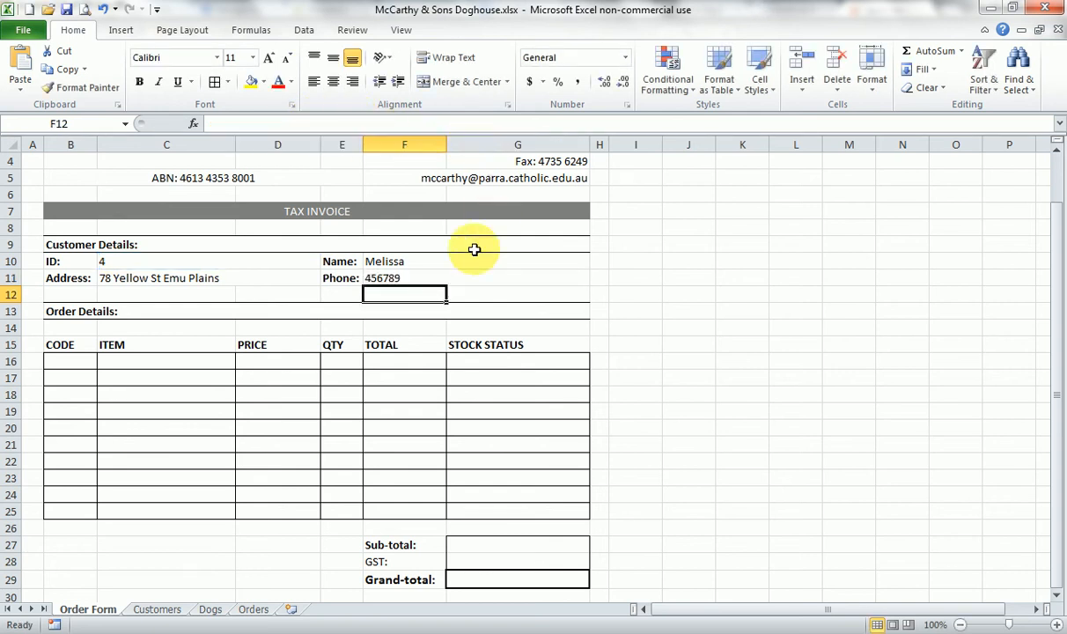
pyautogui.click(424, 279)
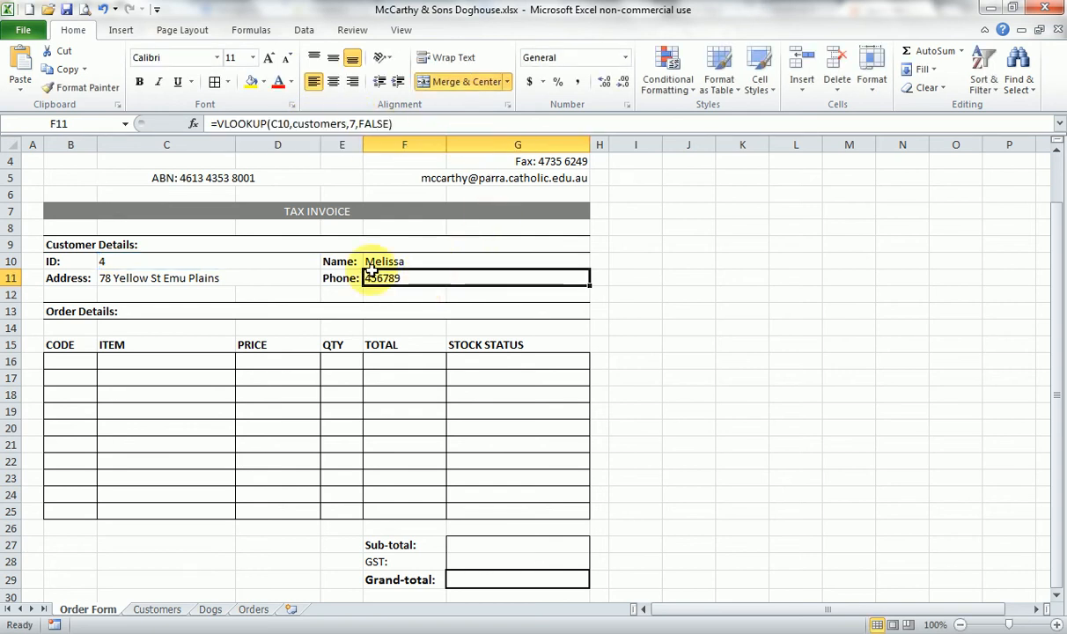
# - Test the customer lookups by entering the fifth, second and first listed customers' IDs in turn in cell C10
pyautogui.click(192, 261)
pyautogui.write('5')
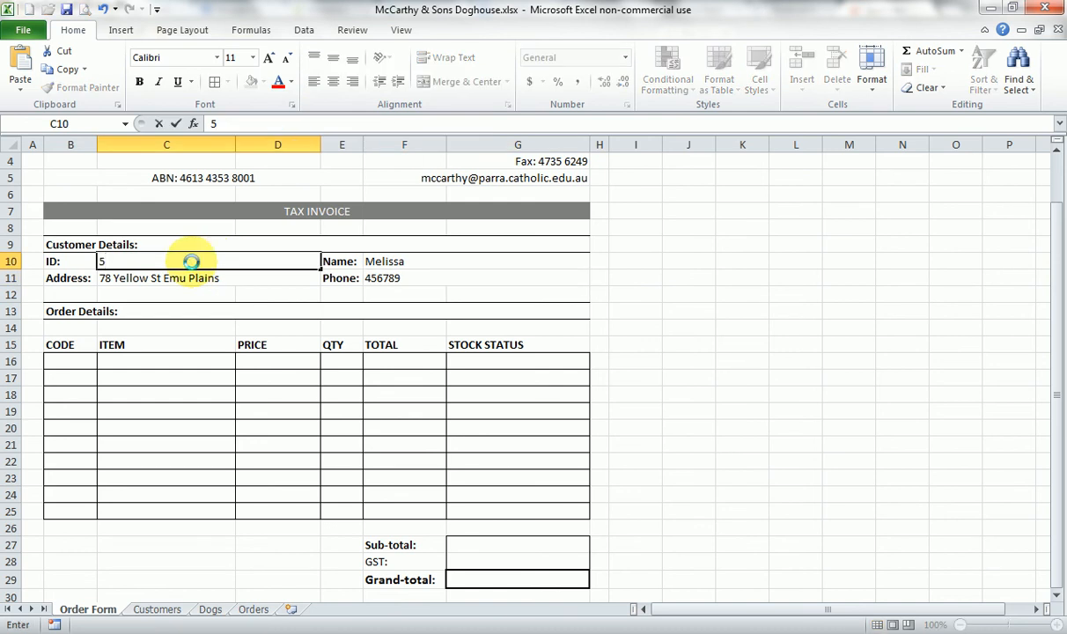
pyautogui.press('Return')
pyautogui.click(156, 262)
pyautogui.write('2')
pyautogui.press('Return')
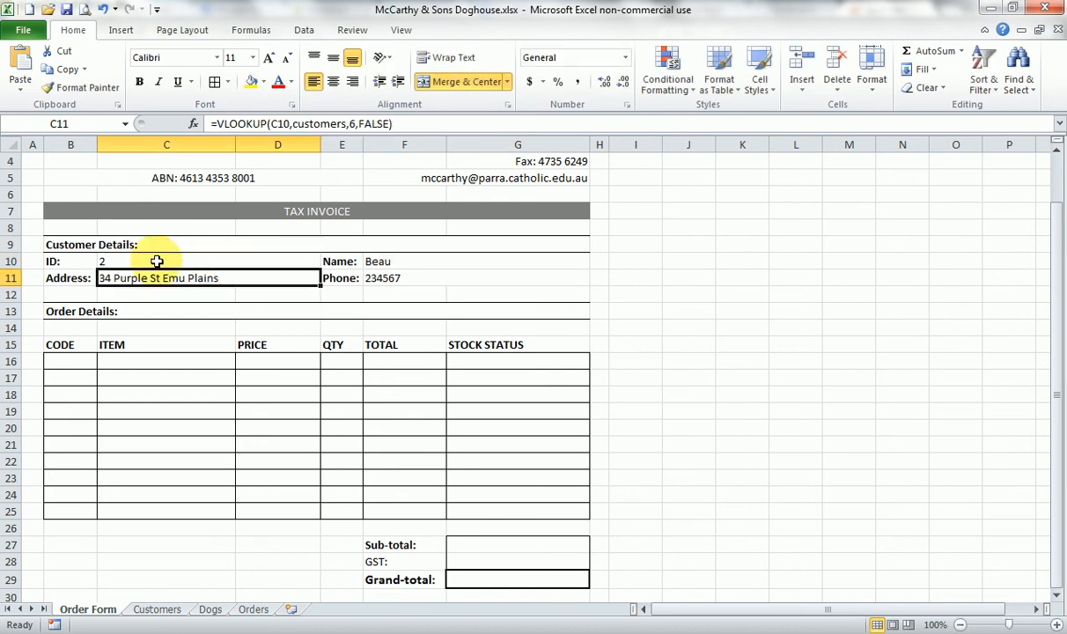
pyautogui.click(158, 261)
pyautogui.write('1')
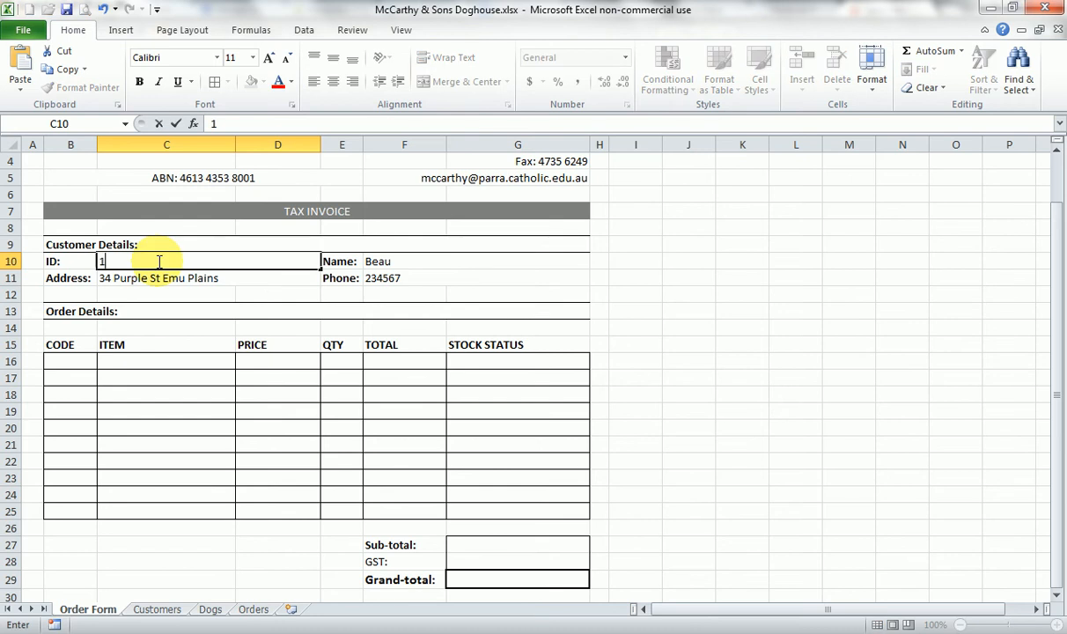
pyautogui.press('Return')
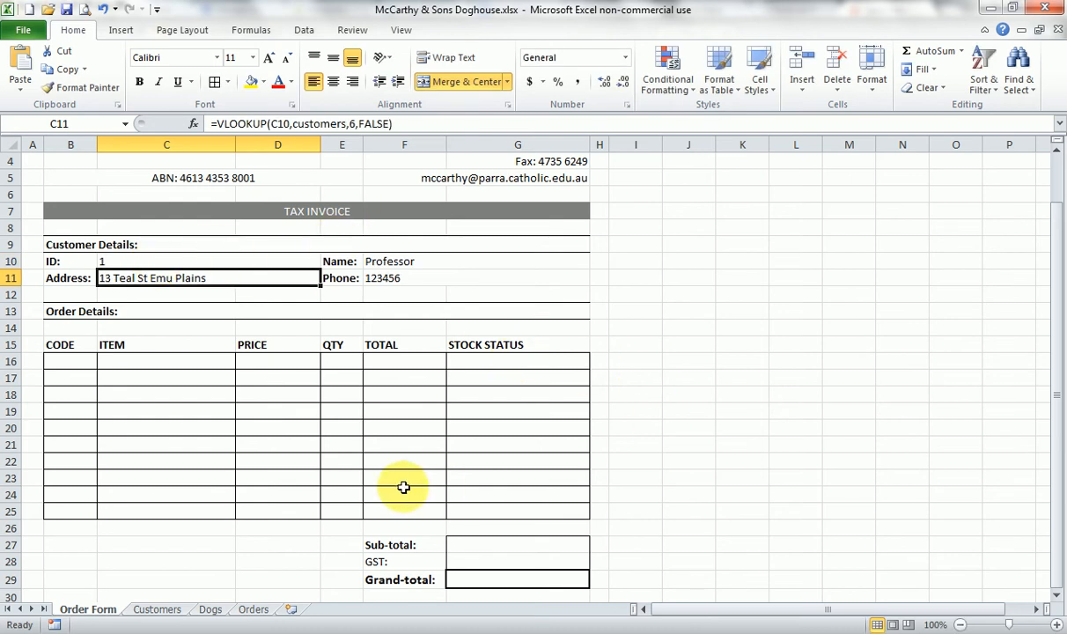
# - Enter the dog code LAB in the first CODE cell B16 of the order table
pyautogui.click(79, 361)
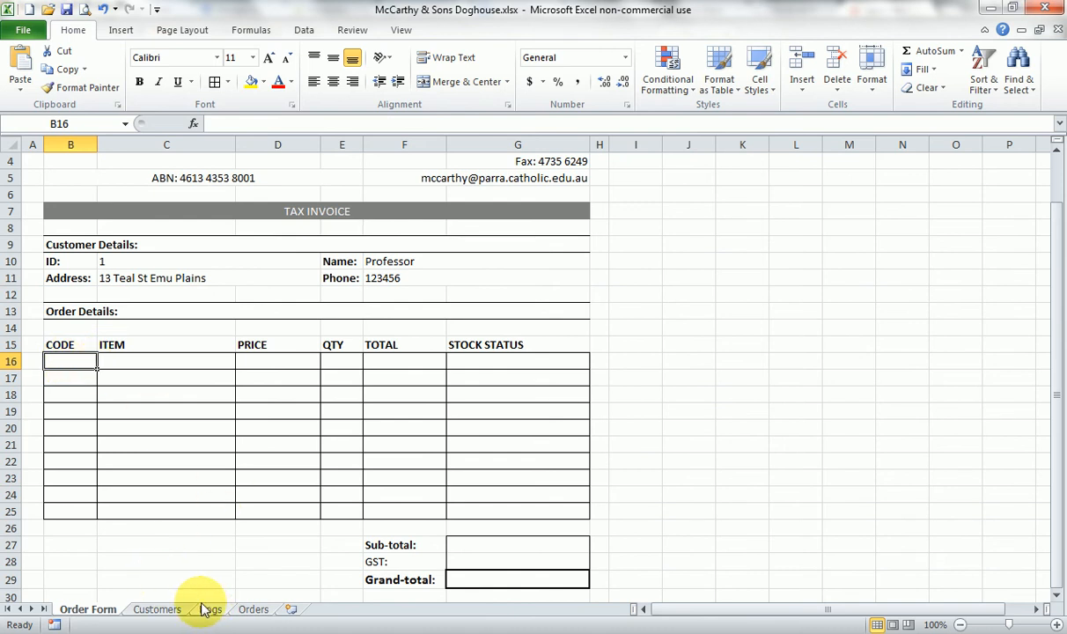
pyautogui.write('LAB')
pyautogui.press('Return')
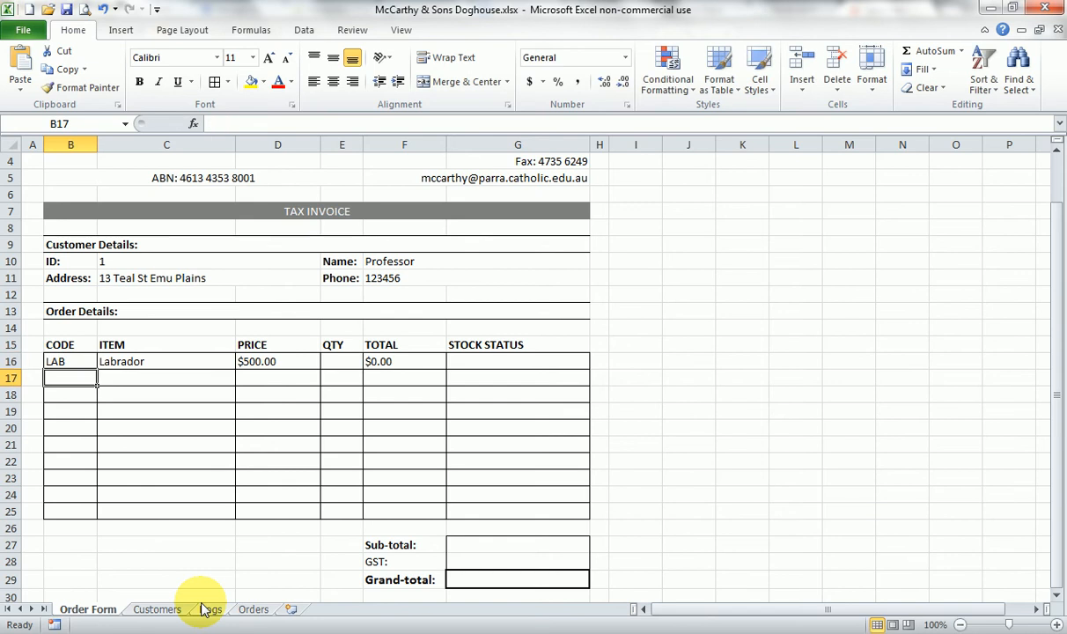
# - Clear the existing formulas from the ITEM, PRICE and TOTAL cells C16, D16 and F16 in the first order row
pyautogui.click(132, 361)
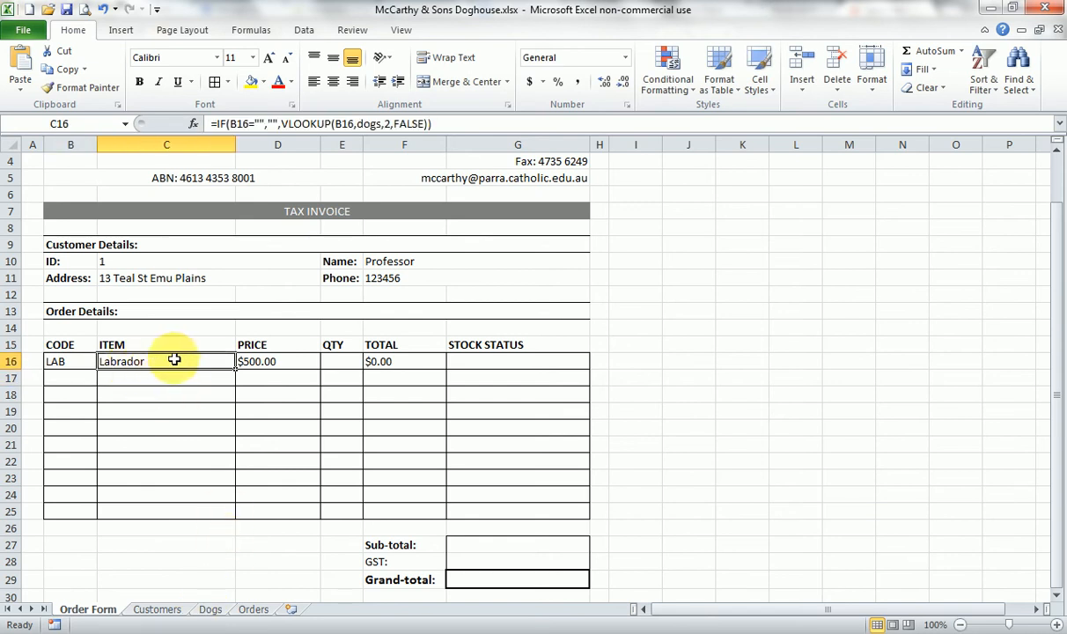
pyautogui.press('Delete')
pyautogui.click(262, 360)
pyautogui.press('Delete')
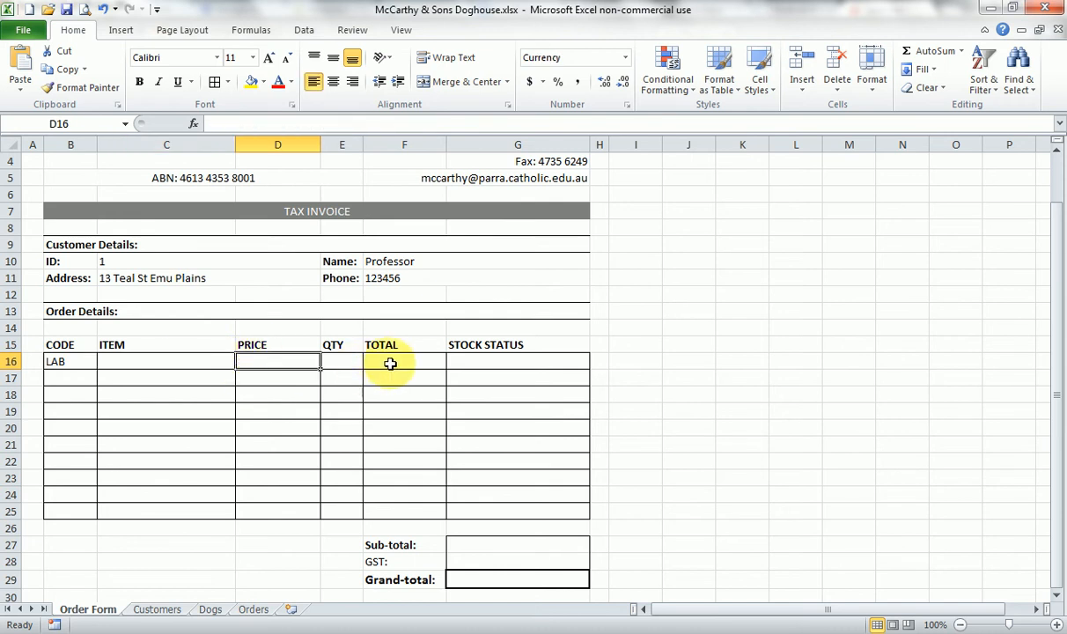
pyautogui.click(393, 361)
pyautogui.press('Delete')
pyautogui.click(345, 362)
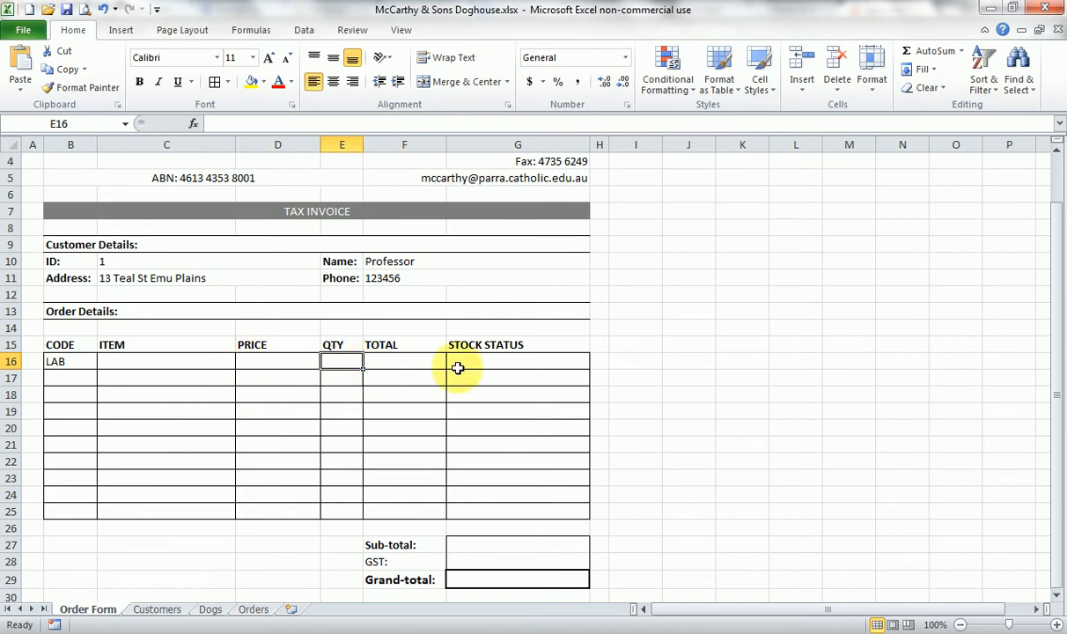
pyautogui.click(483, 358)
pyautogui.click(85, 360)
# - Check the column order on the Dogs sheet, and enter =VLOOKUP(B16,dogs,2,false) in the first ITEM cell C16 of the order form
pyautogui.click(130, 361)
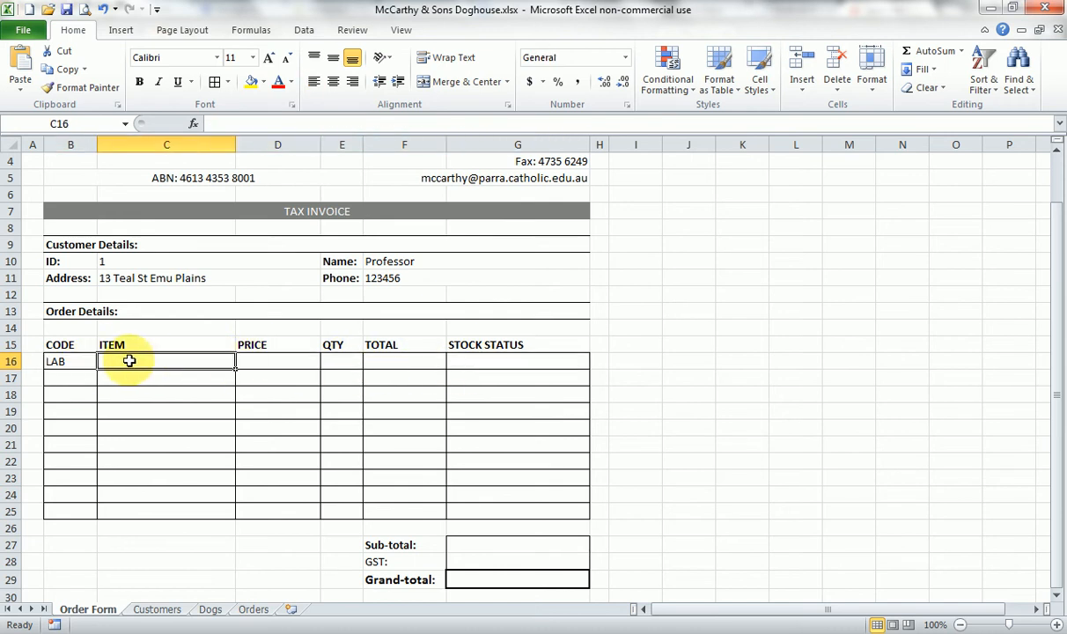
pyautogui.click(211, 608)
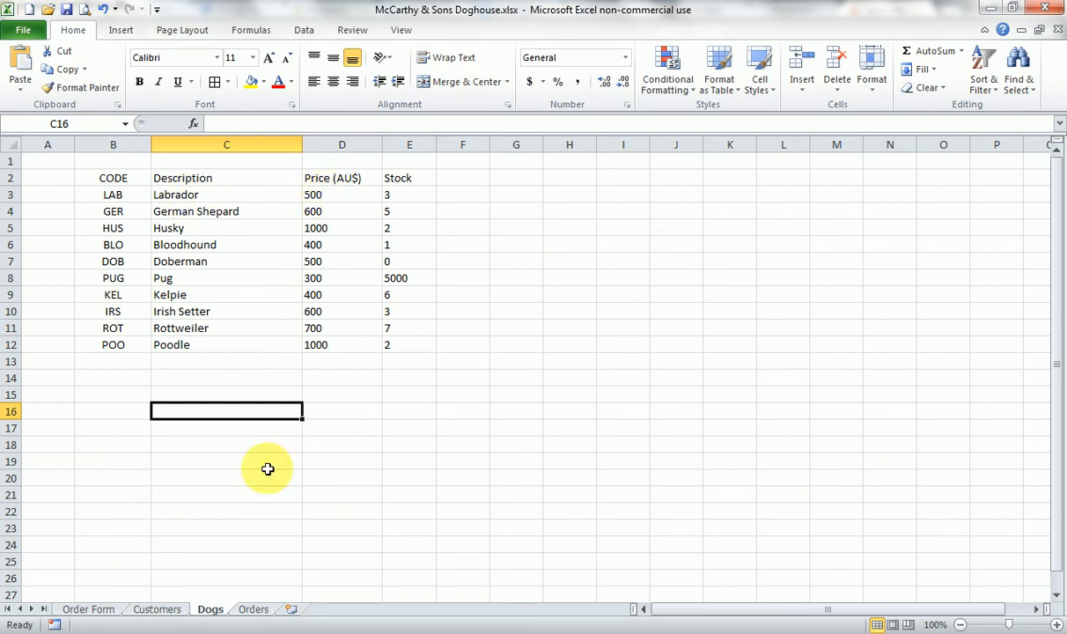
pyautogui.click(99, 608)
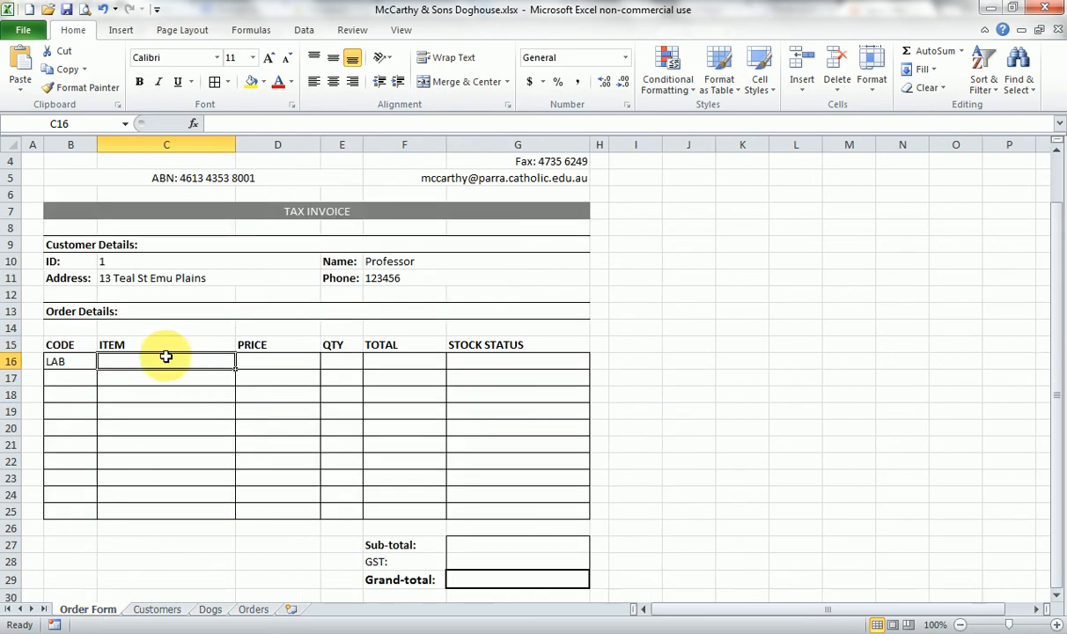
pyautogui.write('=')
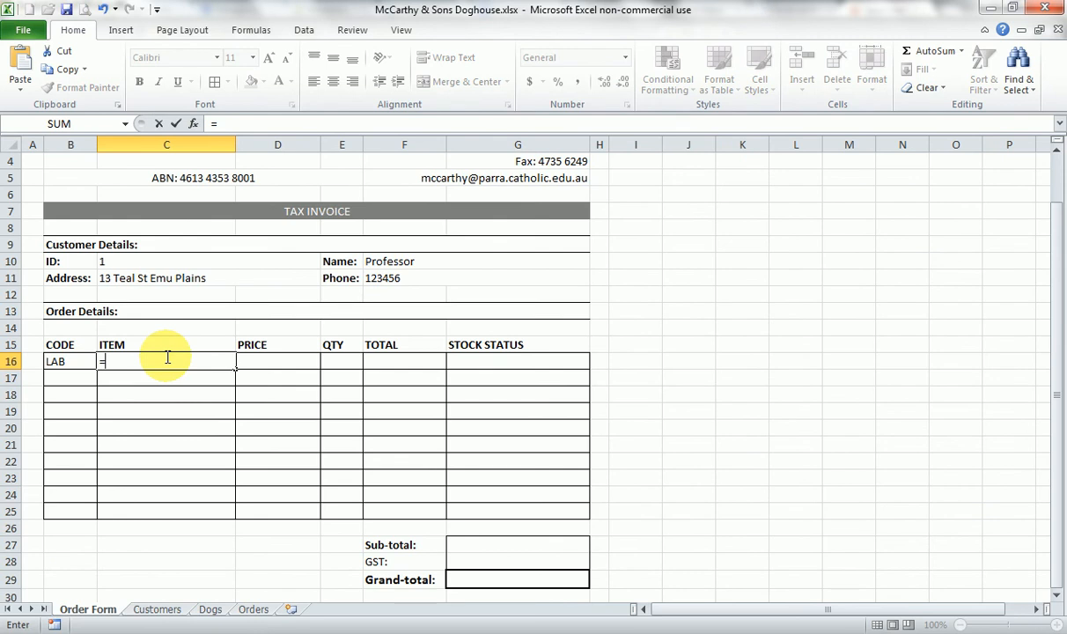
pyautogui.write('VLOOKUP')
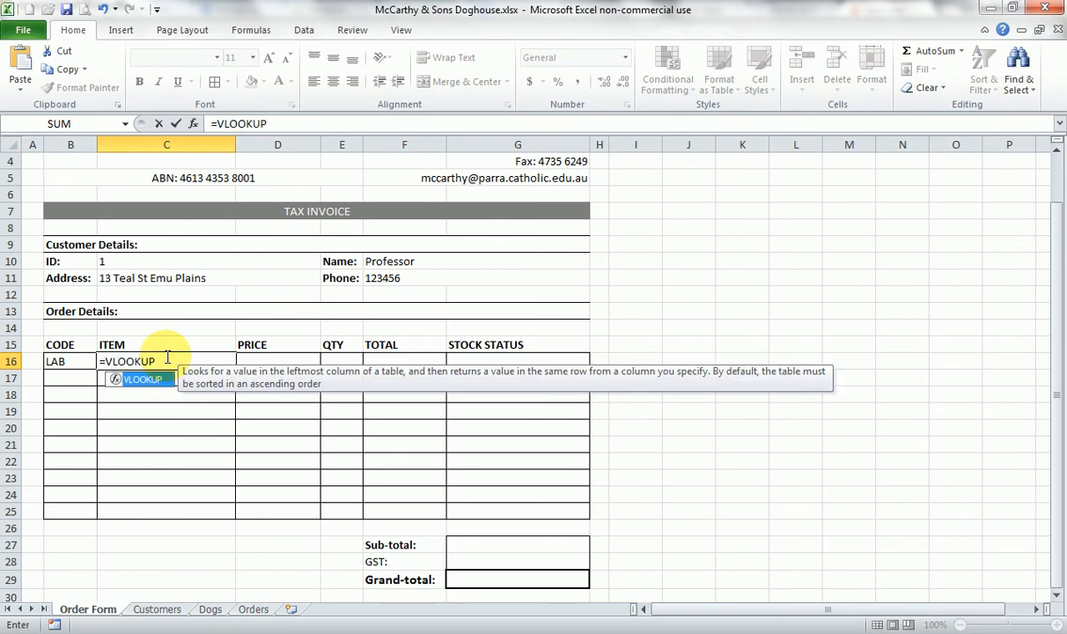
pyautogui.write('(')
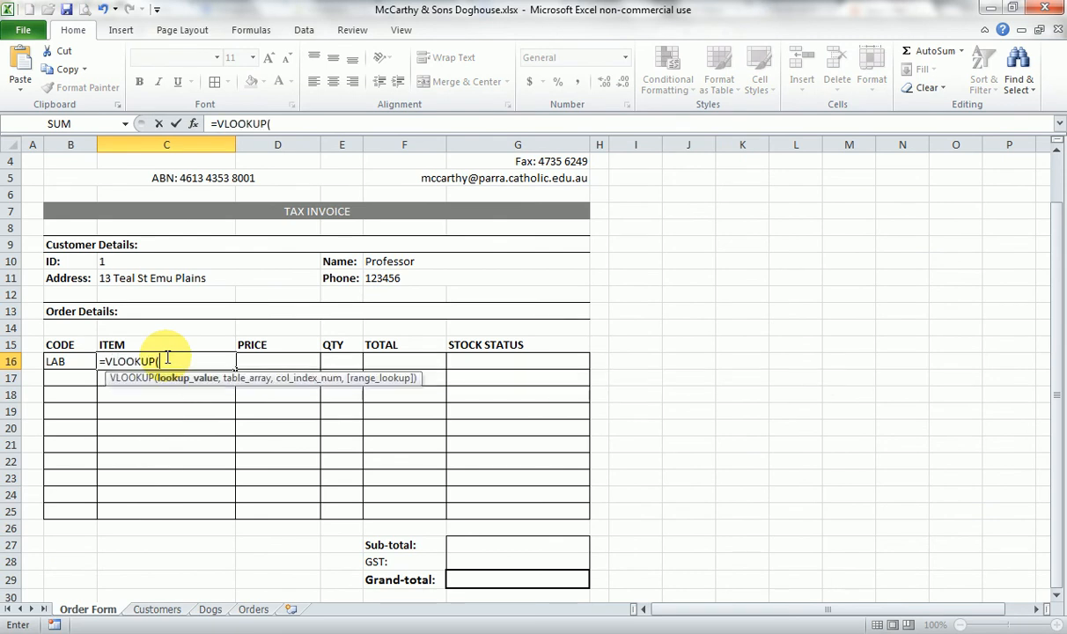
pyautogui.click(68, 361)
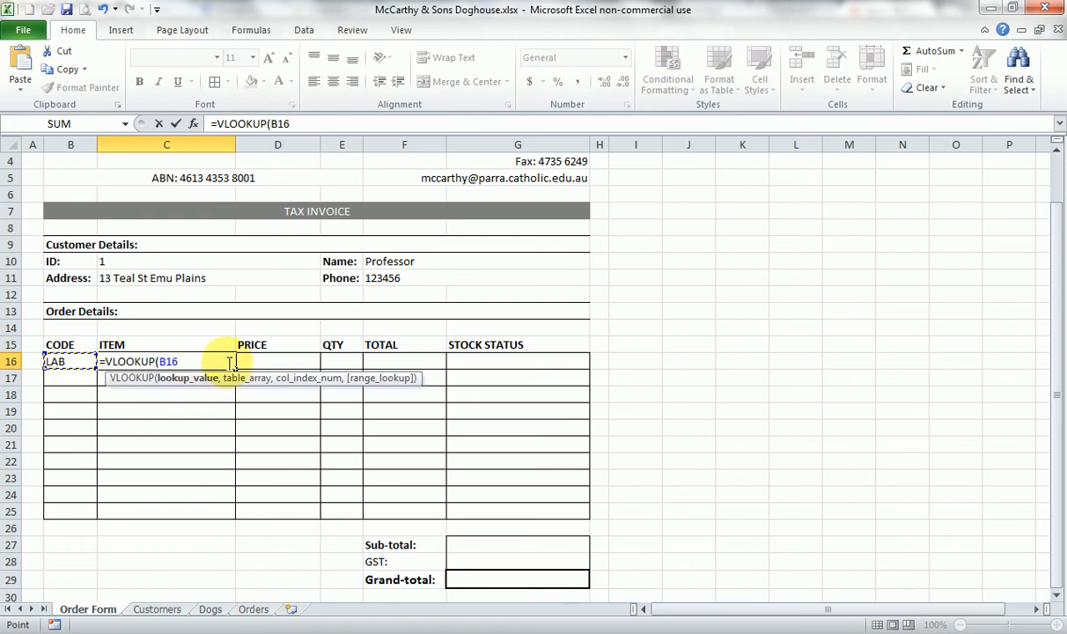
pyautogui.write(',dogs,')
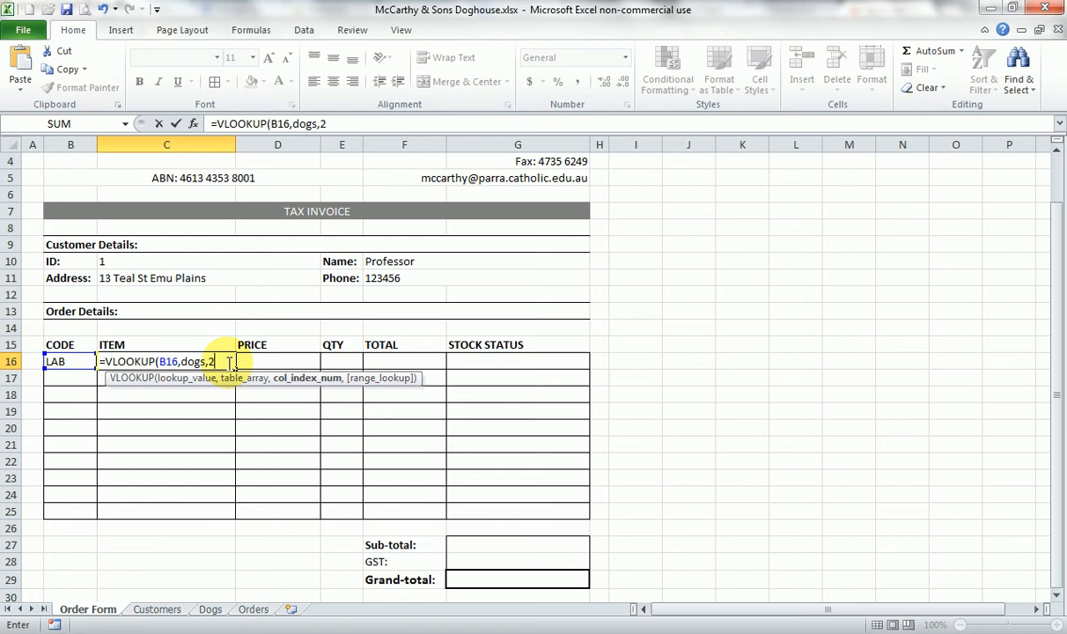
pyautogui.write('2,fals')
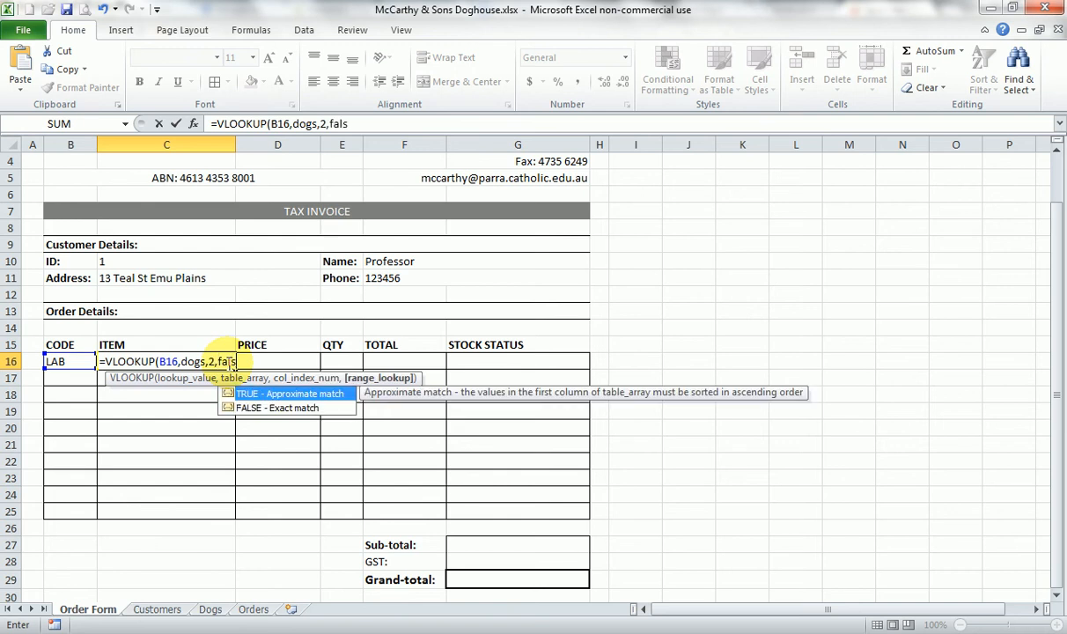
pyautogui.write('e)')
pyautogui.press('Return')
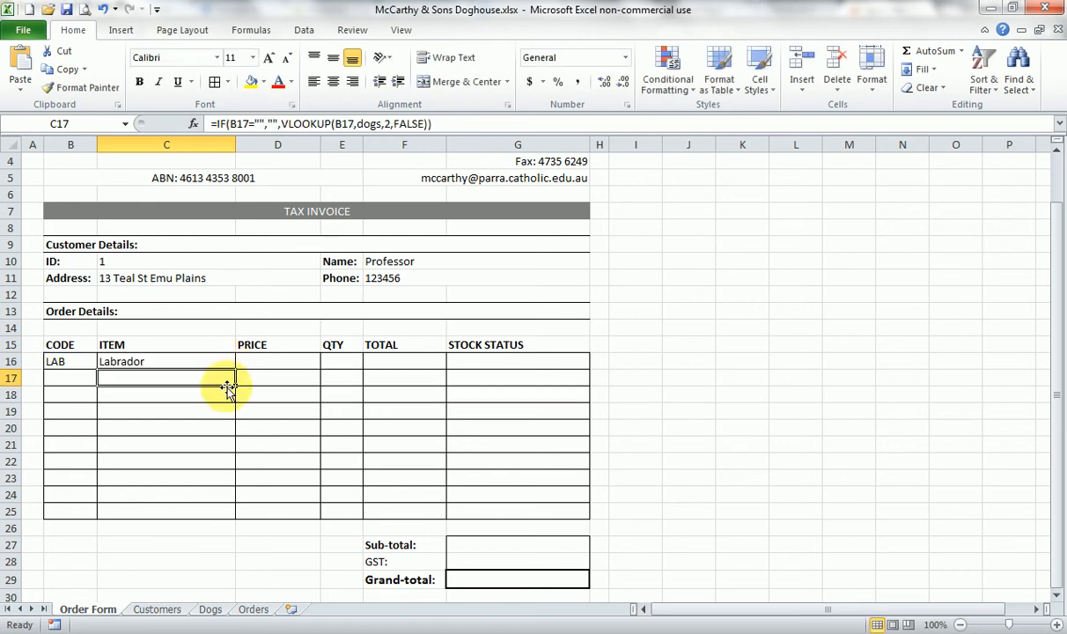
# - Enter =VLOOKUP(B16,dogs,3,false) in the first PRICE cell D16 to look up the dog's price
pyautogui.click(256, 362)
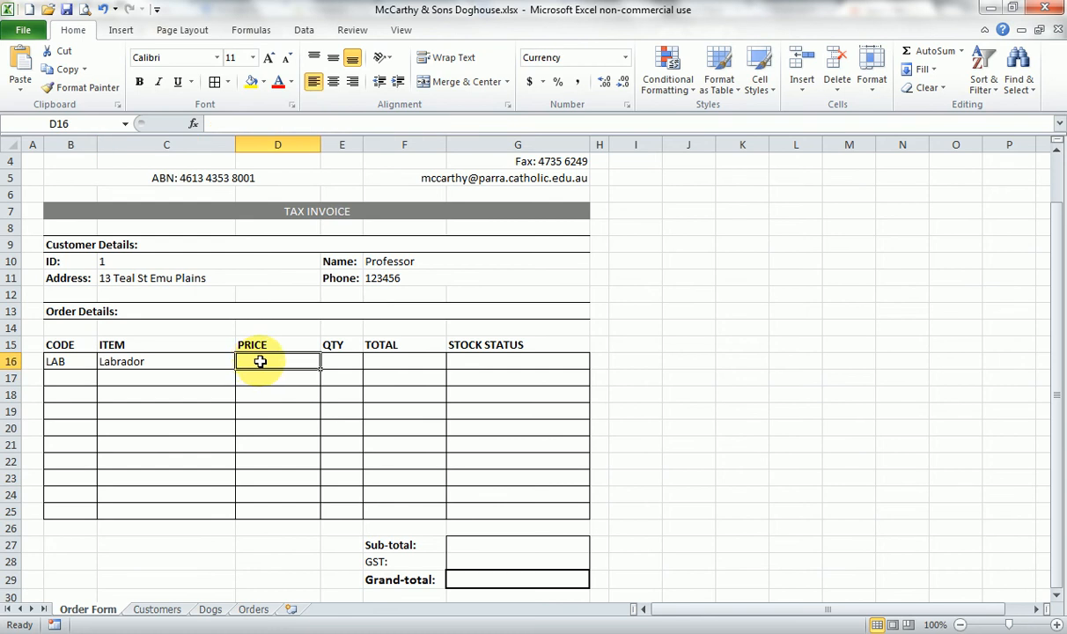
pyautogui.write('=VL')
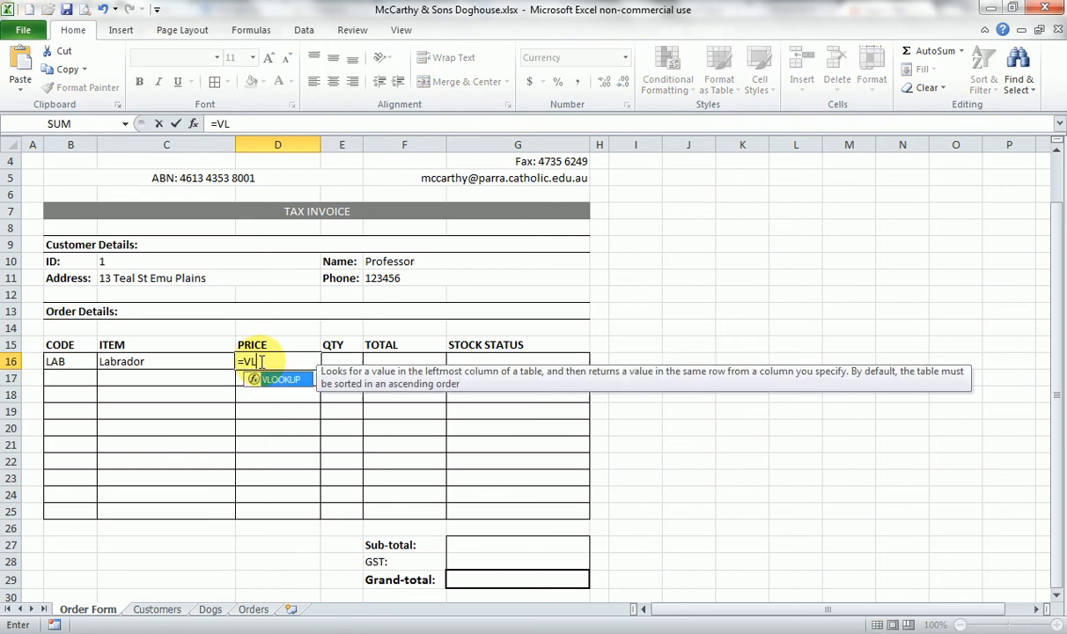
pyautogui.write('OOKUP(')
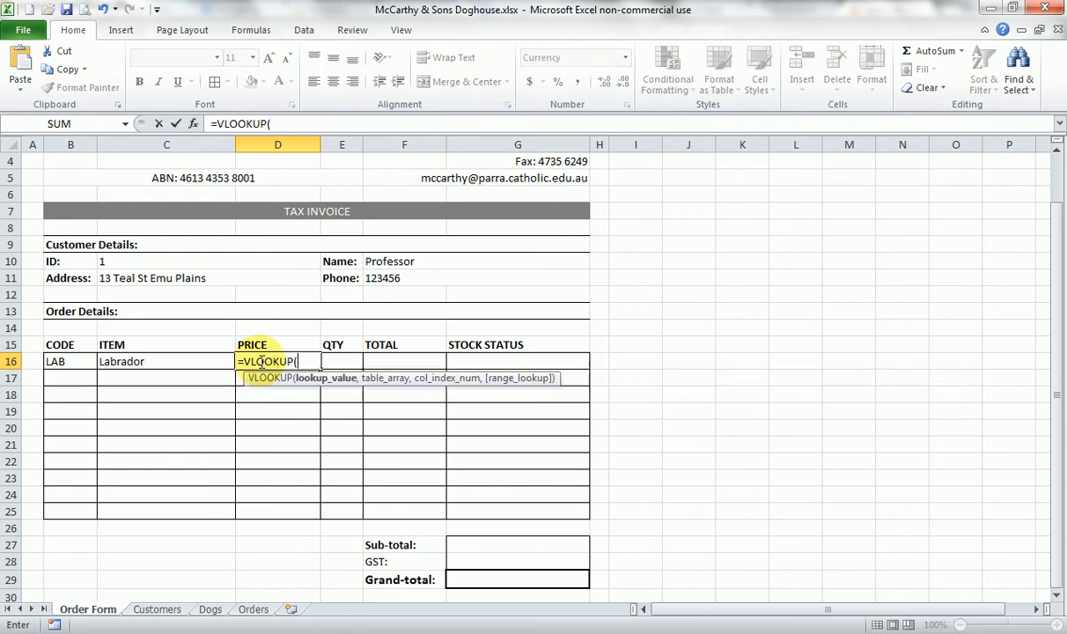
pyautogui.click(88, 361)
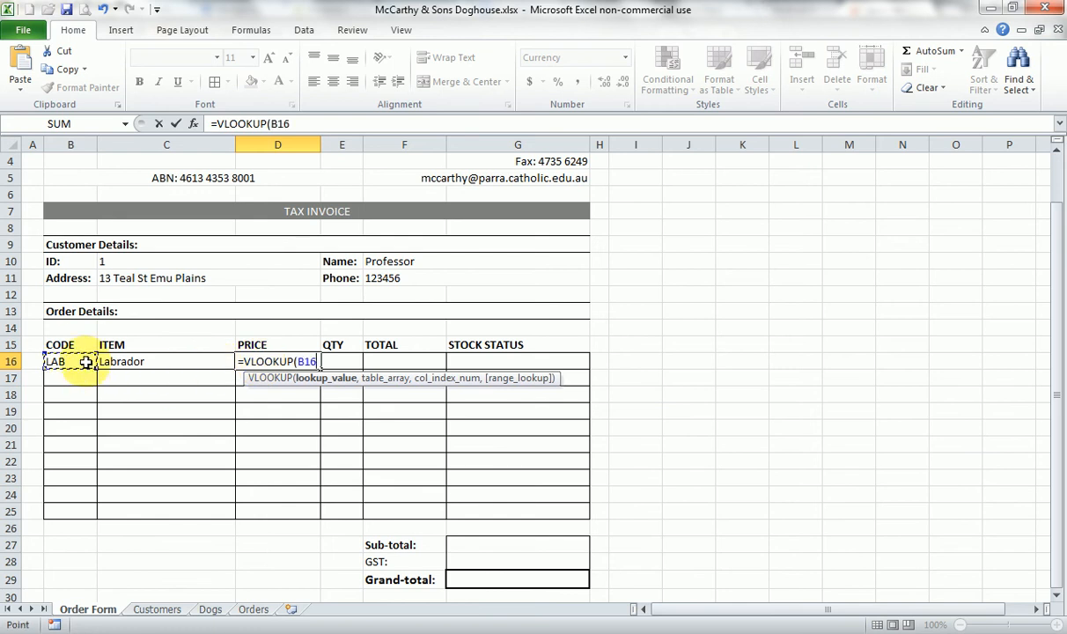
pyautogui.write(',d')
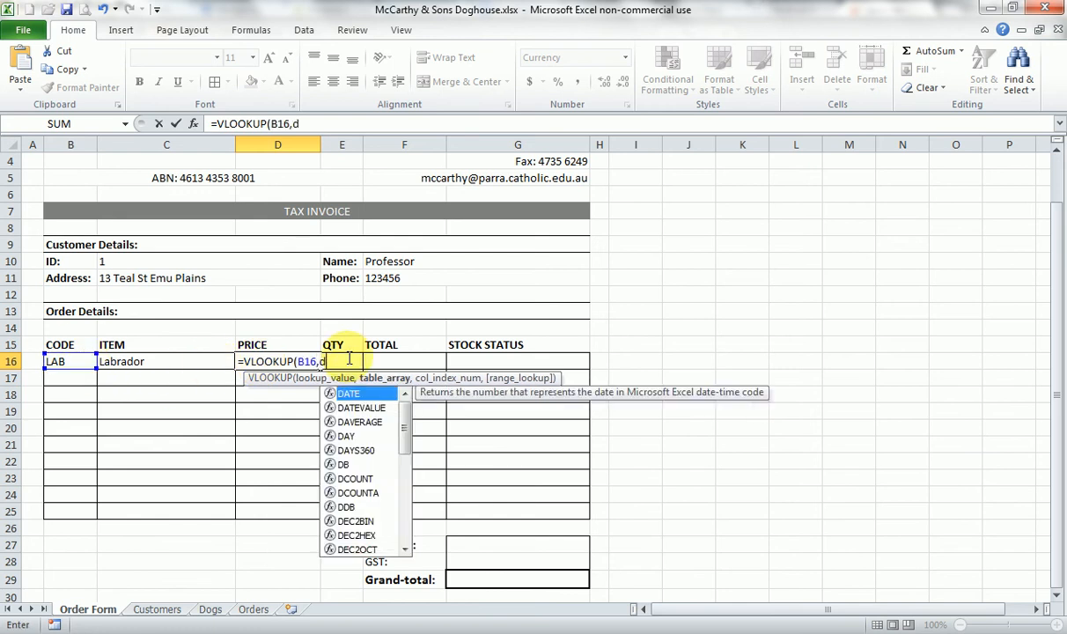
pyautogui.write('ogs,')
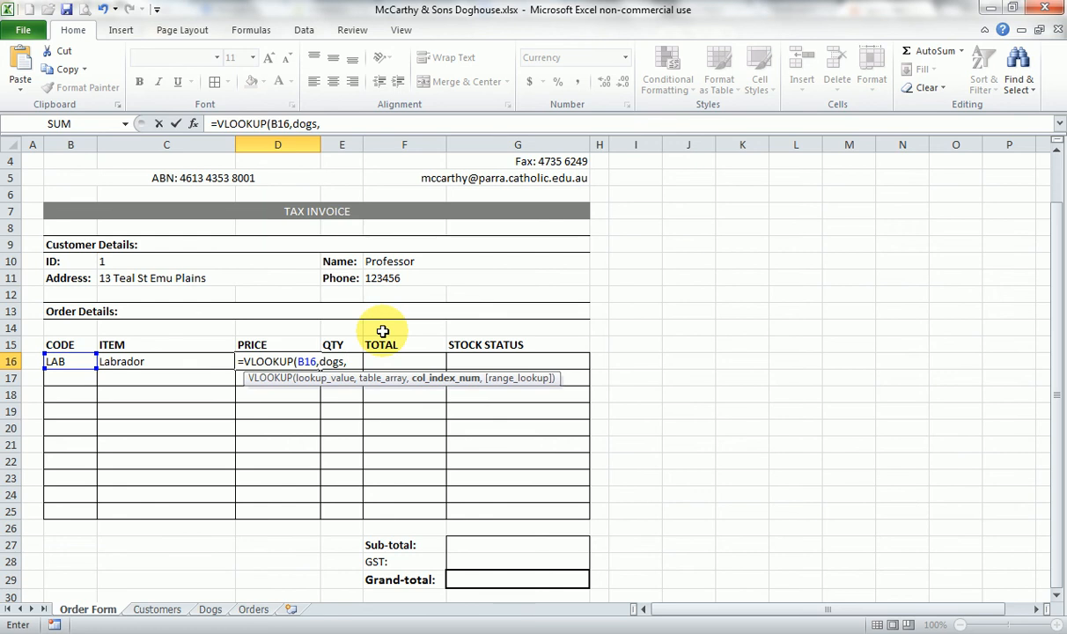
pyautogui.write('3')
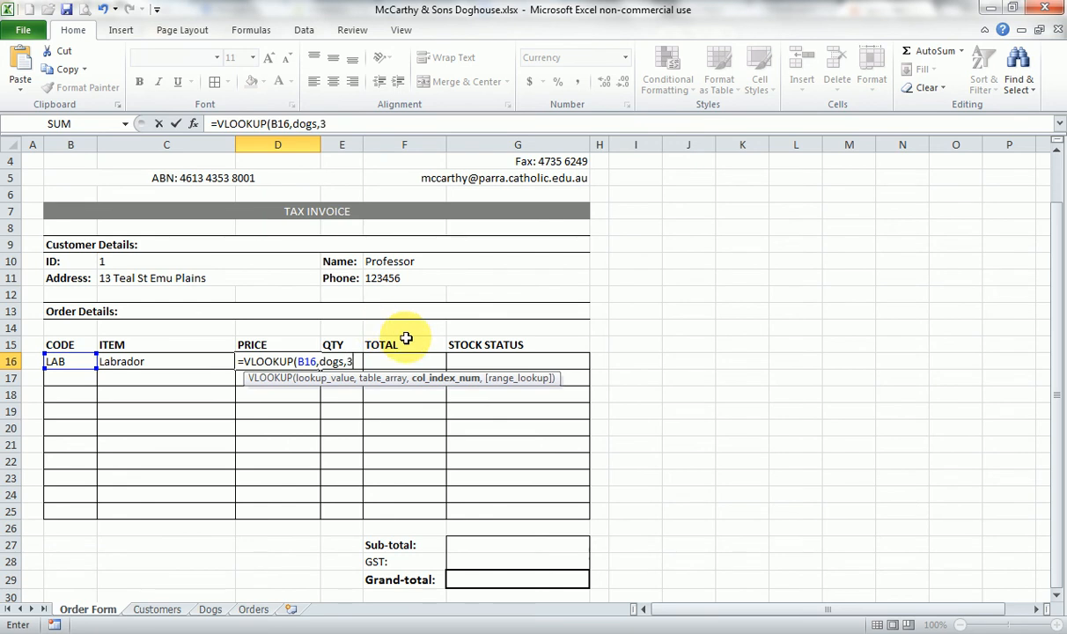
pyautogui.write(',false')
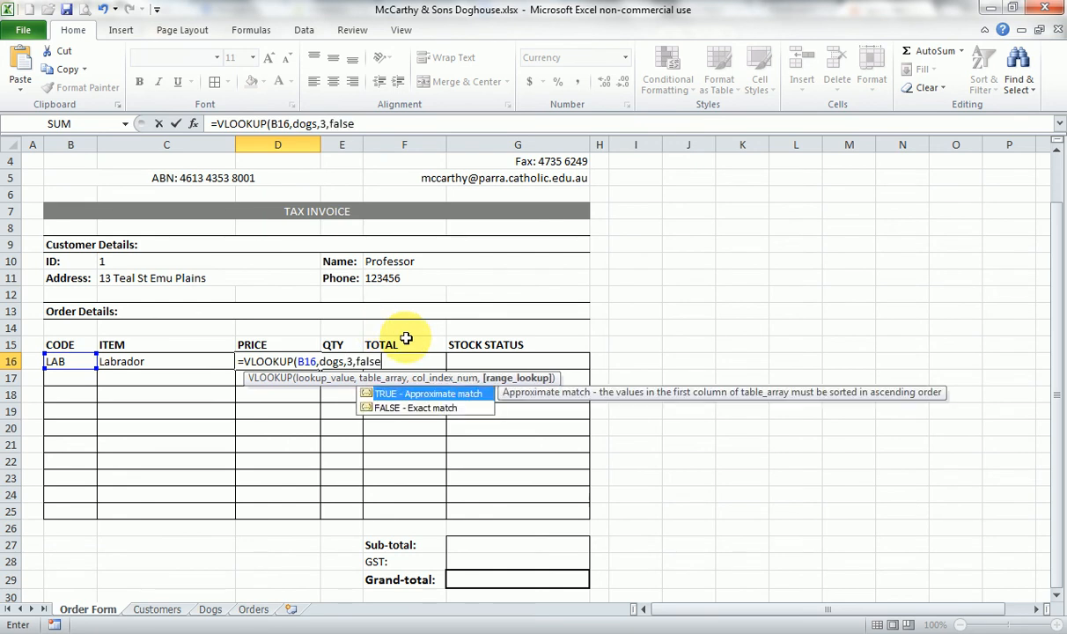
pyautogui.write(')')
pyautogui.press('Return')
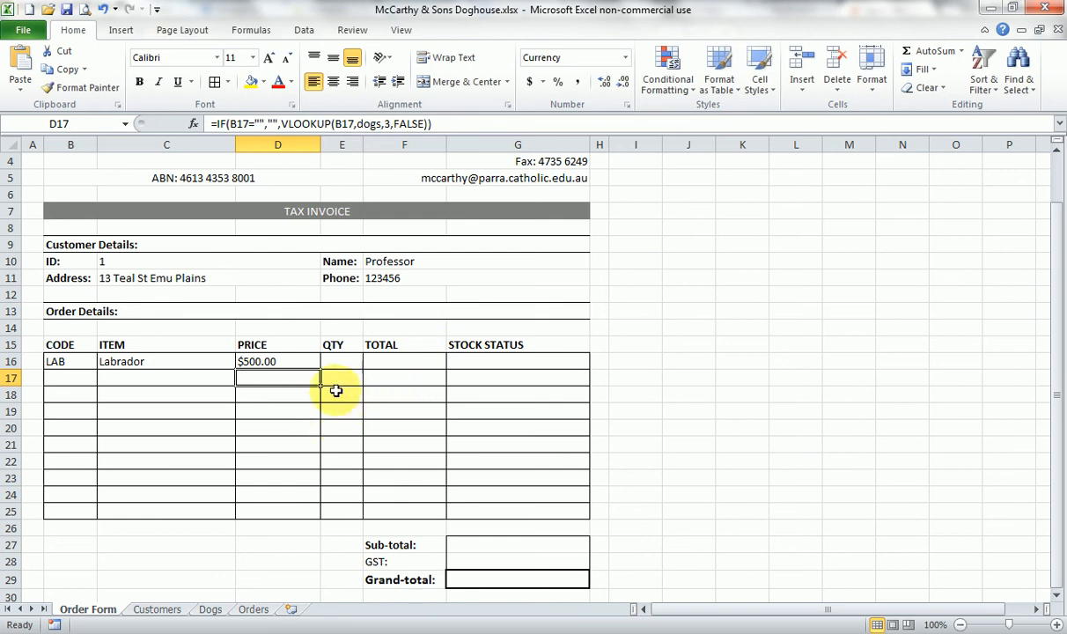
# - Enter a quantity of 2 in E16 and calculate the row's TOTAL in F16 with =D16*E16
pyautogui.click(105, 361)
pyautogui.click(346, 366)
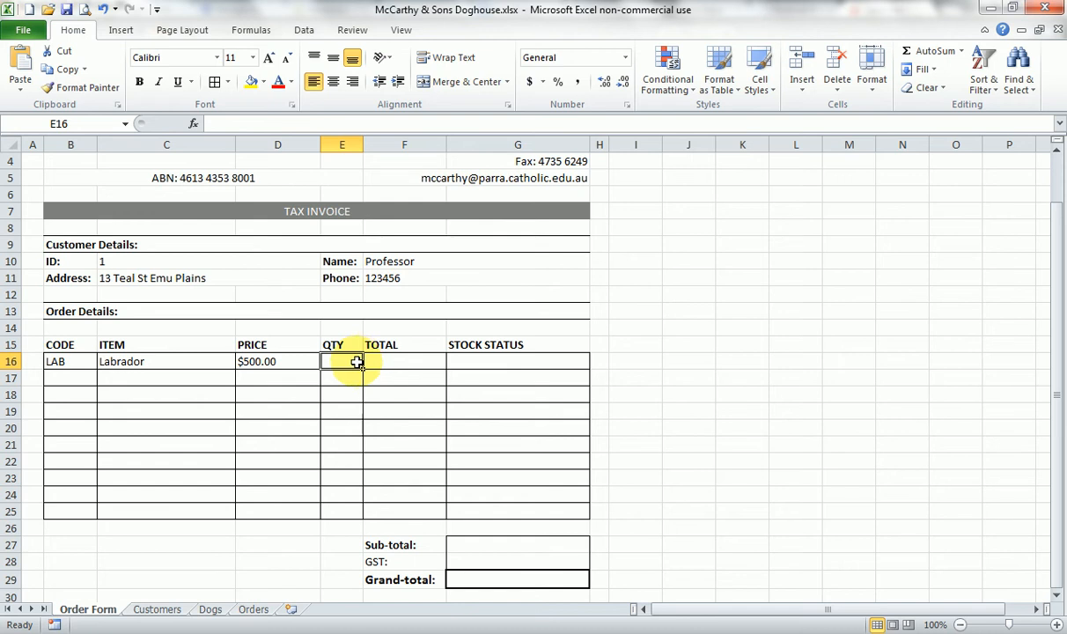
pyautogui.write('2')
pyautogui.click(383, 364)
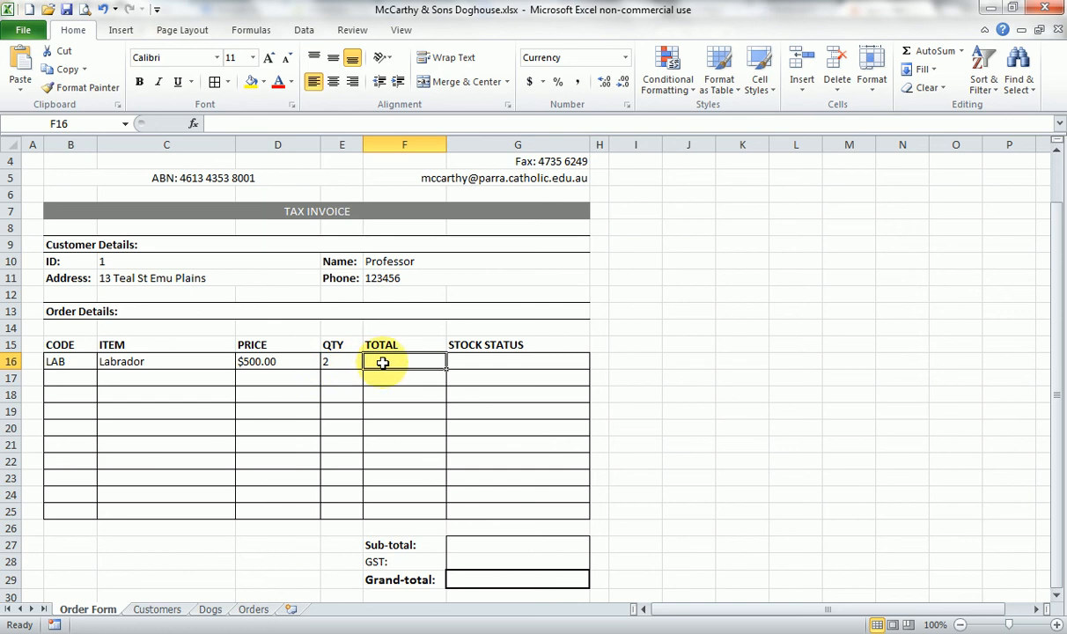
pyautogui.write('=')
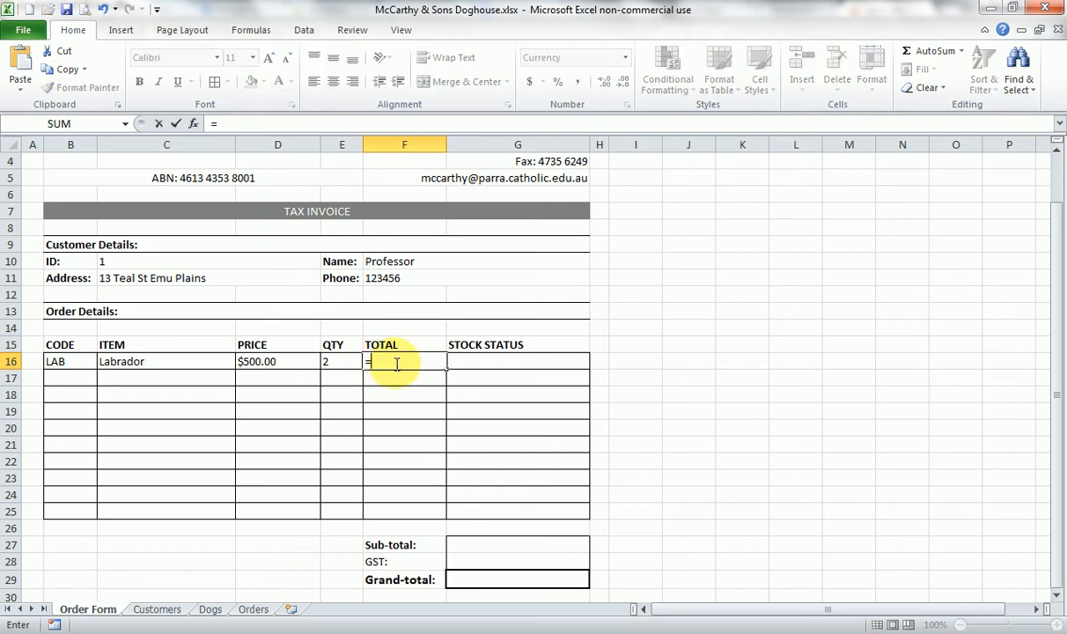
pyautogui.click(294, 364)
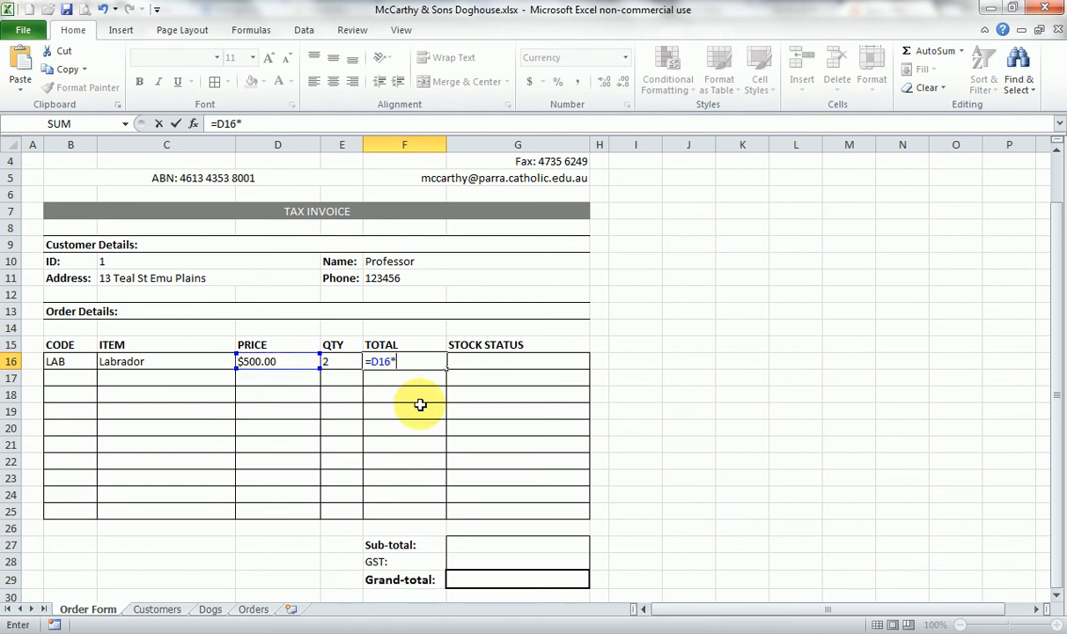
pyautogui.click(348, 363)
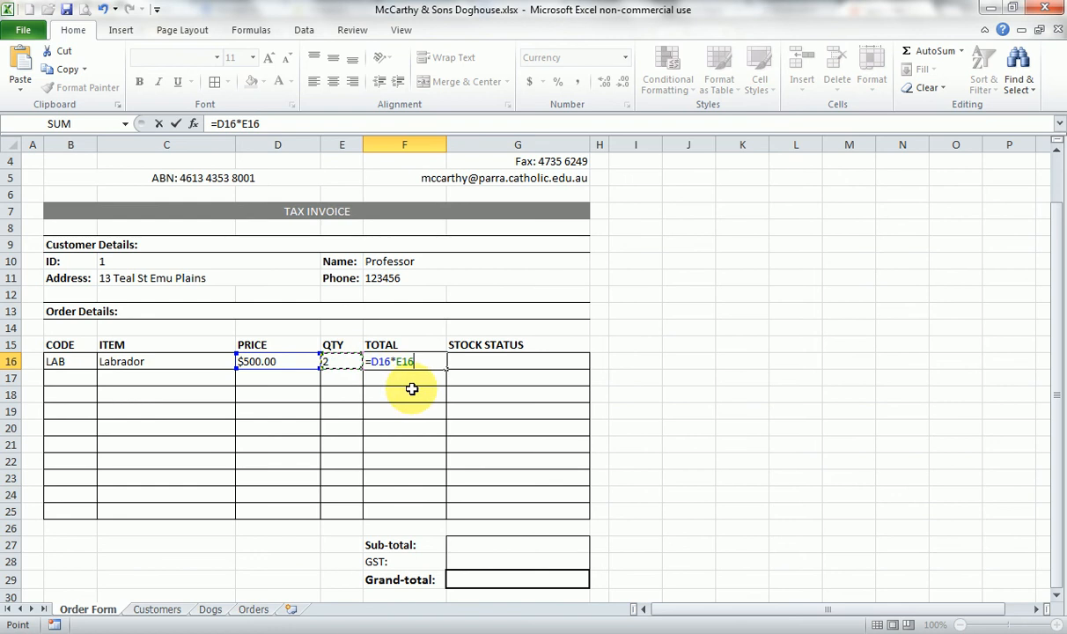
pyautogui.press('Return')
# - Test the first order row's formulas by changing the quantity in E16 to 5 and the dog code in B16 to IRS
pyautogui.click(338, 363)
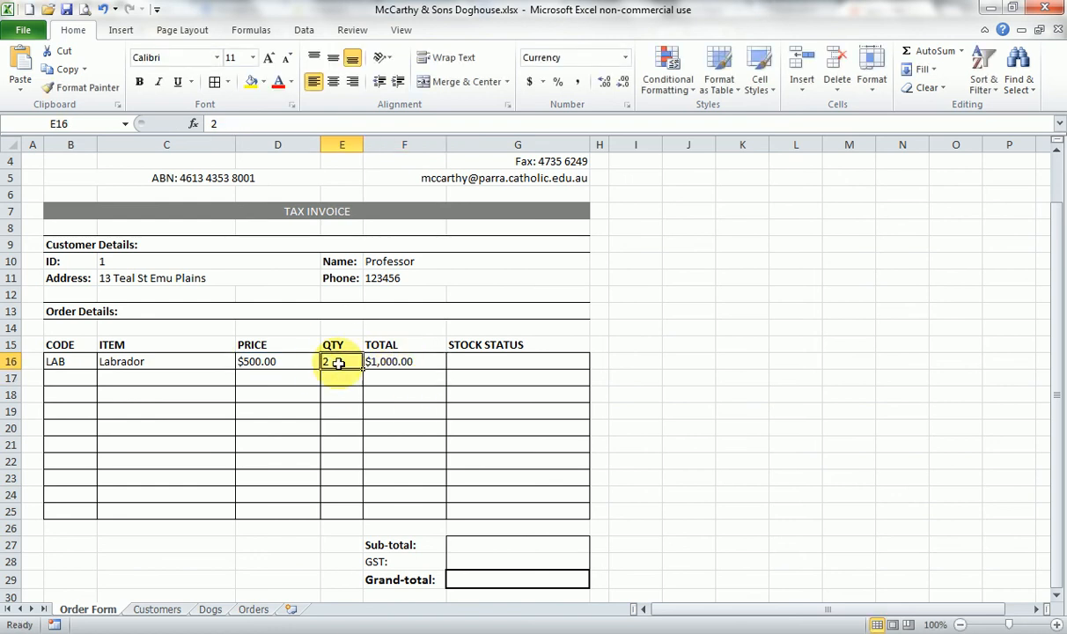
pyautogui.write('5')
pyautogui.press('Return')
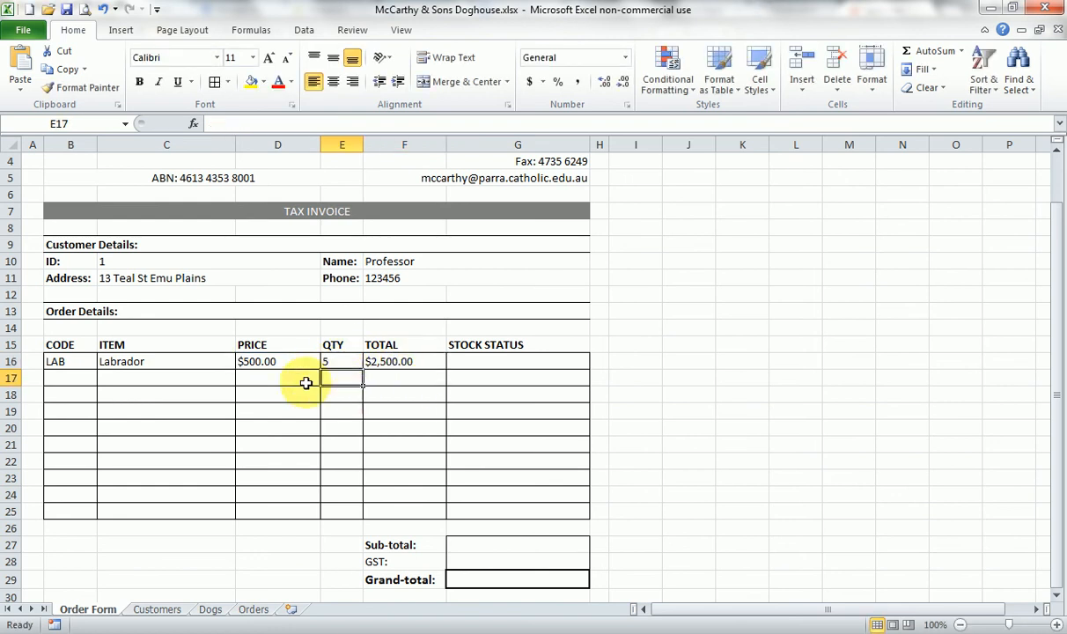
pyautogui.click(81, 362)
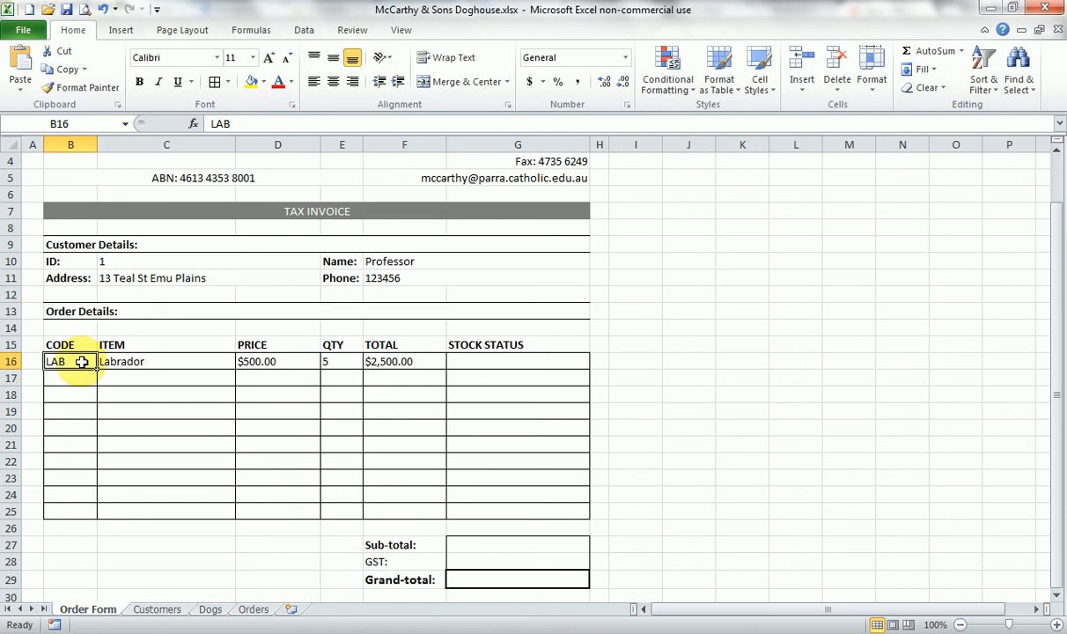
pyautogui.write('l')
pyautogui.write('RS')
pyautogui.press('Return')
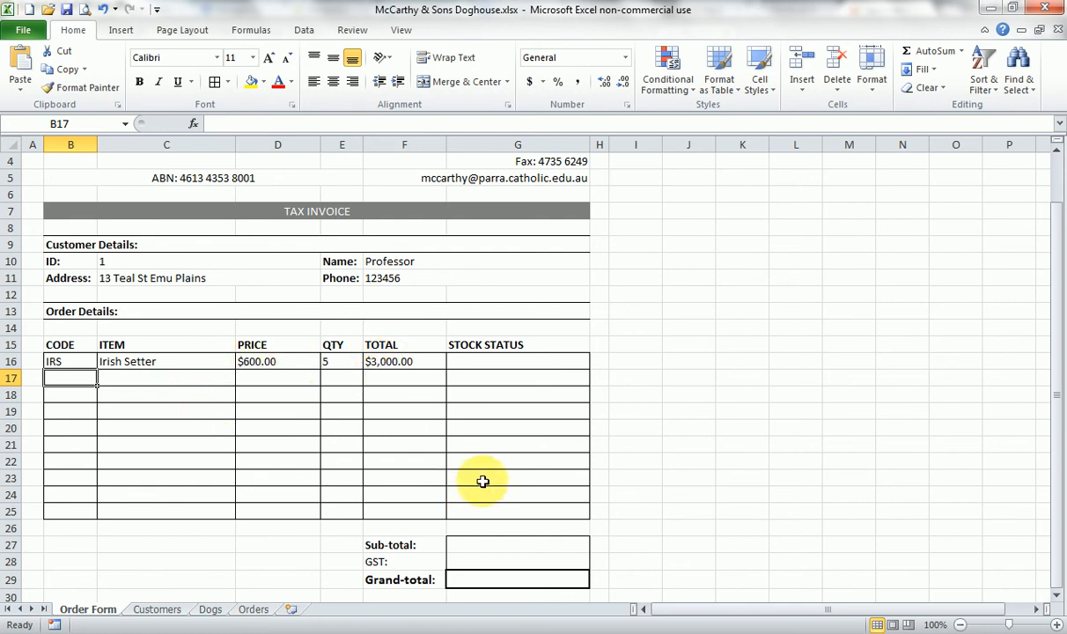
# - Enter =SUM(F16:F25) in the Sub-total cell G27 to add up the TOTAL column
pyautogui.click(465, 545)
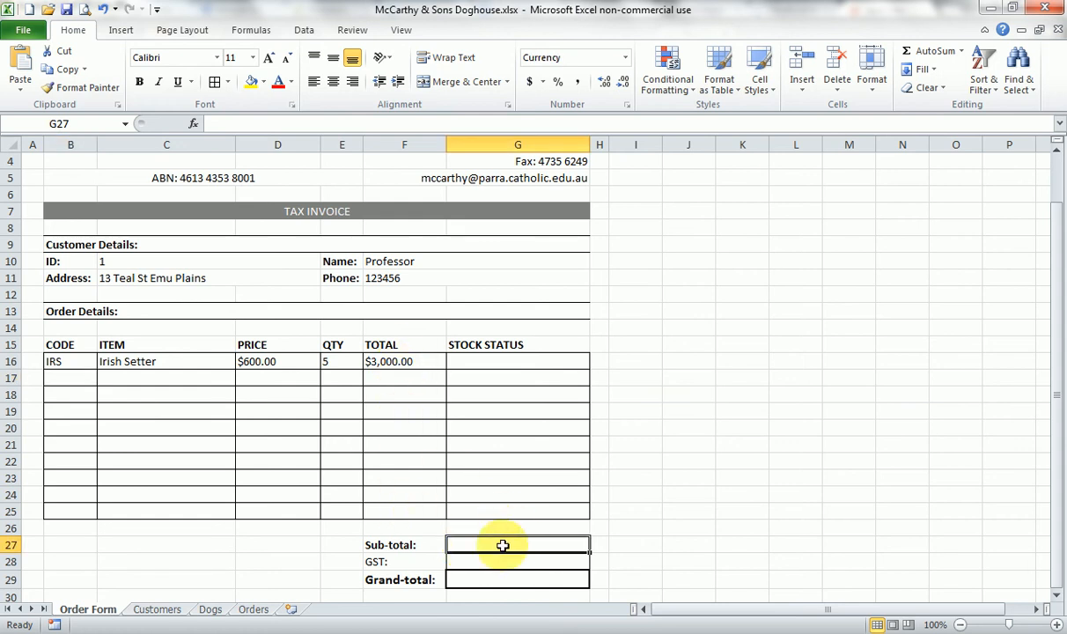
pyautogui.write('=')
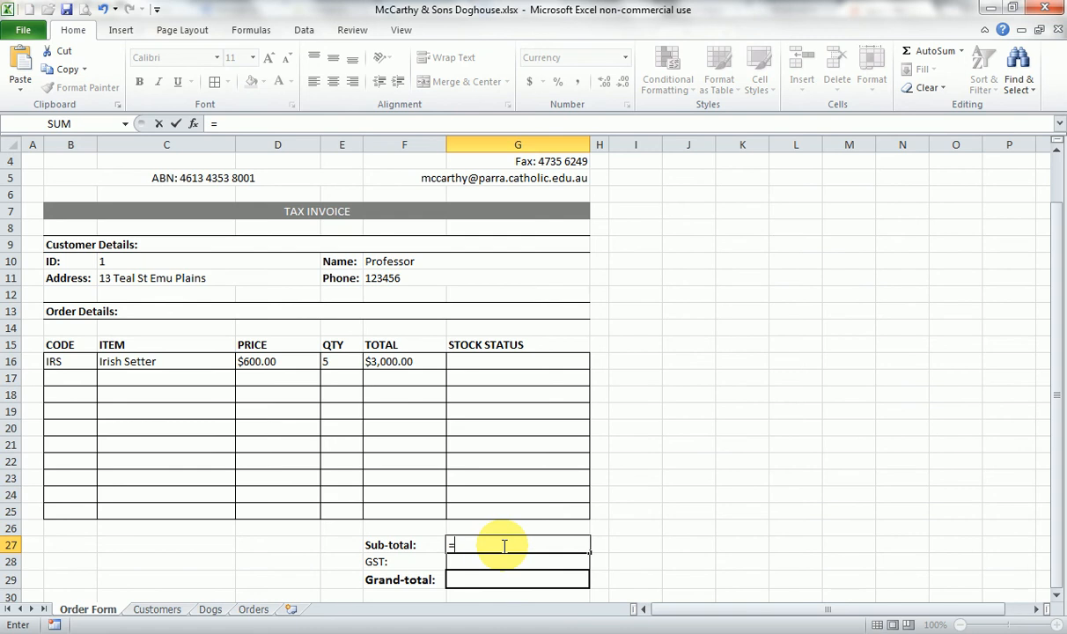
pyautogui.write('SUM(')
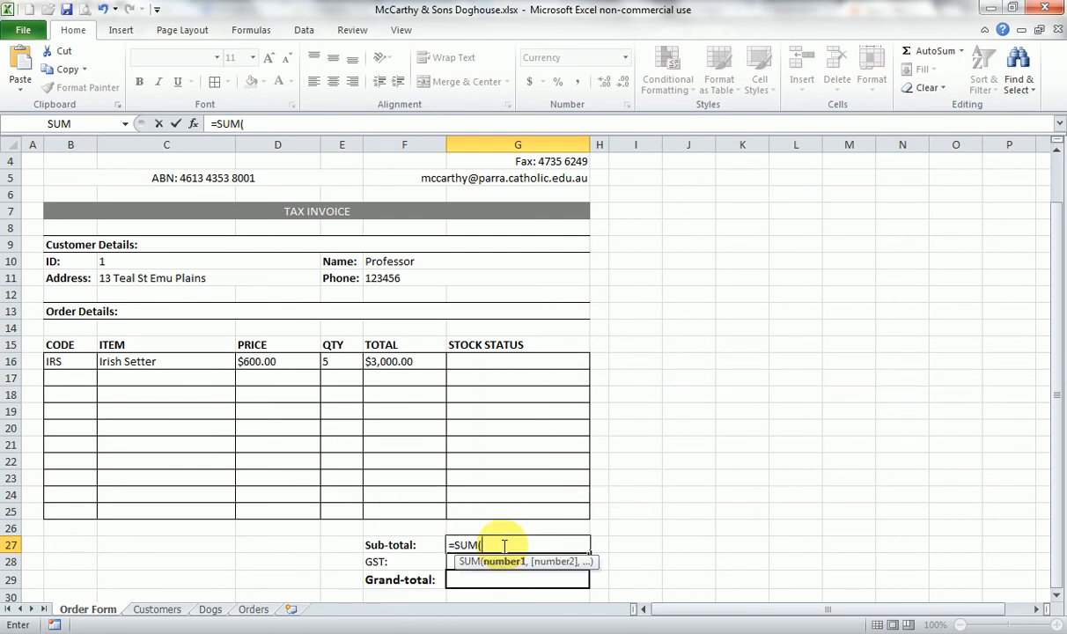
pyautogui.click(408, 361)
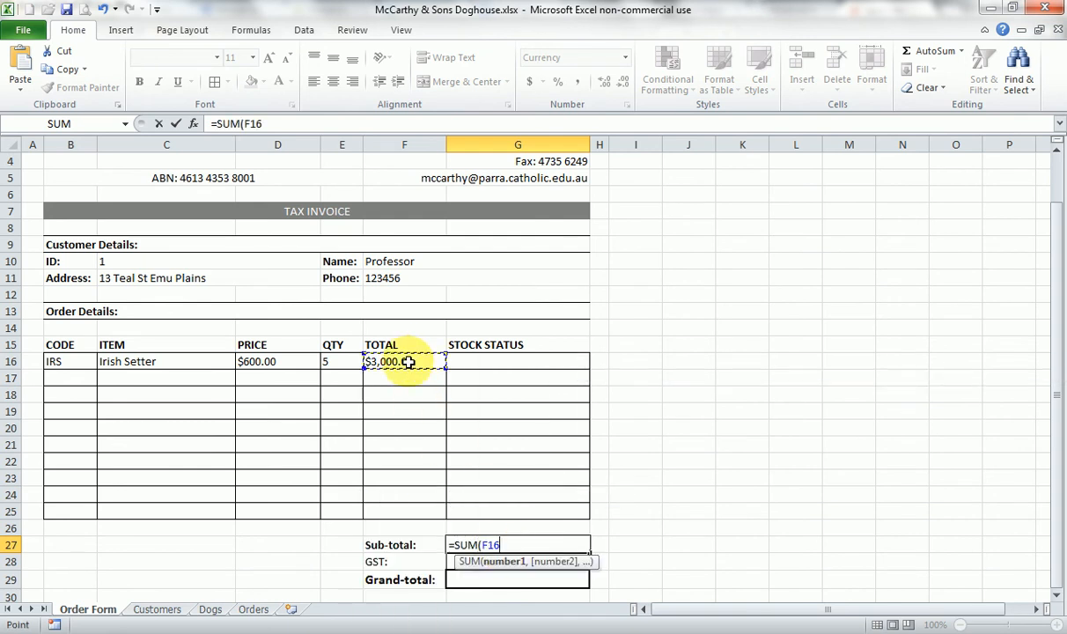
pyautogui.press('F8')
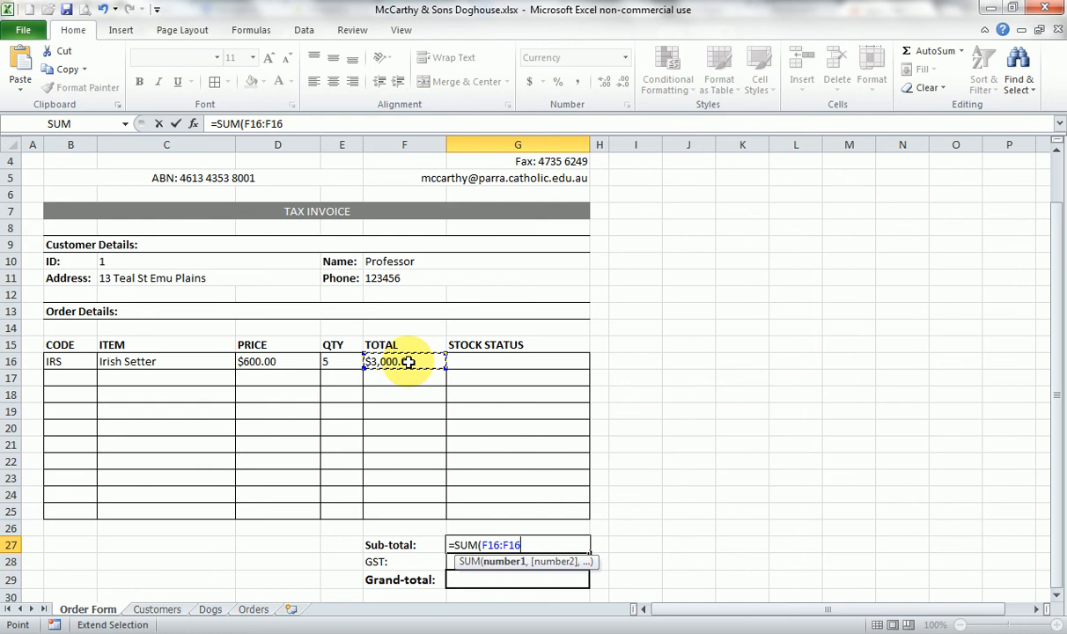
pyautogui.click(394, 507)
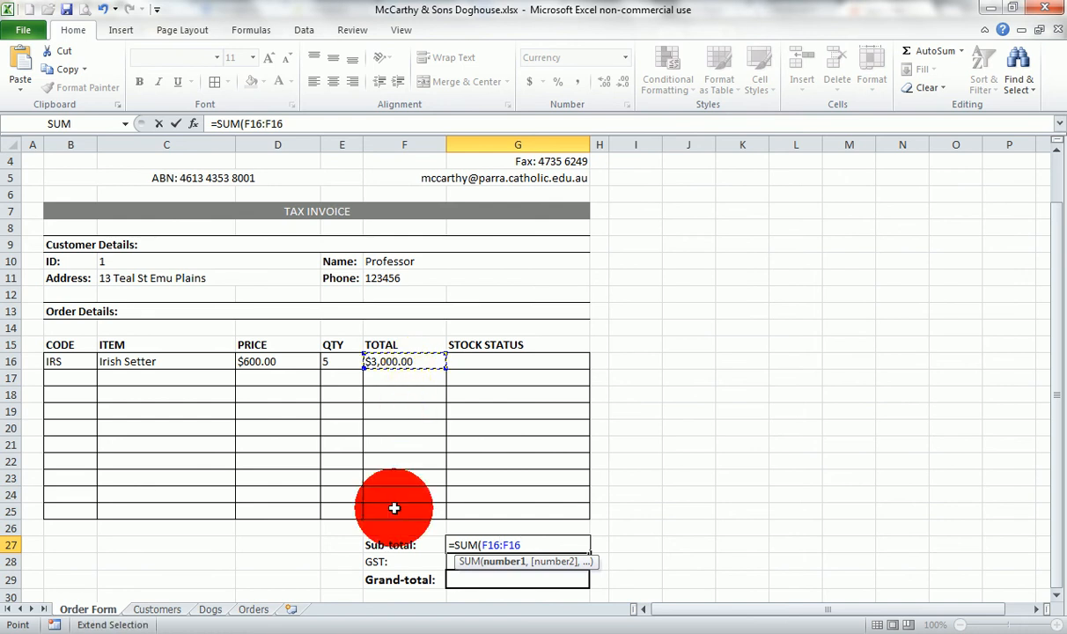
pyautogui.write(')')
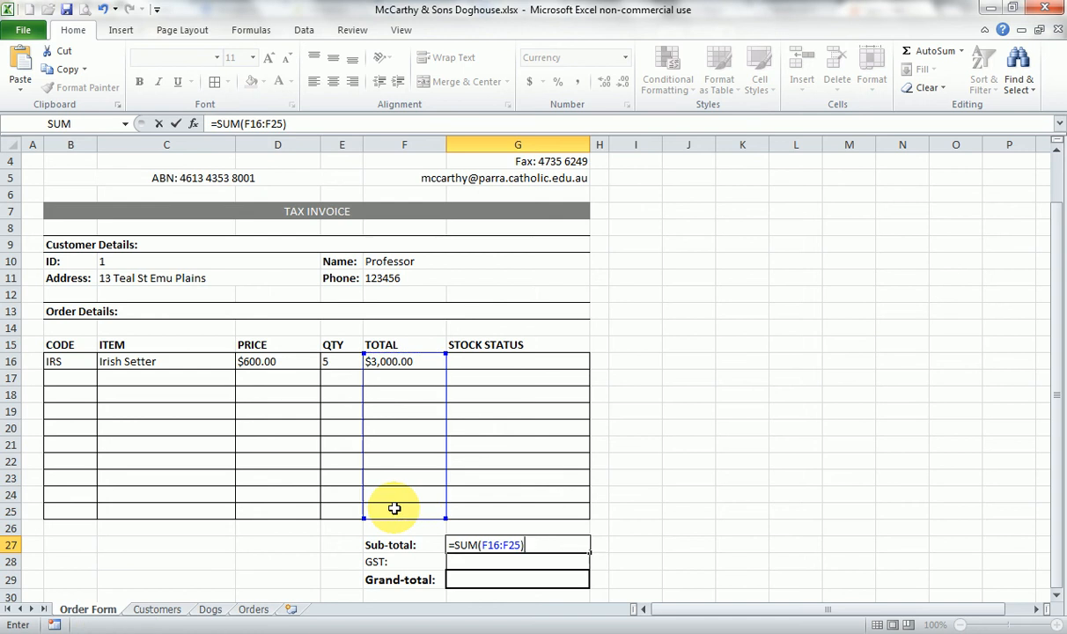
pyautogui.press('Return')
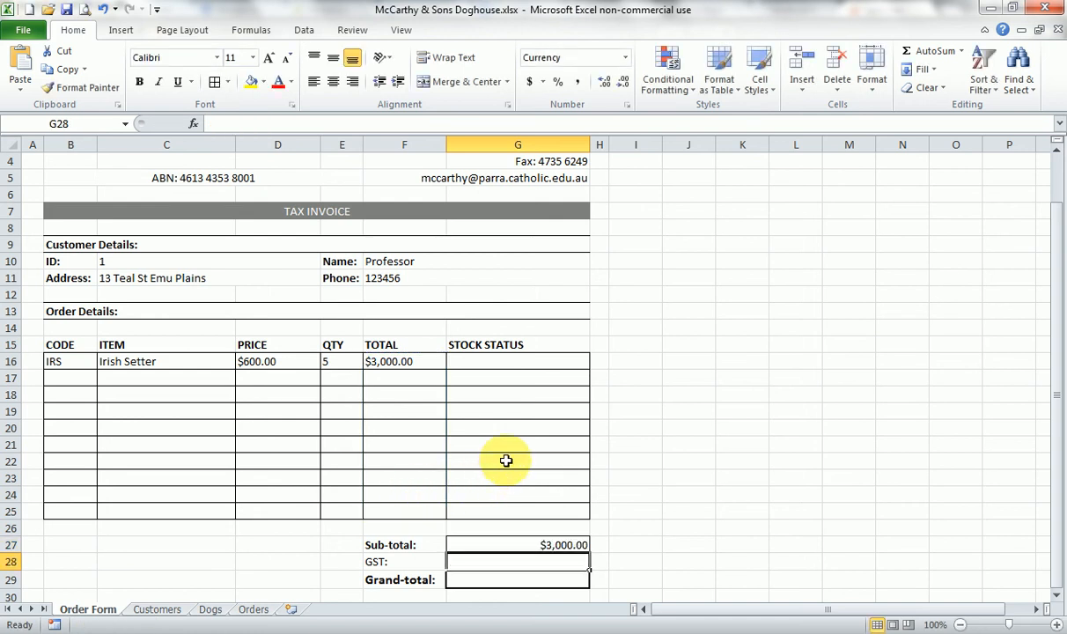
# - Test the sub-total by entering 4500 and then 0 in TOTAL cell F17, and clear that cell again
pyautogui.click(396, 378)
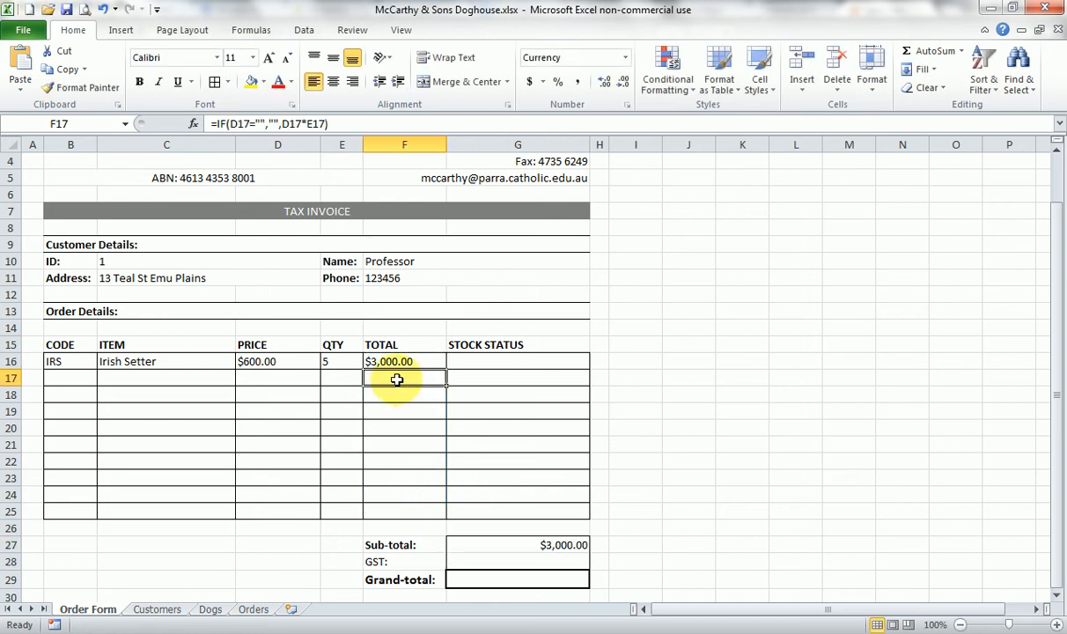
pyautogui.click(397, 395)
pyautogui.click(397, 411)
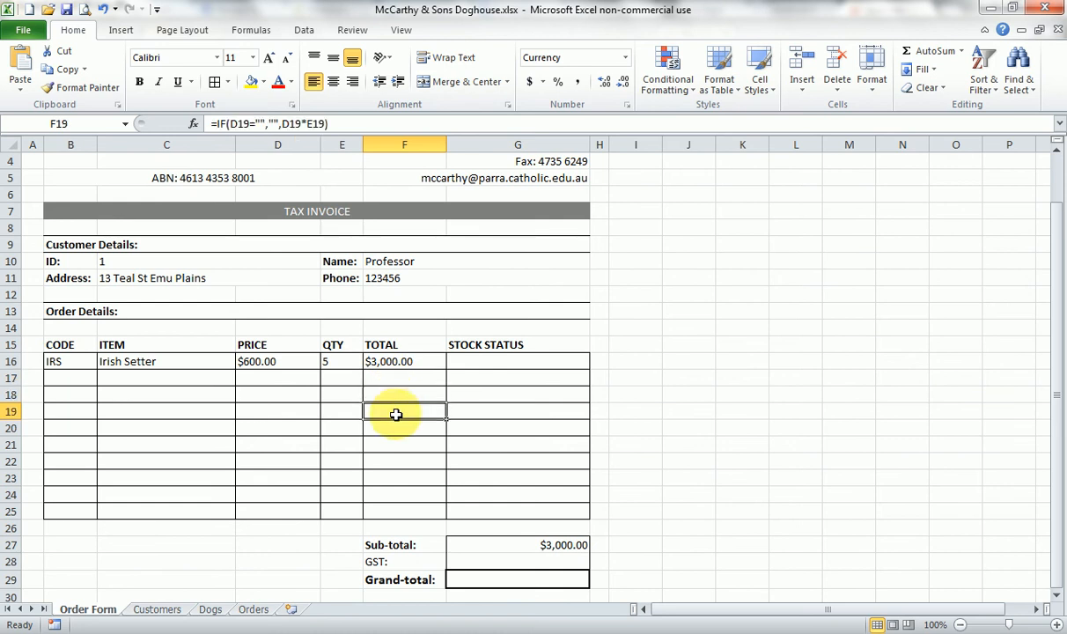
pyautogui.click(387, 381)
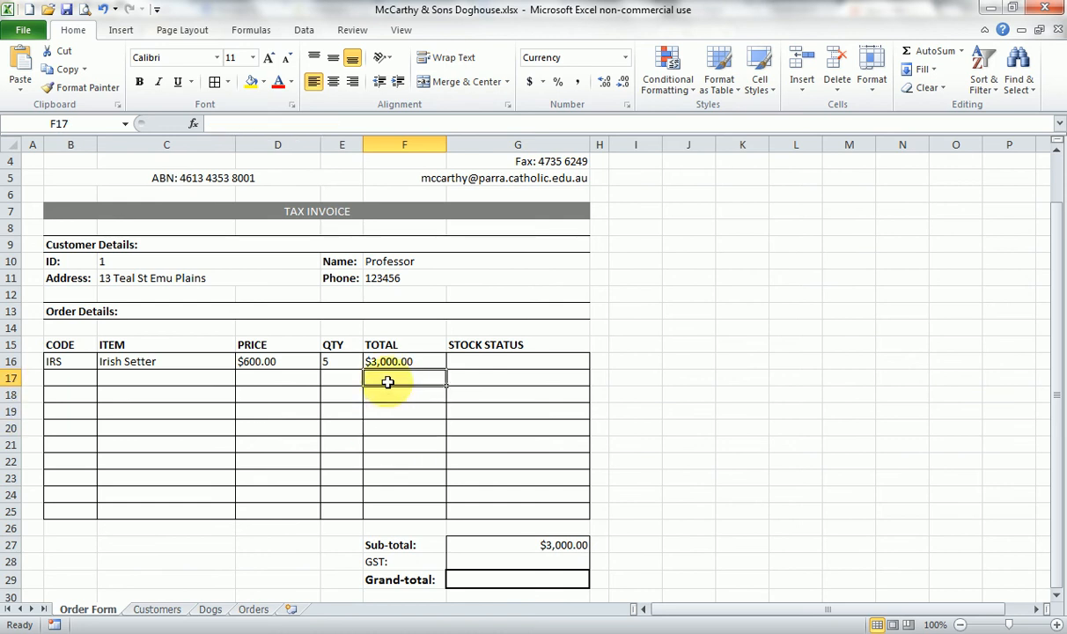
pyautogui.write('4500')
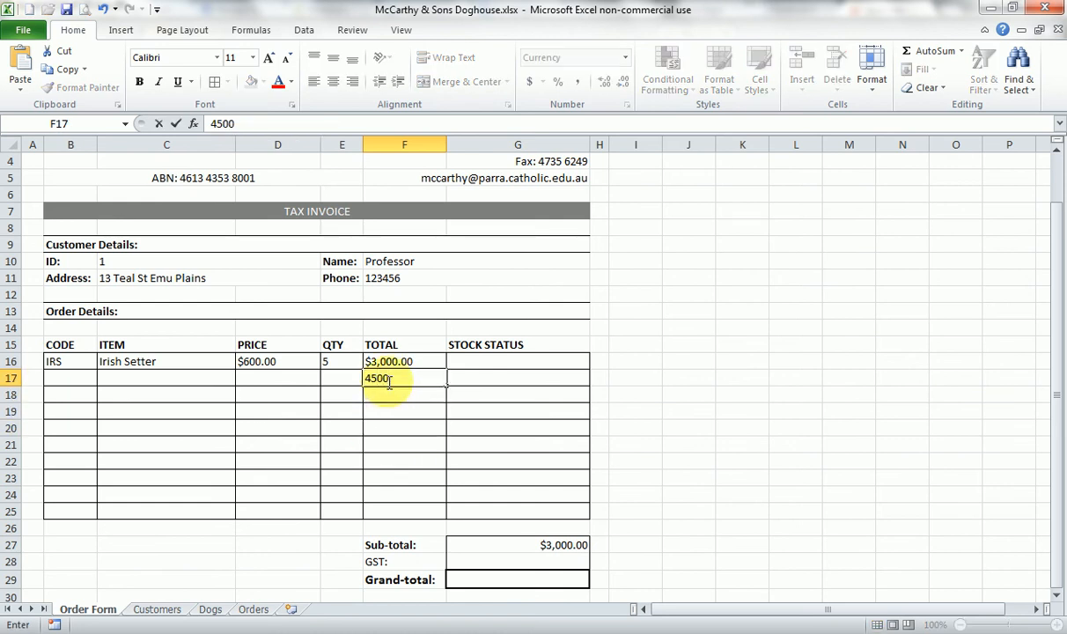
pyautogui.press('Return')
pyautogui.click(393, 378)
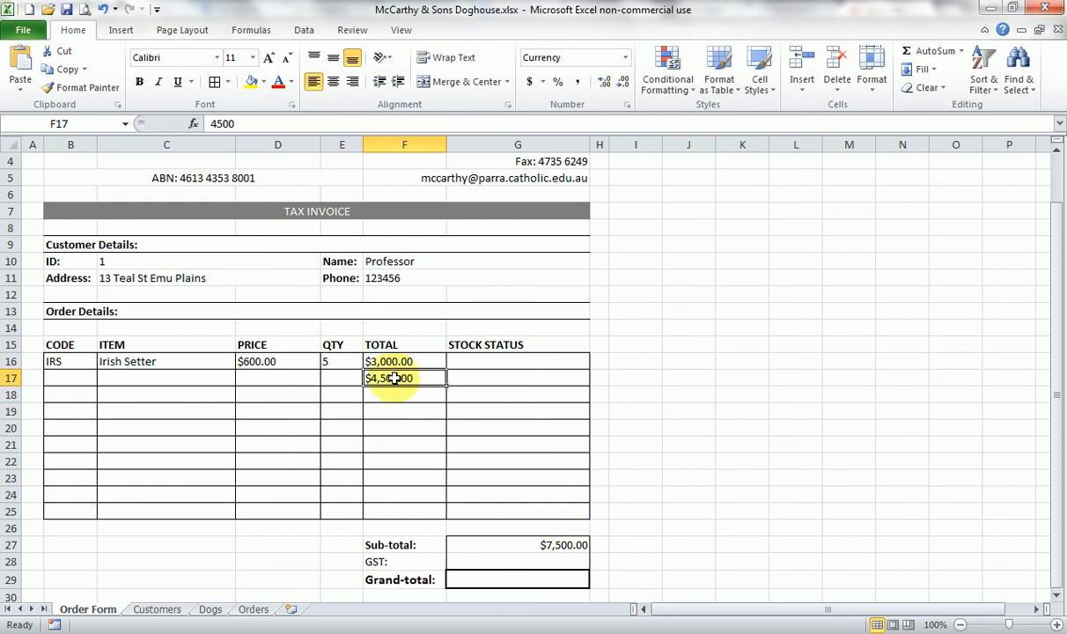
pyautogui.write('0')
pyautogui.press('Return')
pyautogui.click(386, 378)
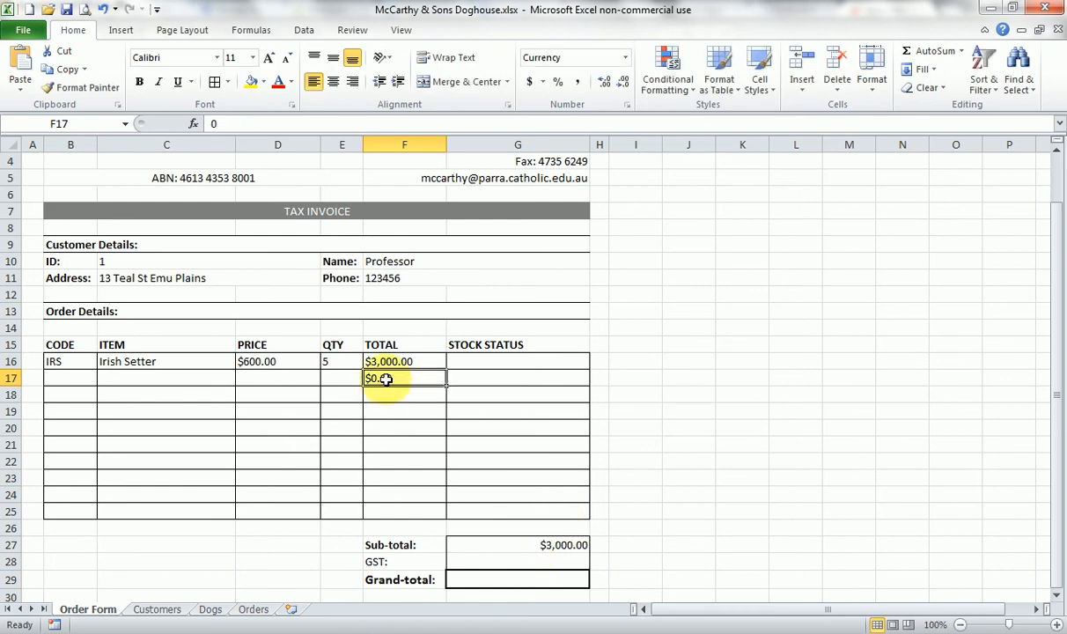
pyautogui.press('Delete')
pyautogui.press('Return')
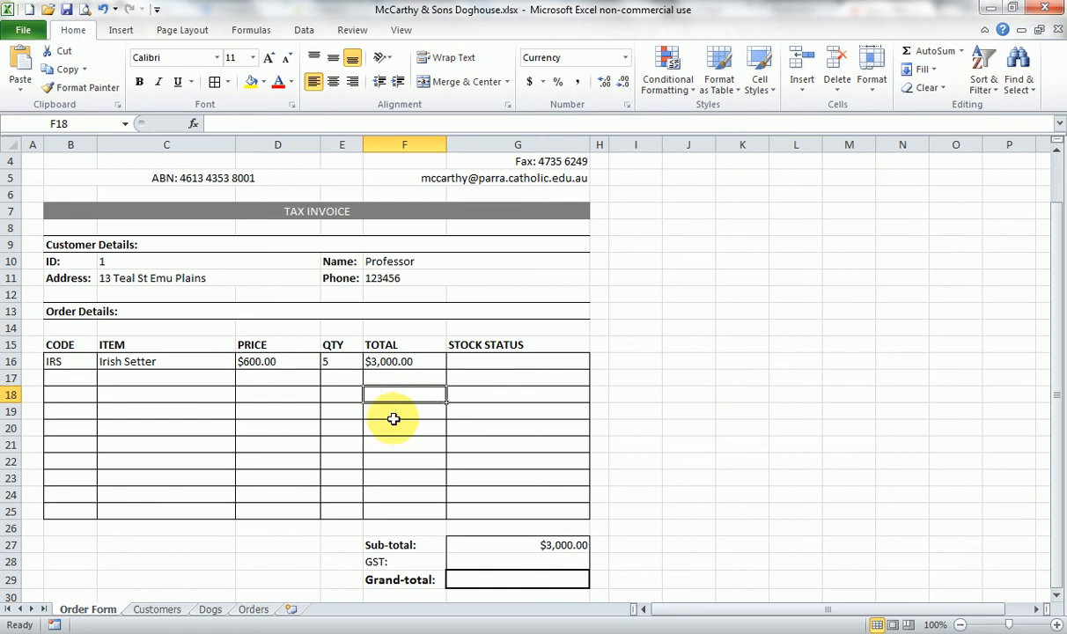
# - Inspect the remaining TOTAL cells from F19 down to F25 for existing formulas
pyautogui.click(398, 409)
pyautogui.click(388, 443)
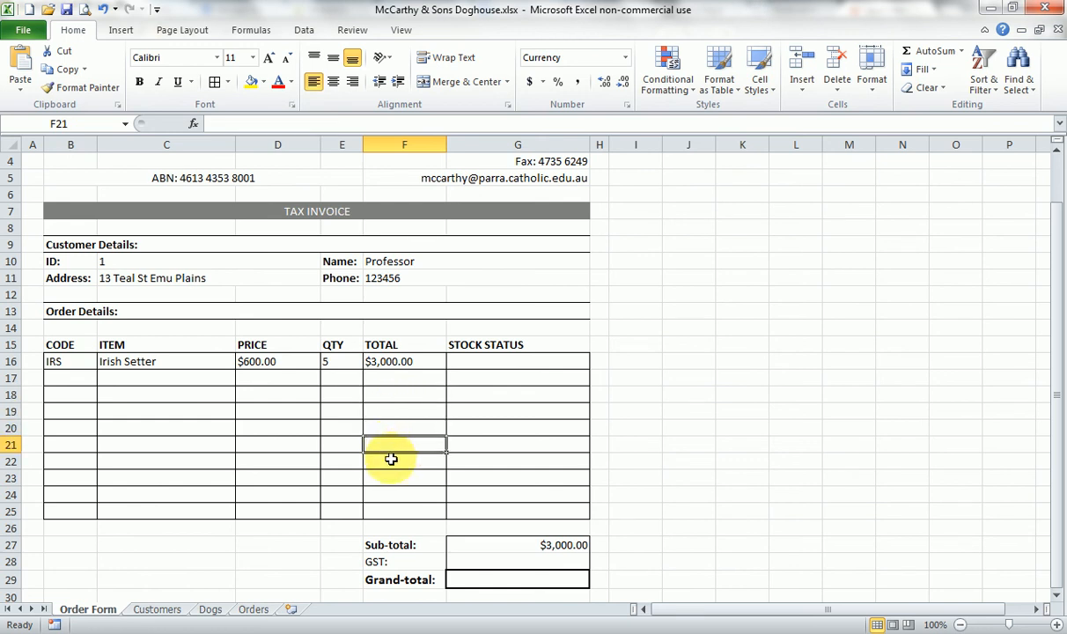
pyautogui.click(394, 460)
pyautogui.click(394, 477)
pyautogui.click(396, 495)
pyautogui.click(397, 510)
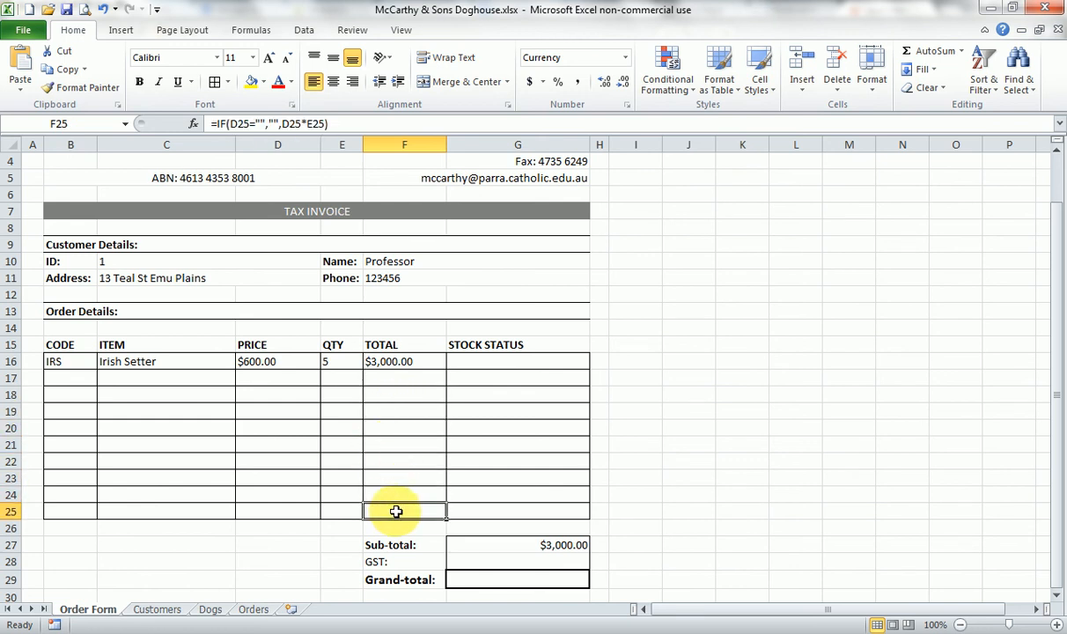
pyautogui.click(485, 467)
# - Calculate 10% GST on the sub-total by entering =0.1*G27 in the GST cell G28
pyautogui.click(547, 562)
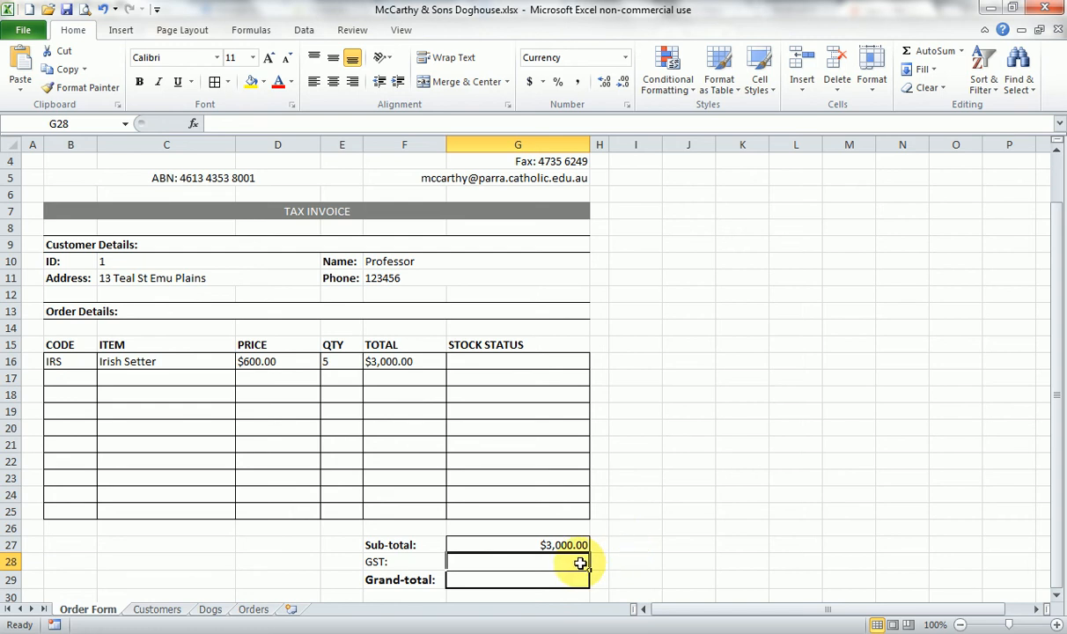
pyautogui.write('=0')
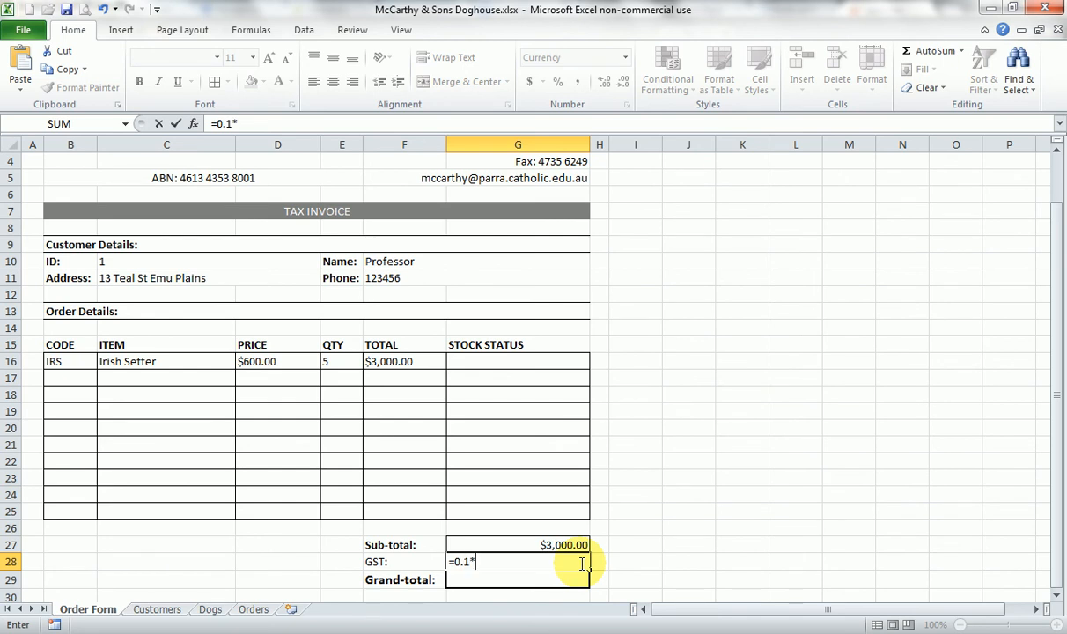
pyautogui.write('.1*')
pyautogui.click(562, 543)
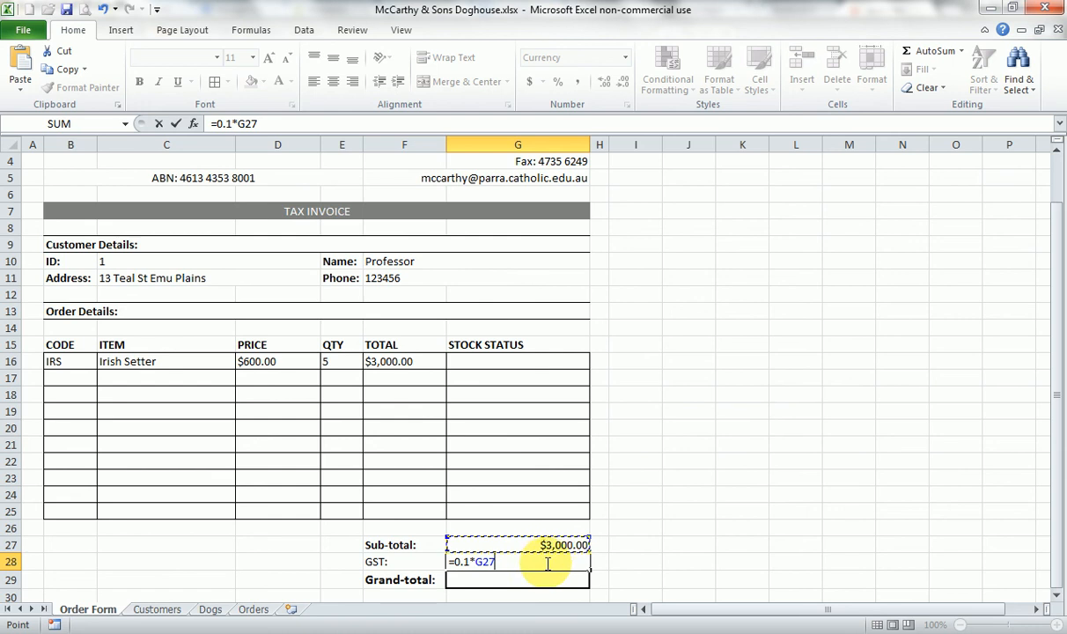
pyautogui.press('Return')
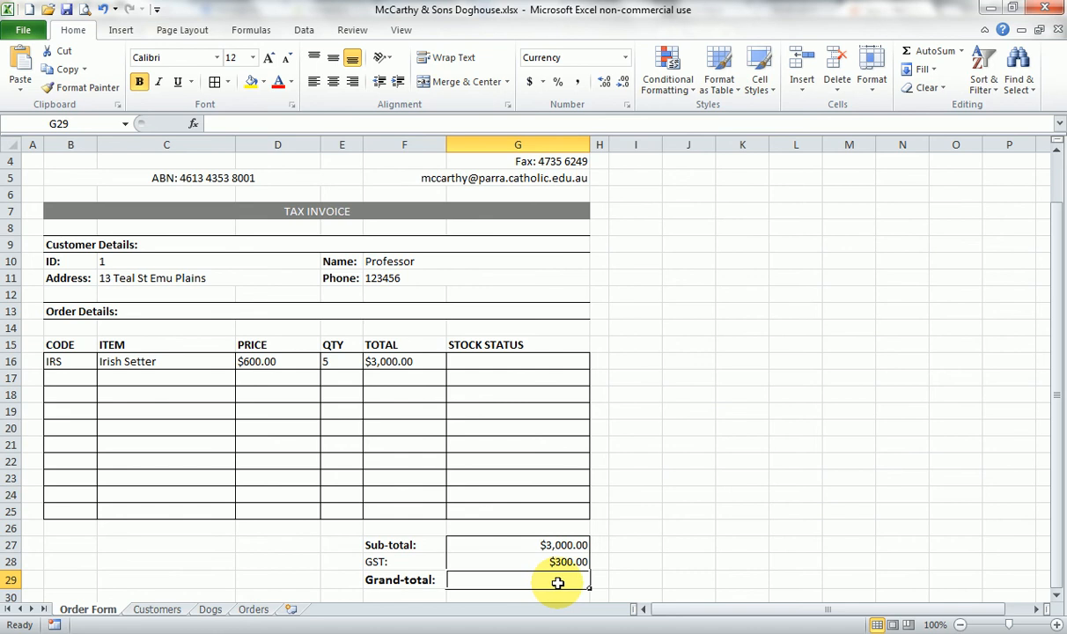
# - Enter =G27+G28 in the Grand-total cell G29 to add the sub-total and GST
pyautogui.write('=')
pyautogui.click(559, 546)
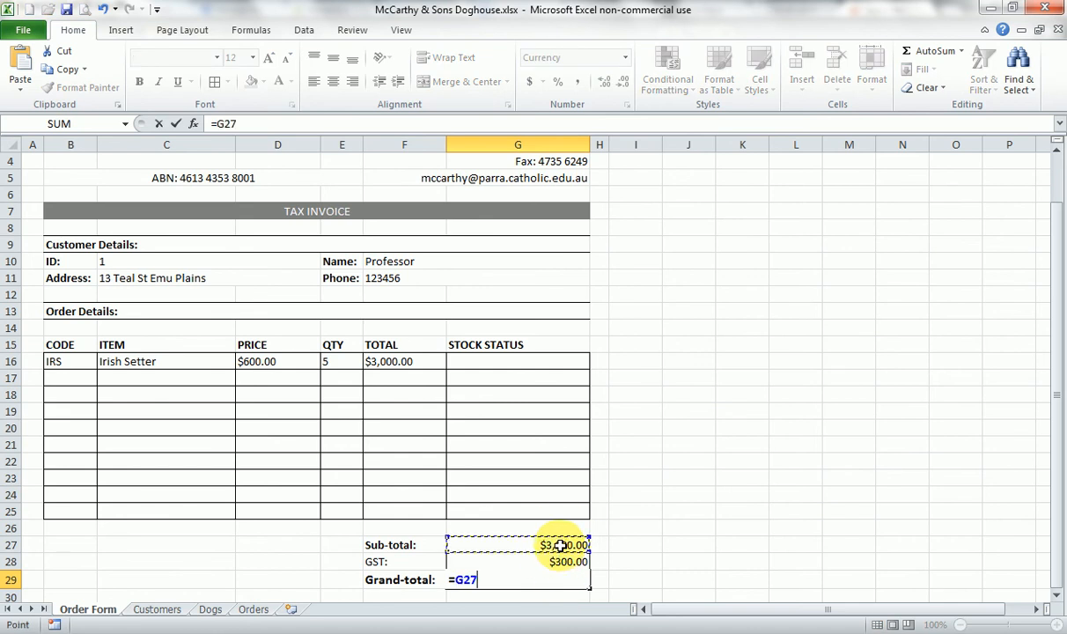
pyautogui.write('+')
pyautogui.click(566, 561)
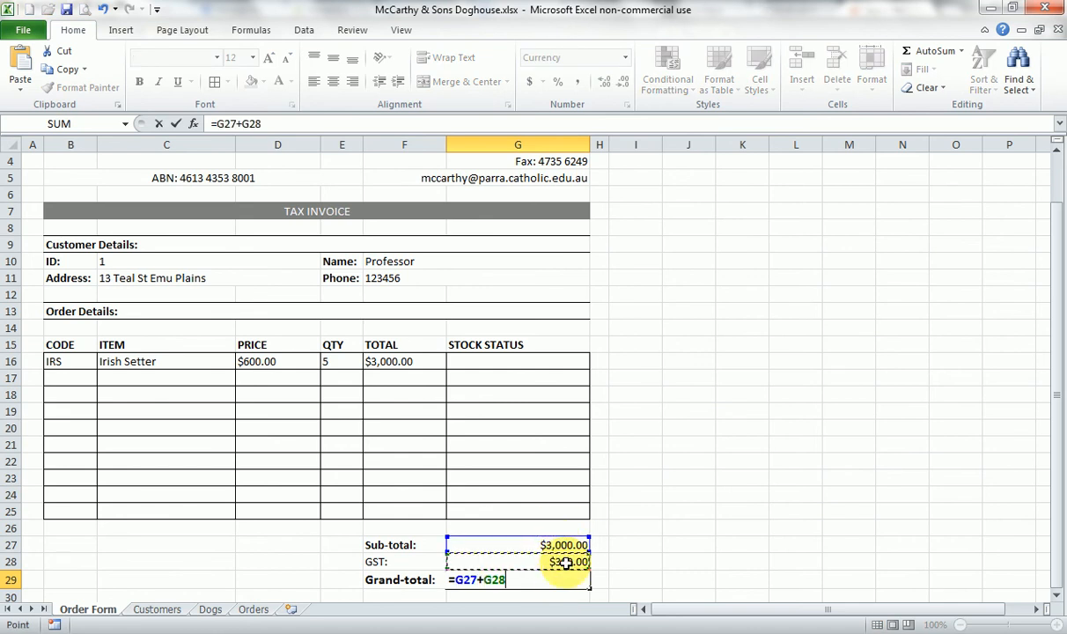
pyautogui.press('Return')
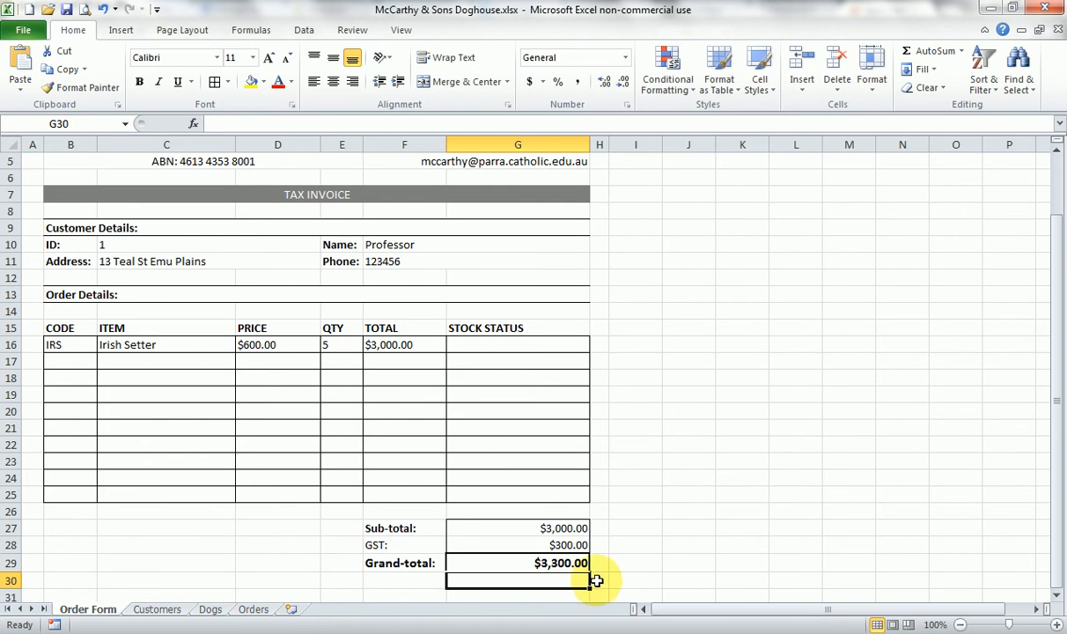
pyautogui.click(597, 581)
pyautogui.click(614, 565)
pyautogui.click(613, 534)
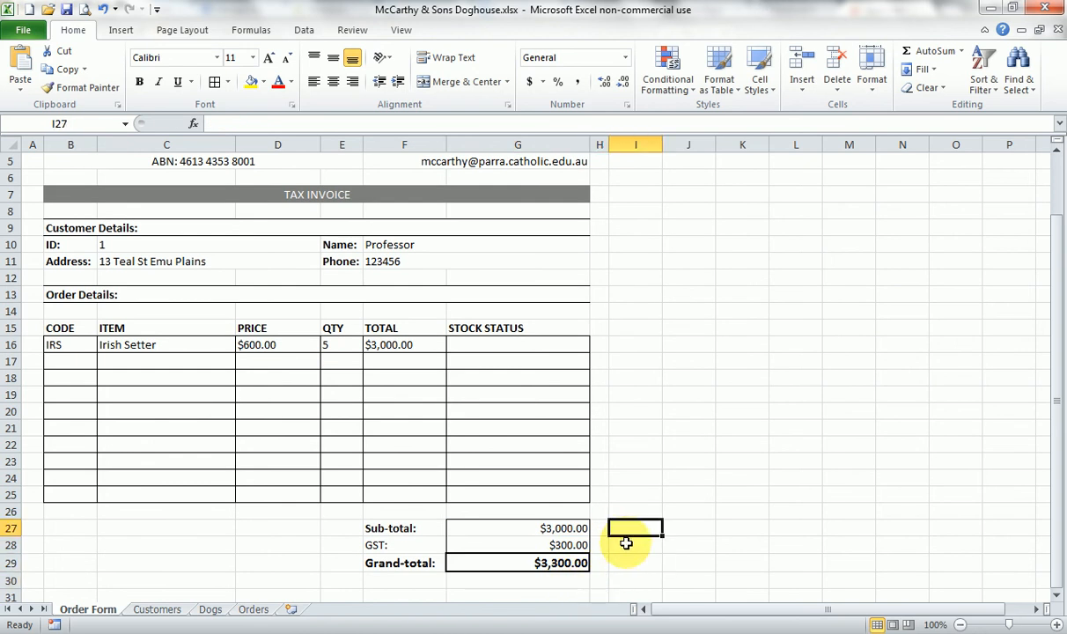
# - Check which cells on the Dogs sheet the dogID named range covers, for use in CODE cell B16
pyautogui.scroll(1, 634, 519)
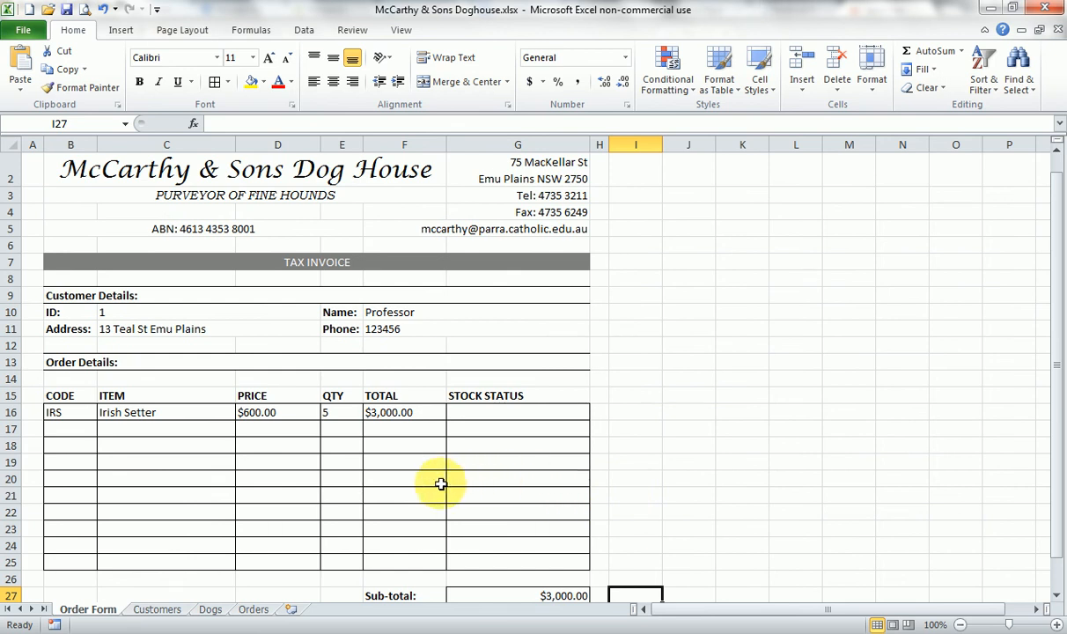
pyautogui.click(133, 312)
pyautogui.click(78, 412)
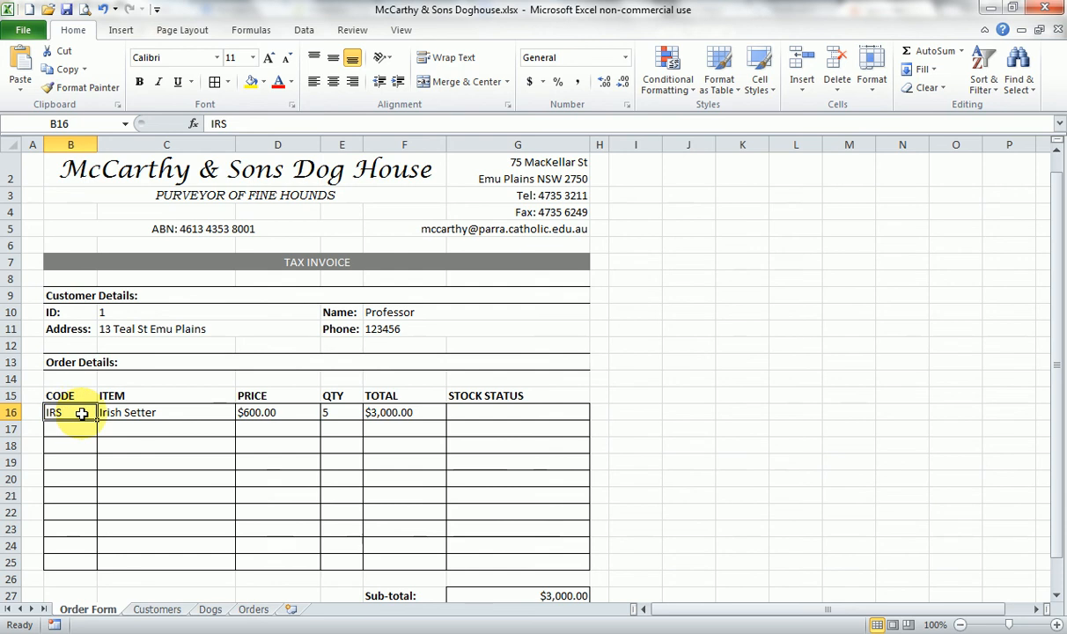
pyautogui.click(209, 608)
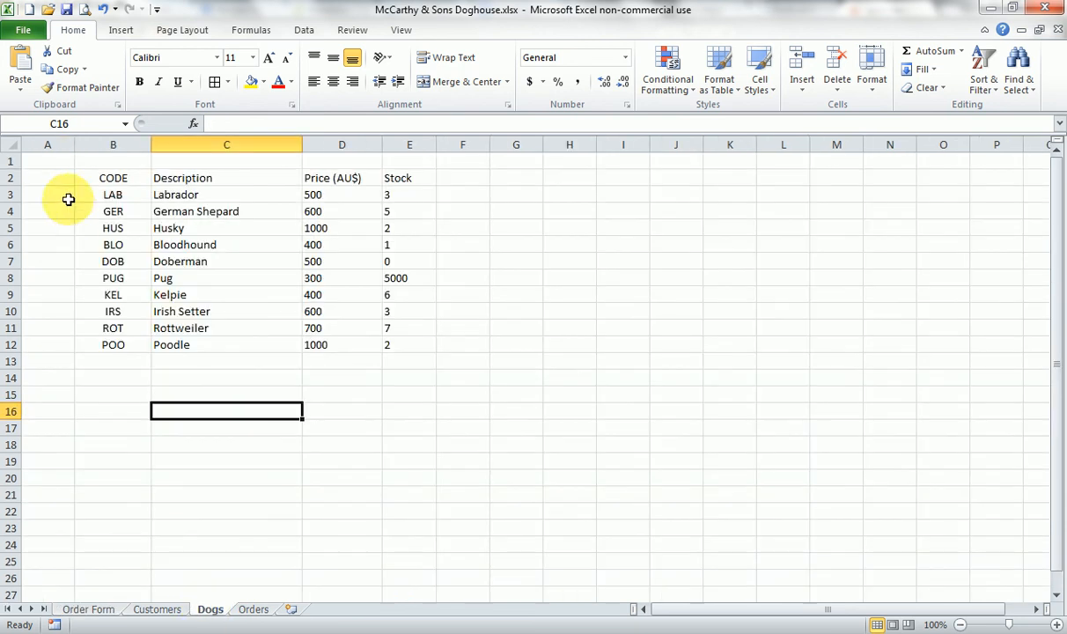
pyautogui.click(126, 123)
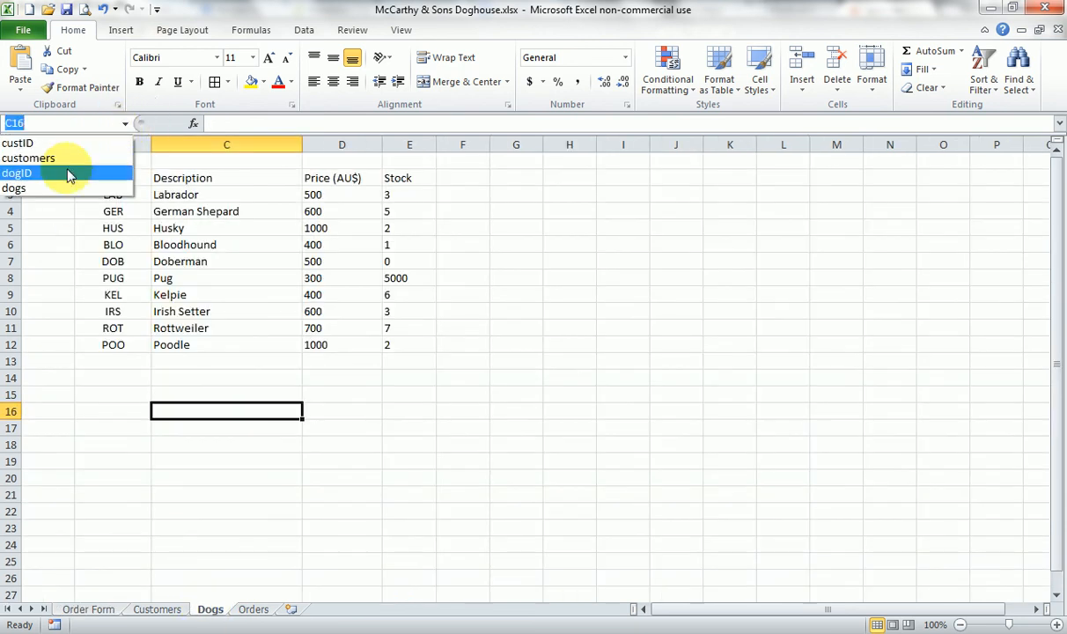
pyautogui.click(70, 175)
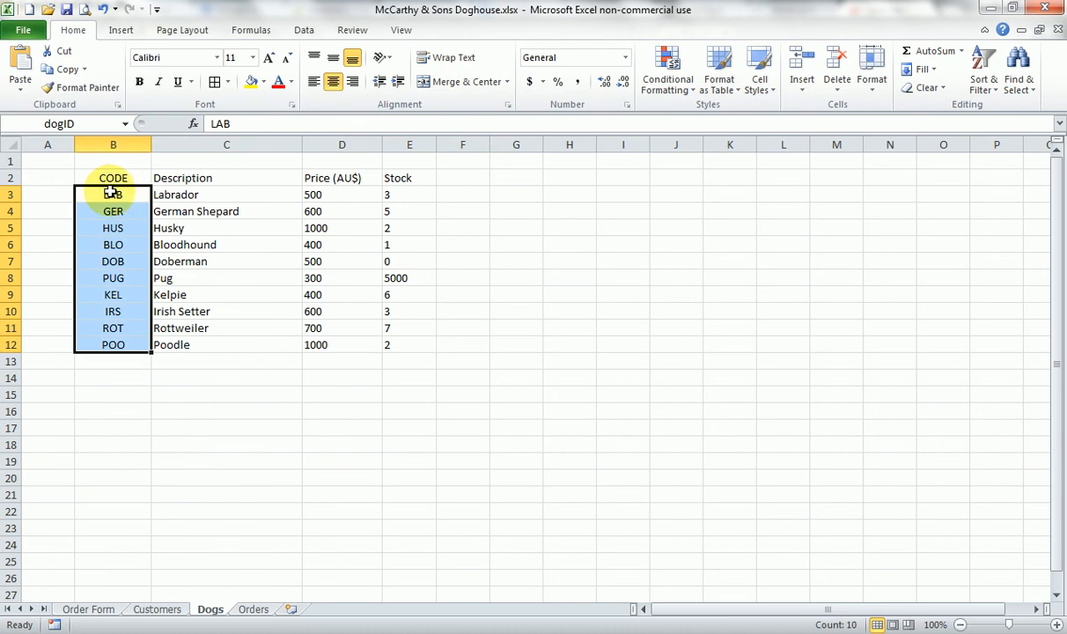
# - Add list data validation to CODE cell B16 on the Order Form sheet with the source =dogID
pyautogui.click(96, 611)
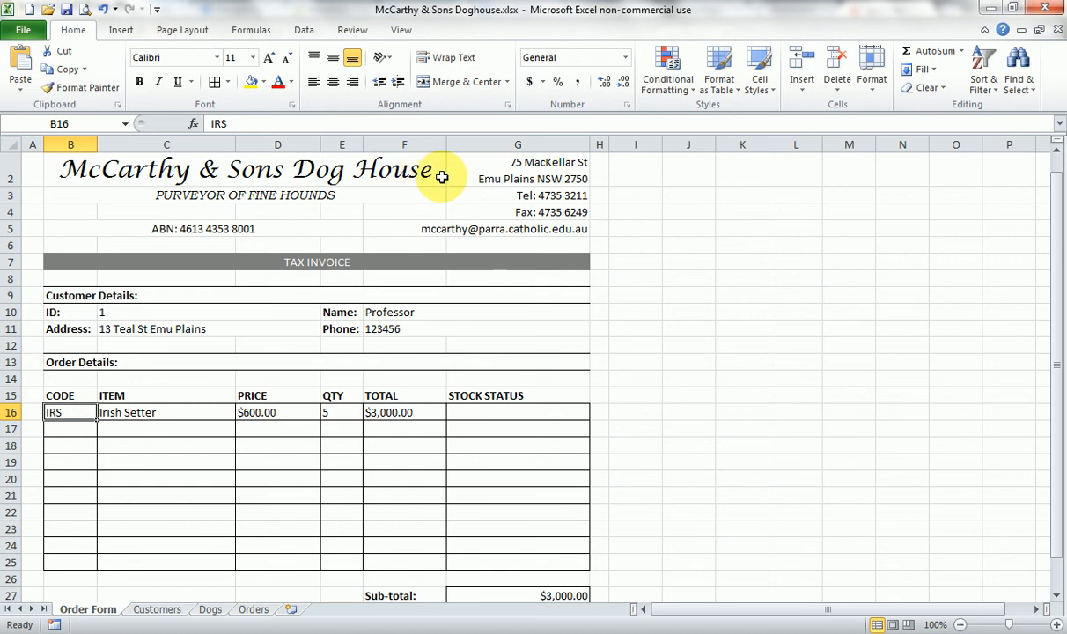
pyautogui.click(302, 31)
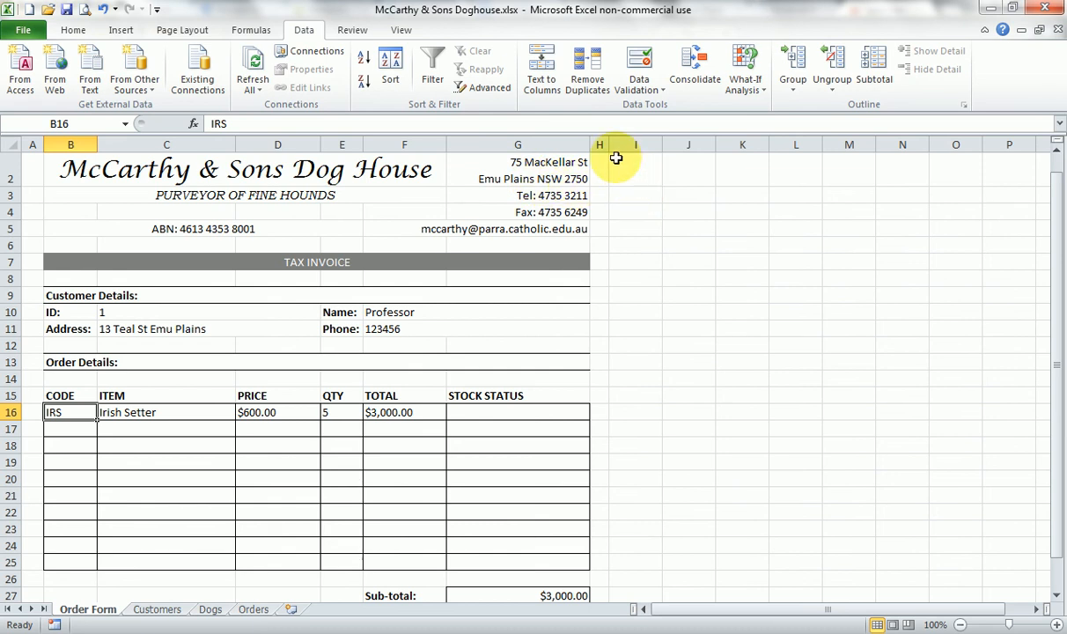
pyautogui.click(640, 63)
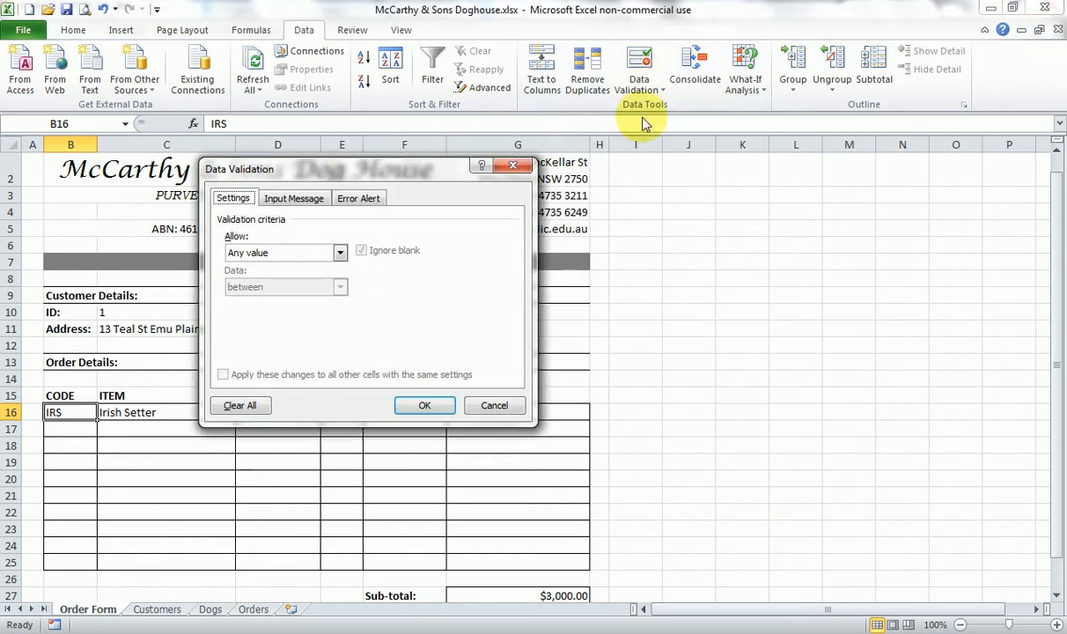
pyautogui.click(339, 253)
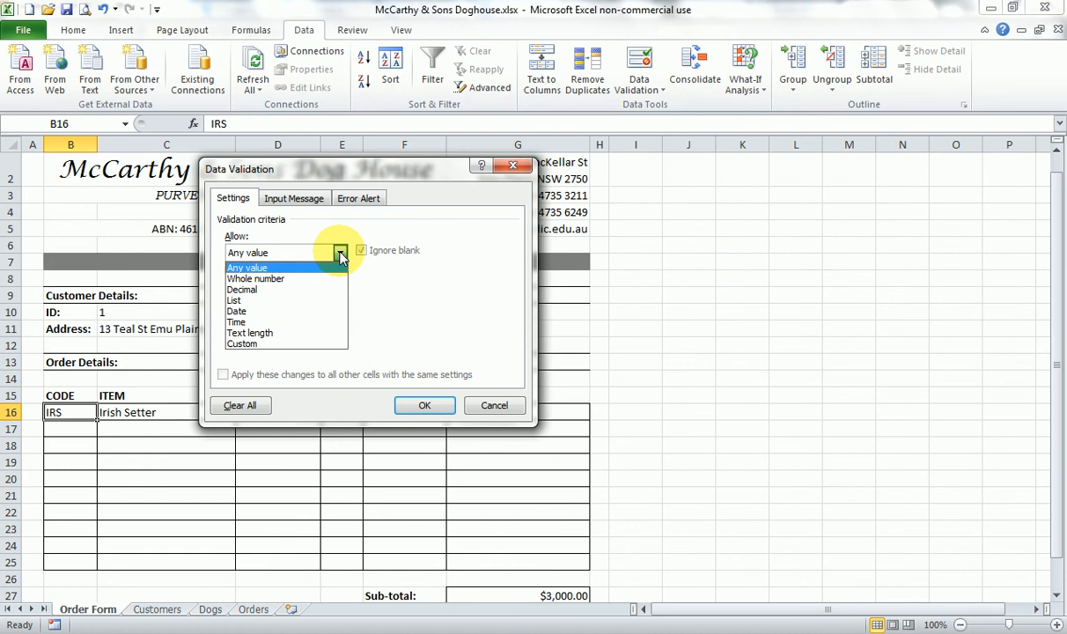
pyautogui.click(277, 299)
pyautogui.click(296, 323)
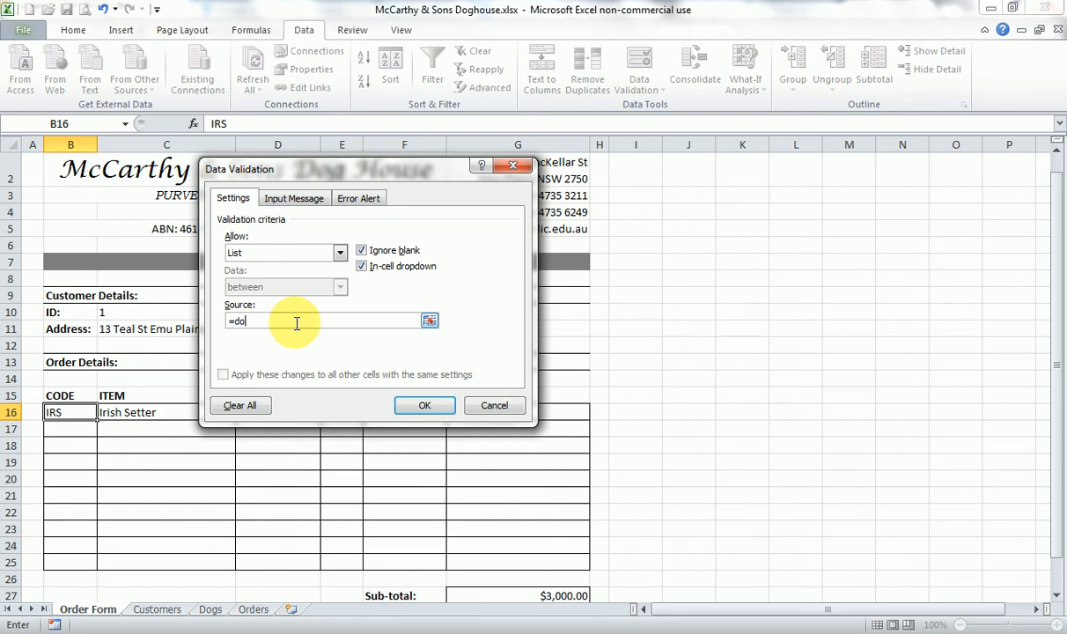
pyautogui.write('=dogID')
pyautogui.click(424, 405)
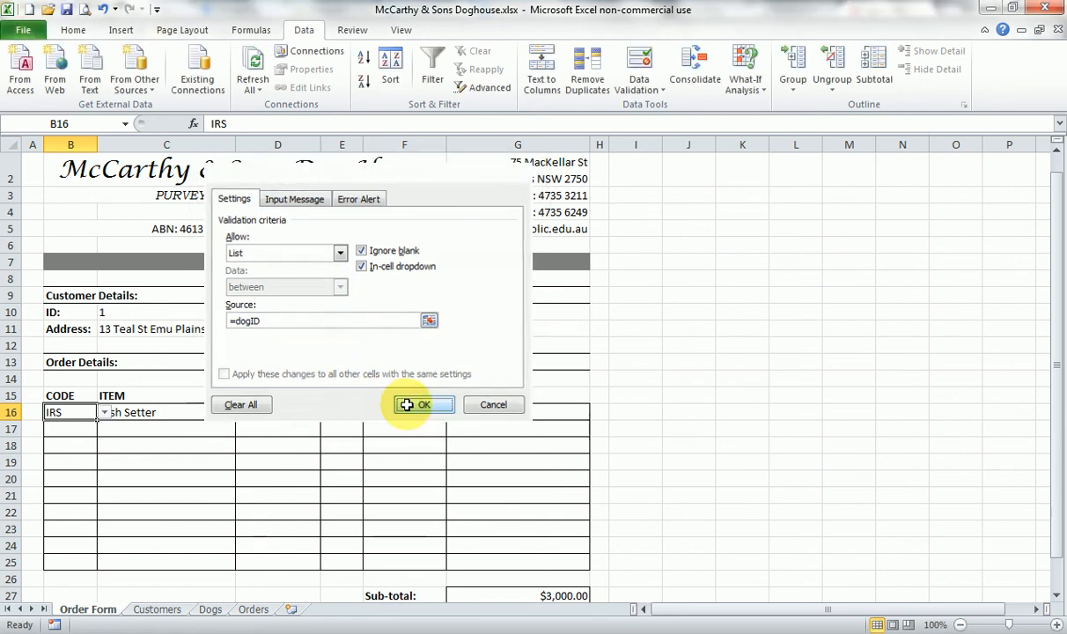
# - Test the drop-down list in CODE cell B16 by choosing LAB, KEL and finally IRS
pyautogui.click(103, 412)
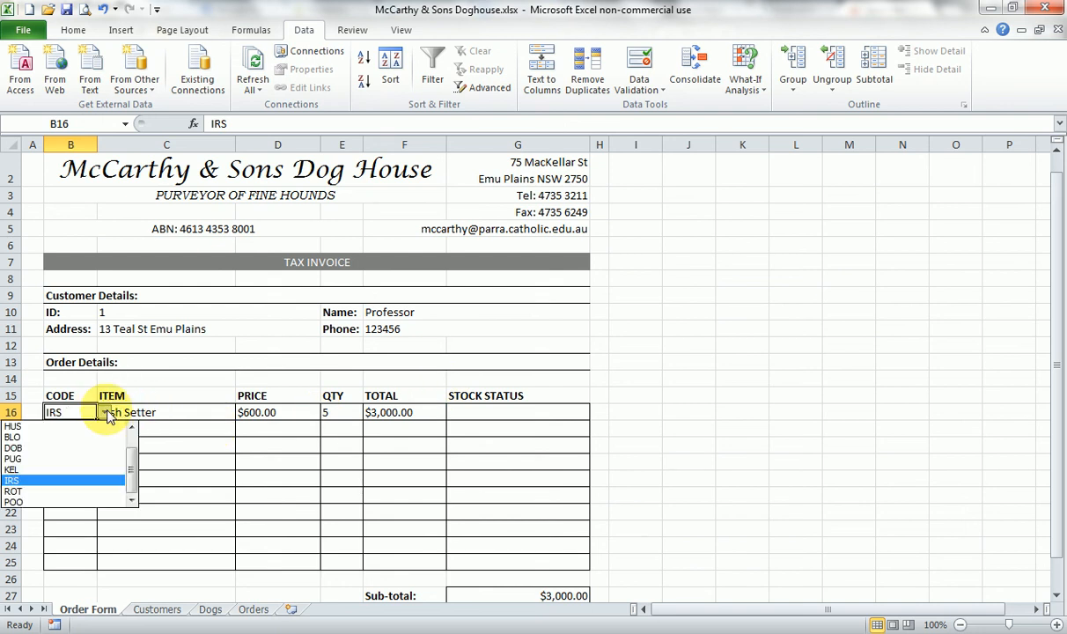
pyautogui.moveTo(133, 474)
pyautogui.mouseDown()
pyautogui.moveTo(133, 435)
pyautogui.moveTo(132, 473)
pyautogui.mouseUp()
pyautogui.click(109, 426)
pyautogui.click(105, 412)
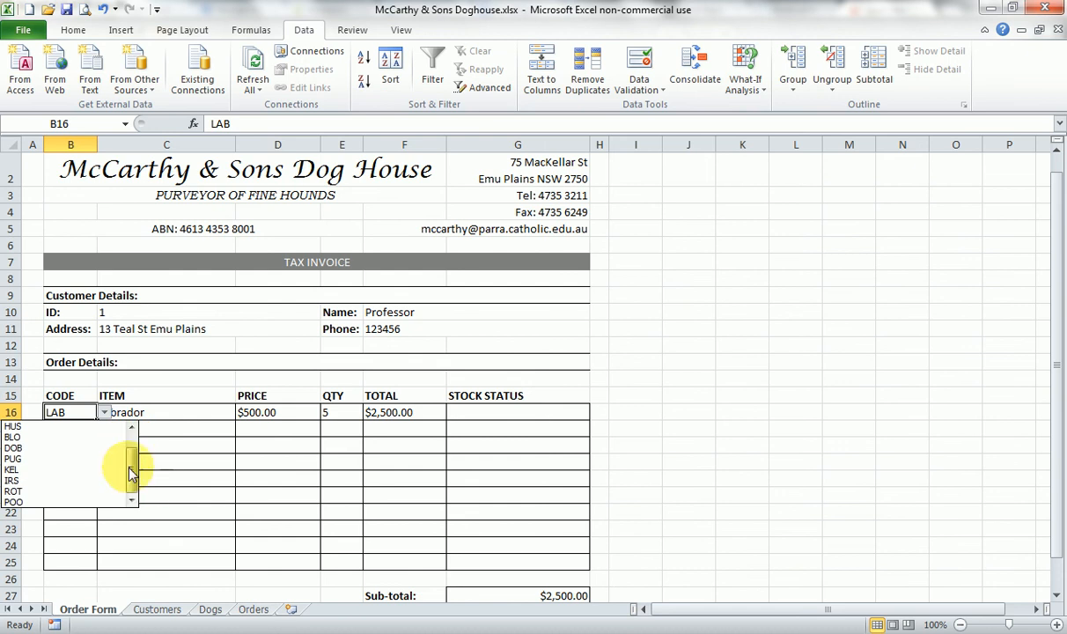
pyautogui.click(75, 470)
pyautogui.click(104, 412)
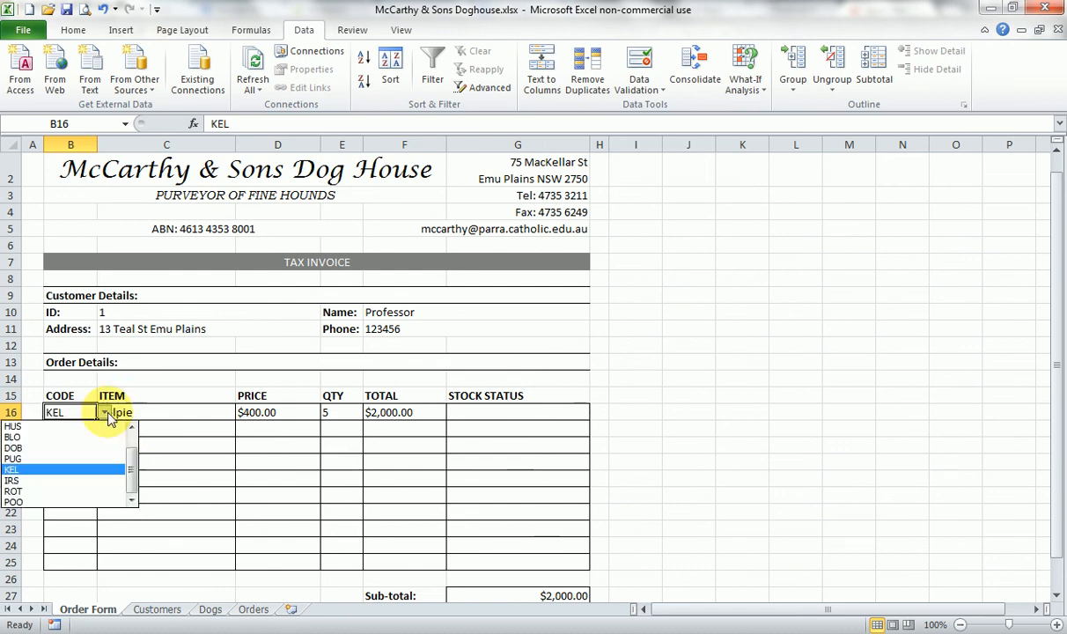
pyautogui.click(64, 481)
pyautogui.click(176, 475)
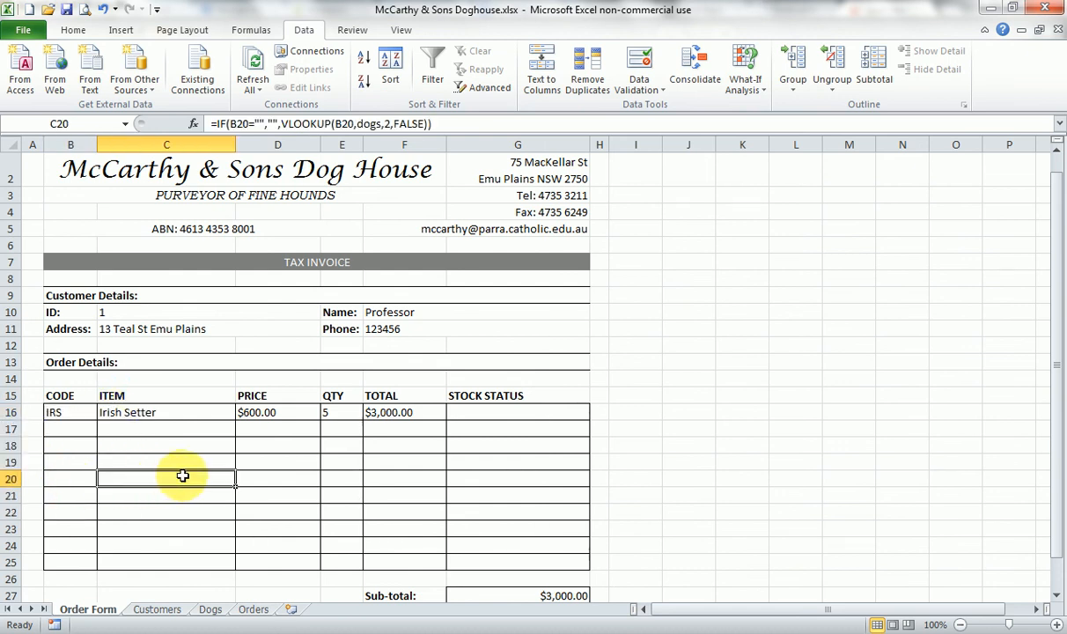
# - Add list data validation to the customer ID cell C10 with the source =custID
pyautogui.click(126, 313)
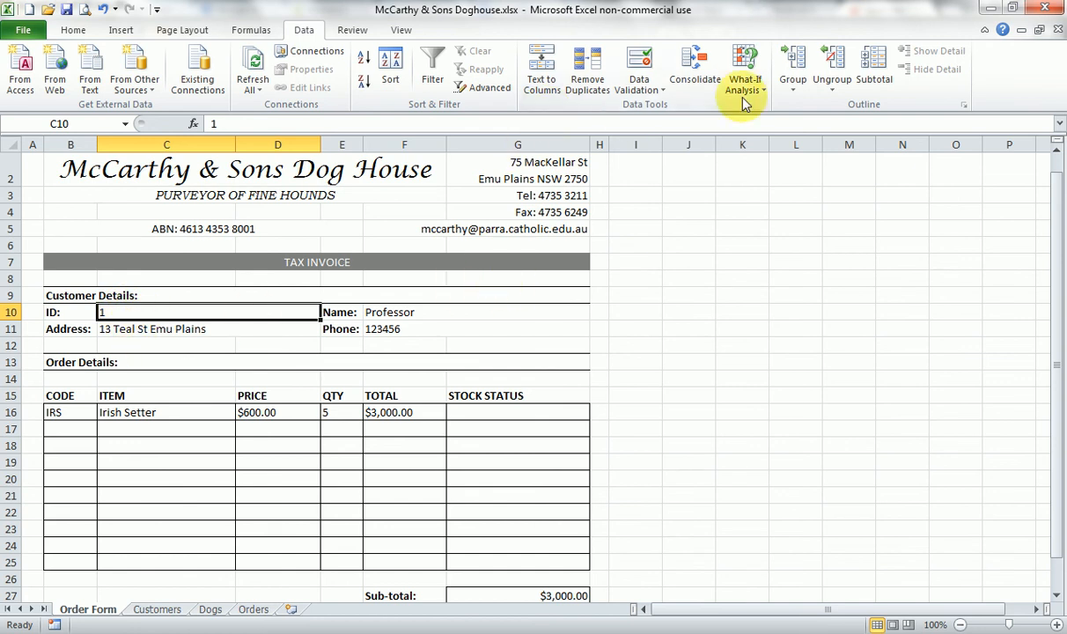
pyautogui.click(639, 68)
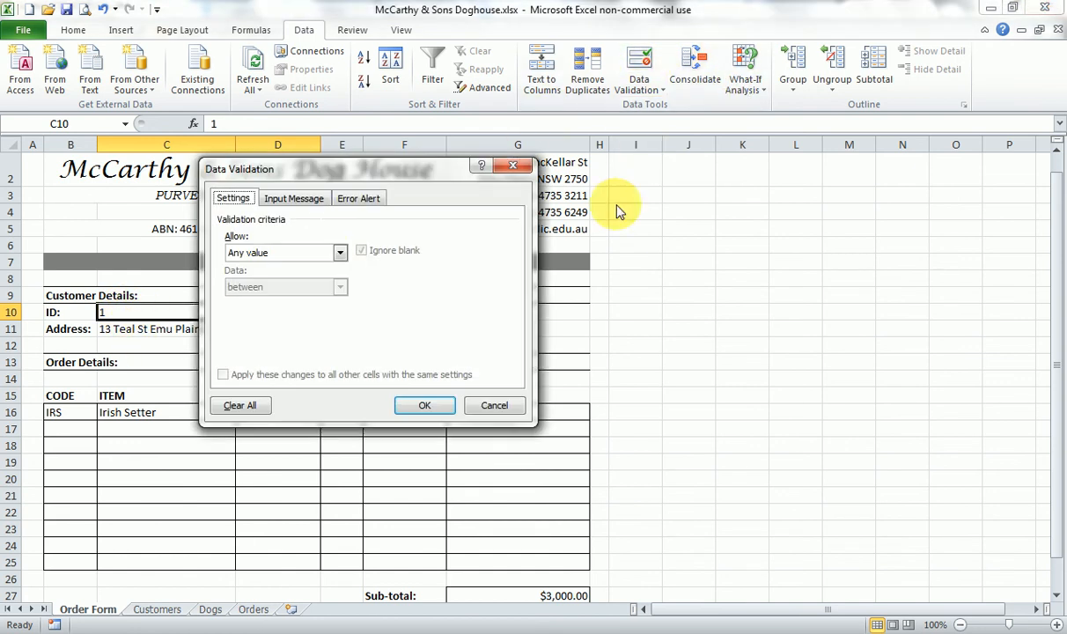
pyautogui.click(340, 252)
pyautogui.click(290, 297)
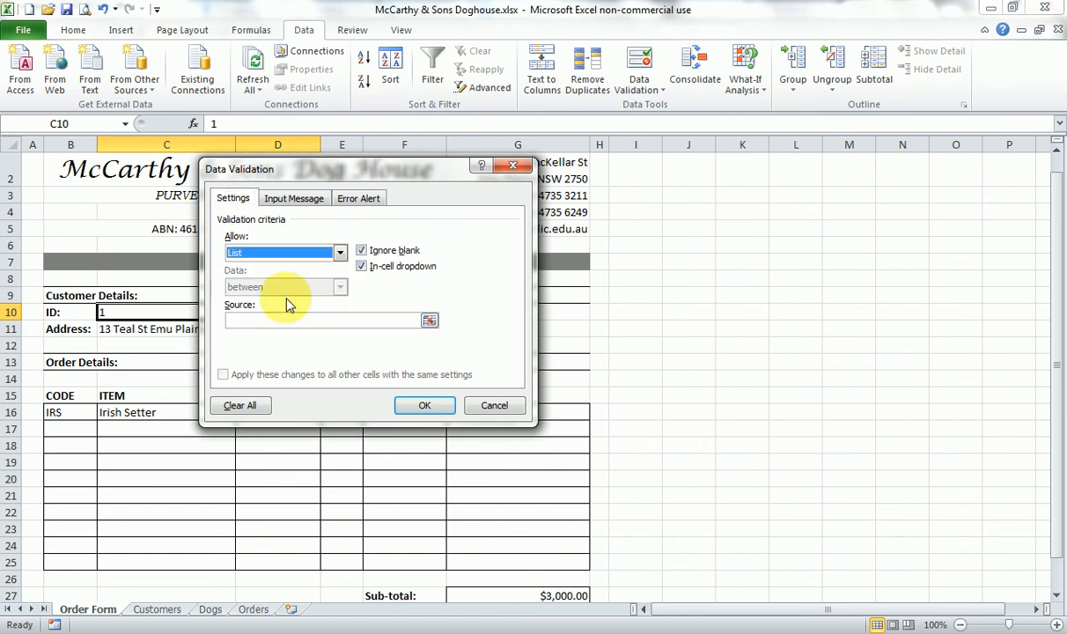
pyautogui.click(404, 320)
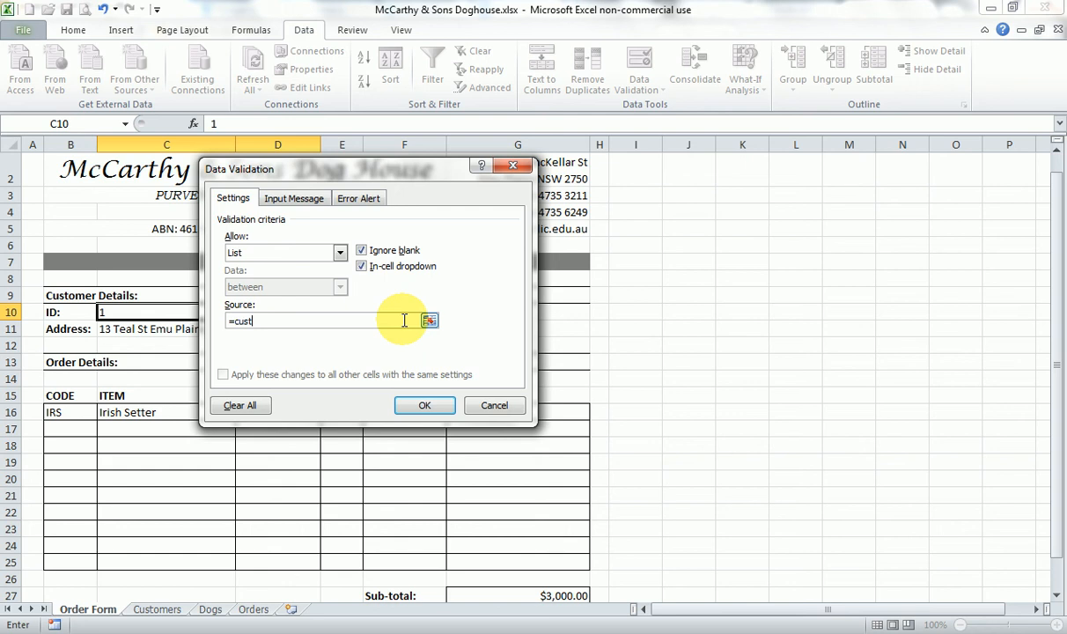
pyautogui.write('=custID')
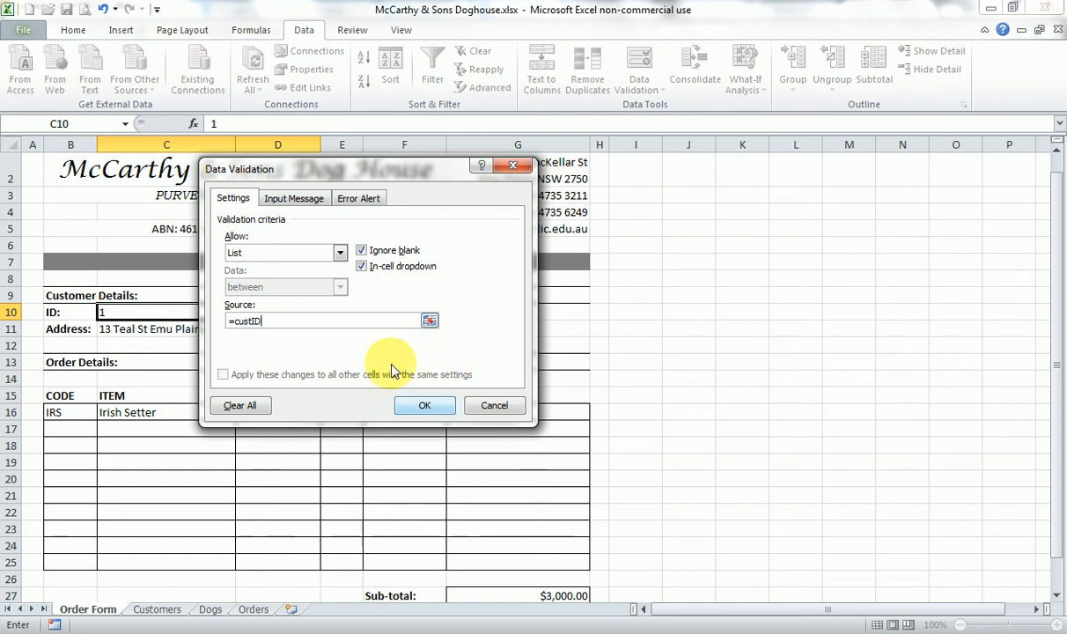
pyautogui.click(421, 405)
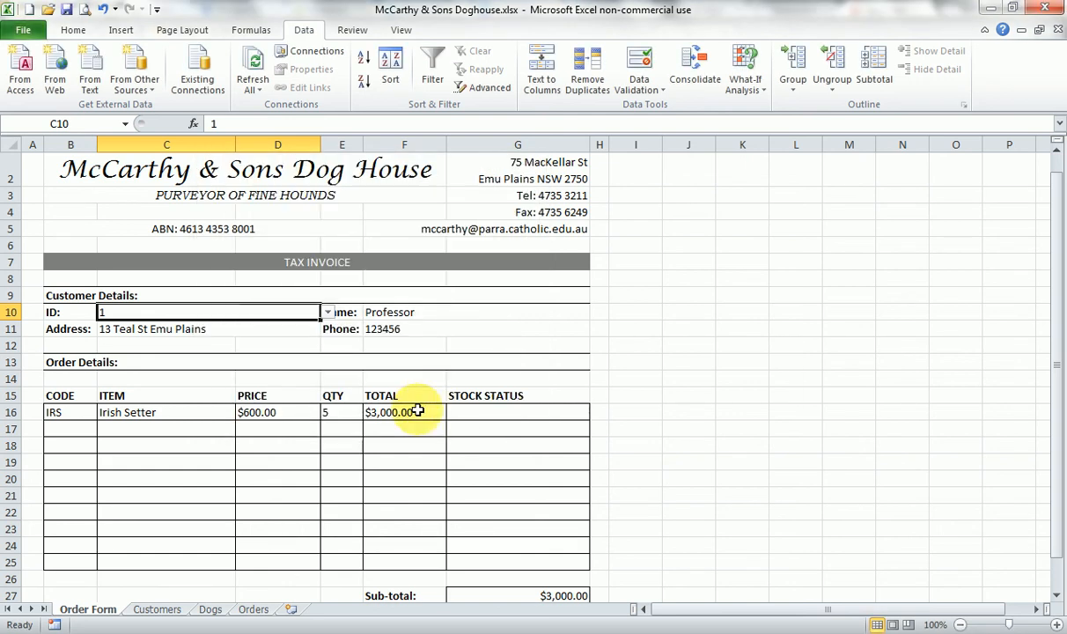
# - Test the drop-down list in C10 by choosing a customer ID near its end, and reselect the first ID
pyautogui.click(327, 313)
pyautogui.moveTo(328, 350); pyautogui.dragTo(305, 387)
pyautogui.click(256, 380)
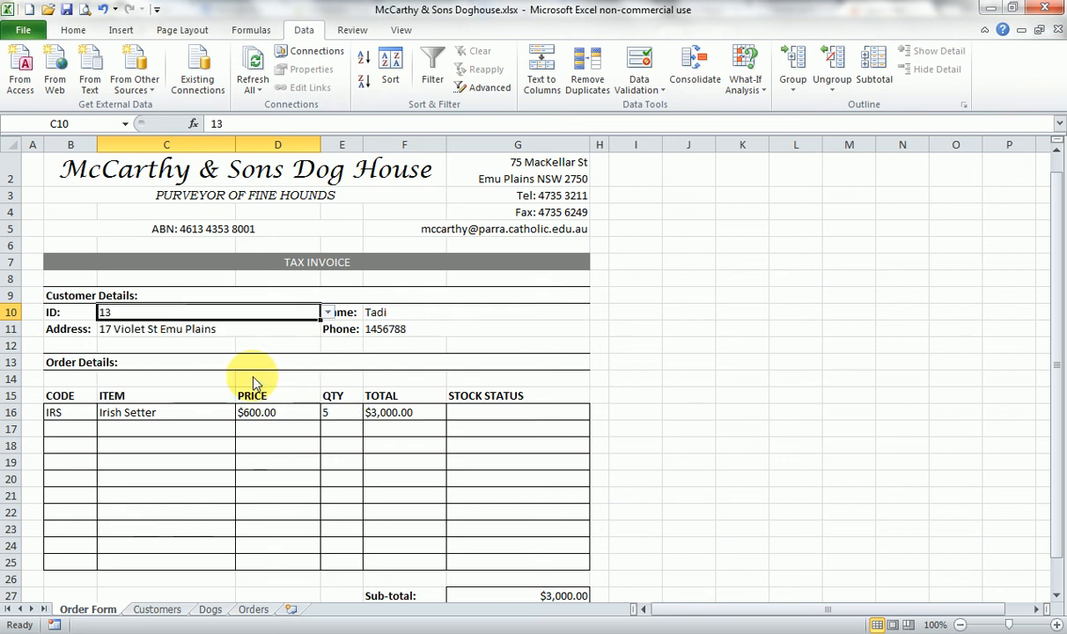
pyautogui.click(327, 313)
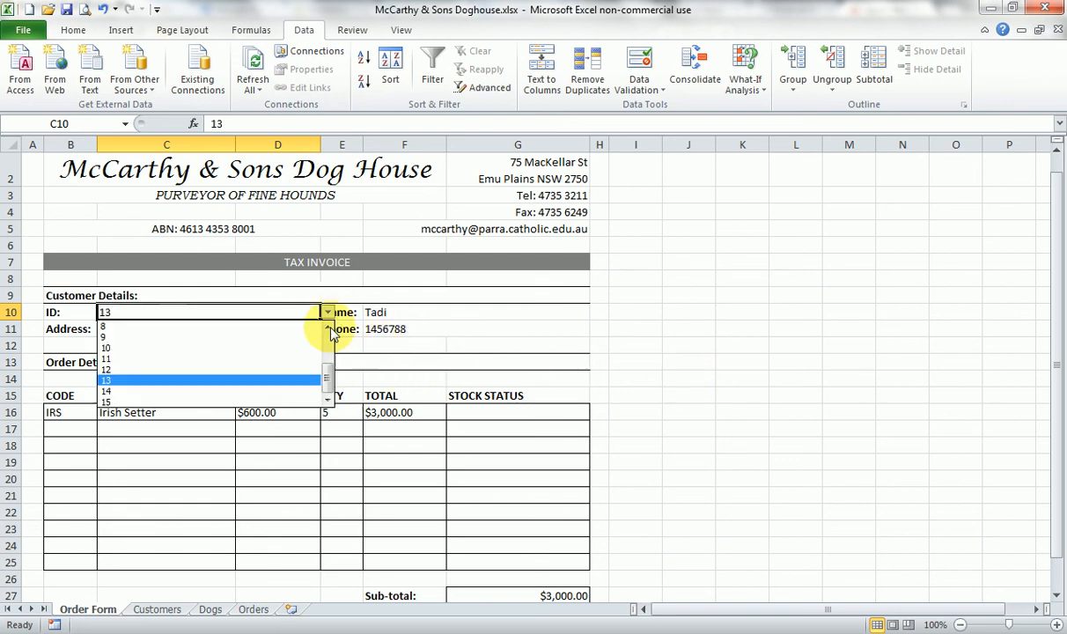
pyautogui.moveTo(327, 362); pyautogui.dragTo(303, 333)
pyautogui.click(290, 332)
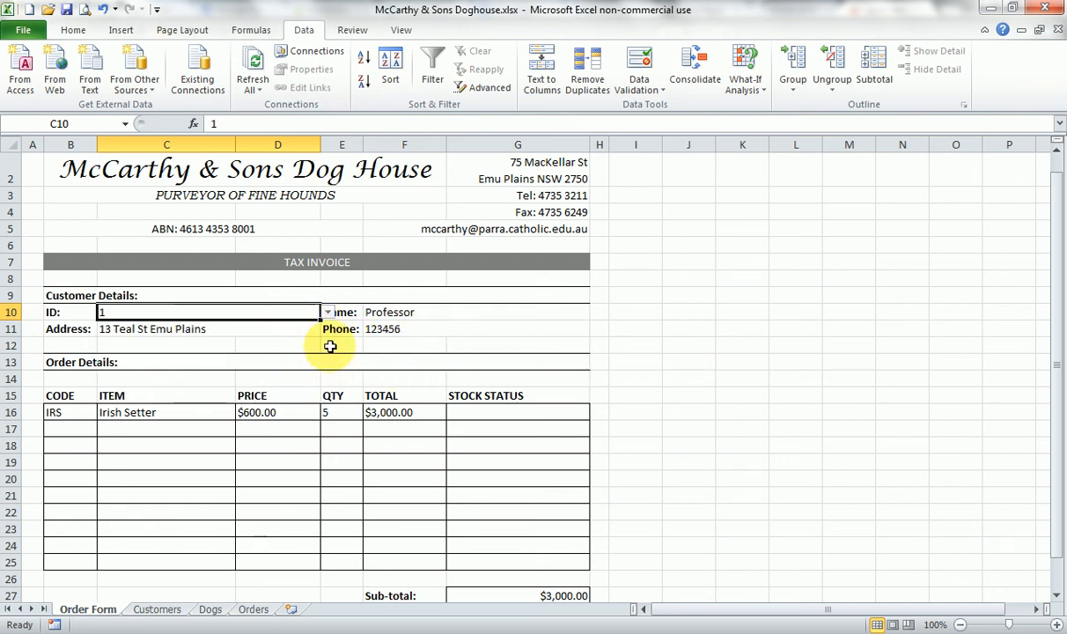
pyautogui.click(693, 348)
# - Give C10's data validation an input message titled "Customer Selection:" with the text "Select the ID of the customer."
pyautogui.click(280, 315)
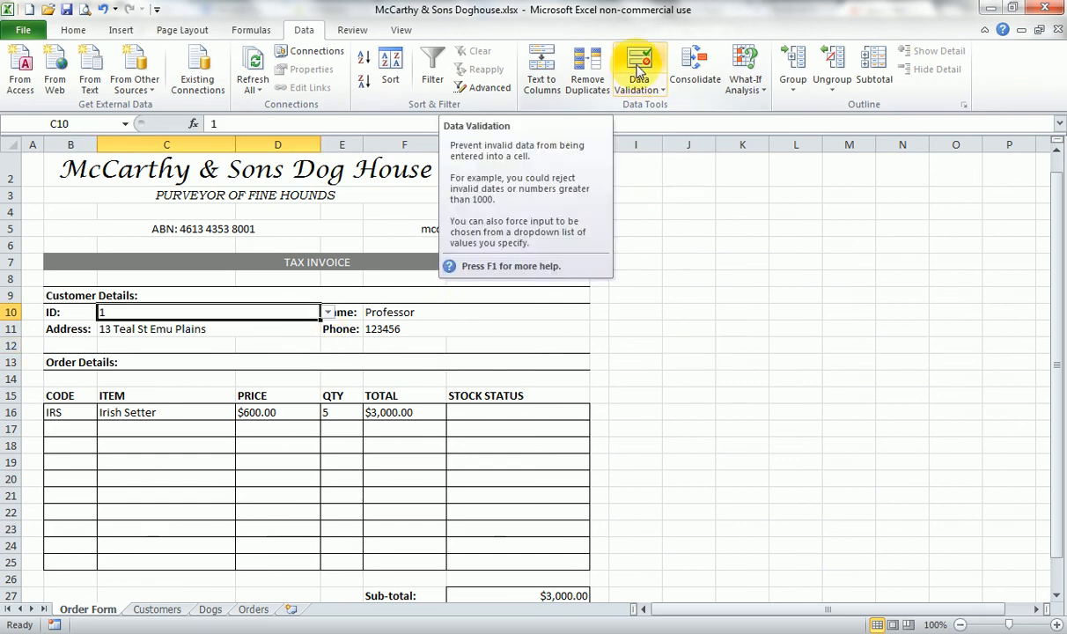
pyautogui.click(639, 70)
pyautogui.click(295, 200)
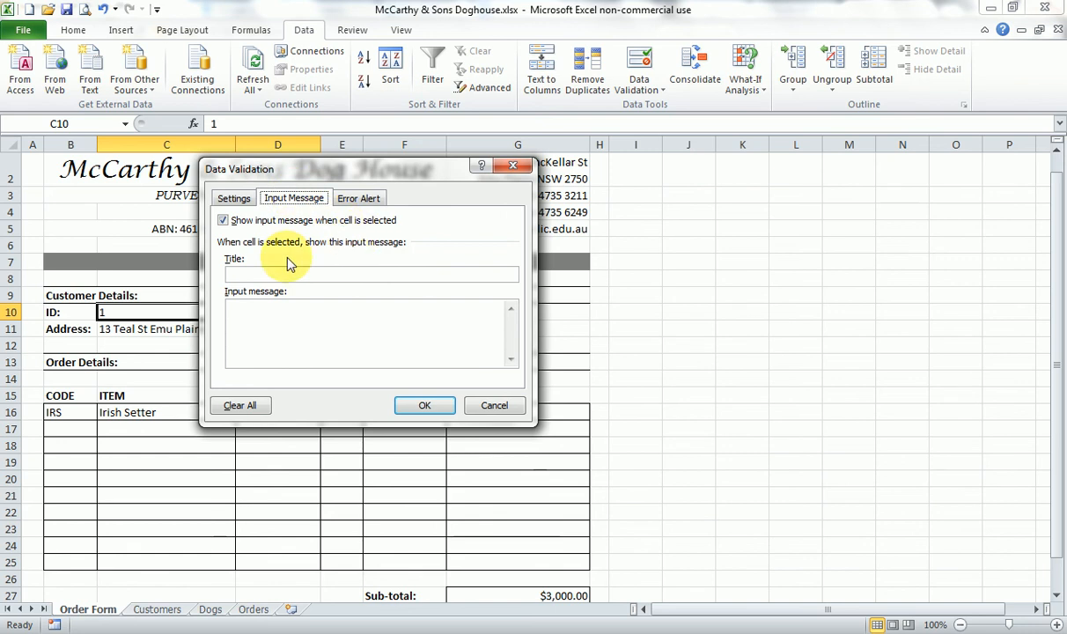
pyautogui.click(264, 275)
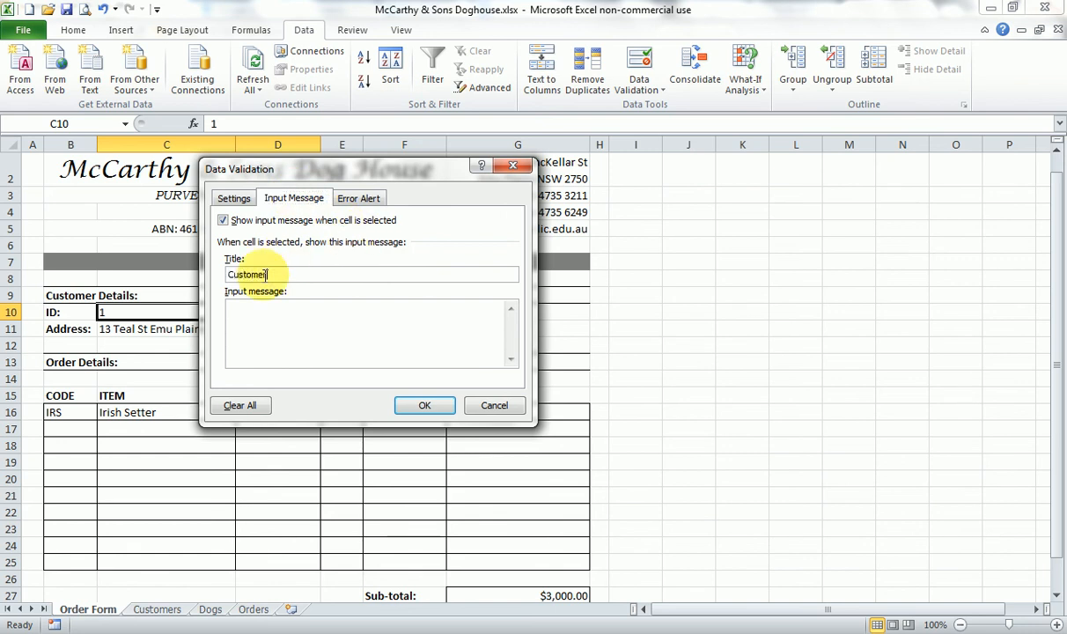
pyautogui.write('Customer Selection:')
pyautogui.click(270, 322)
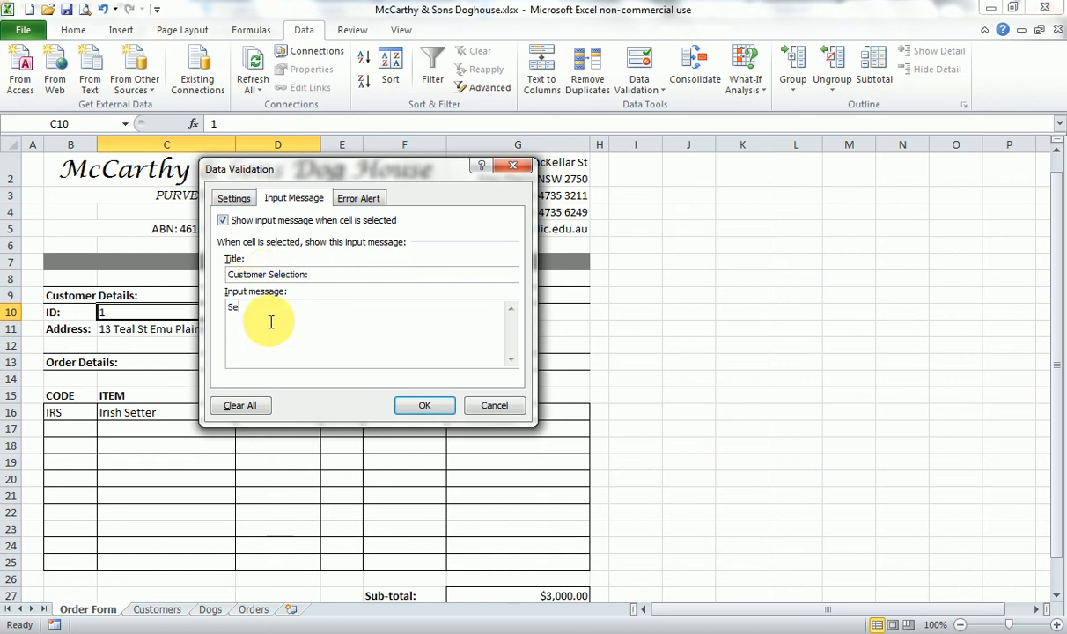
pyautogui.write('Select the ID of the customer.')
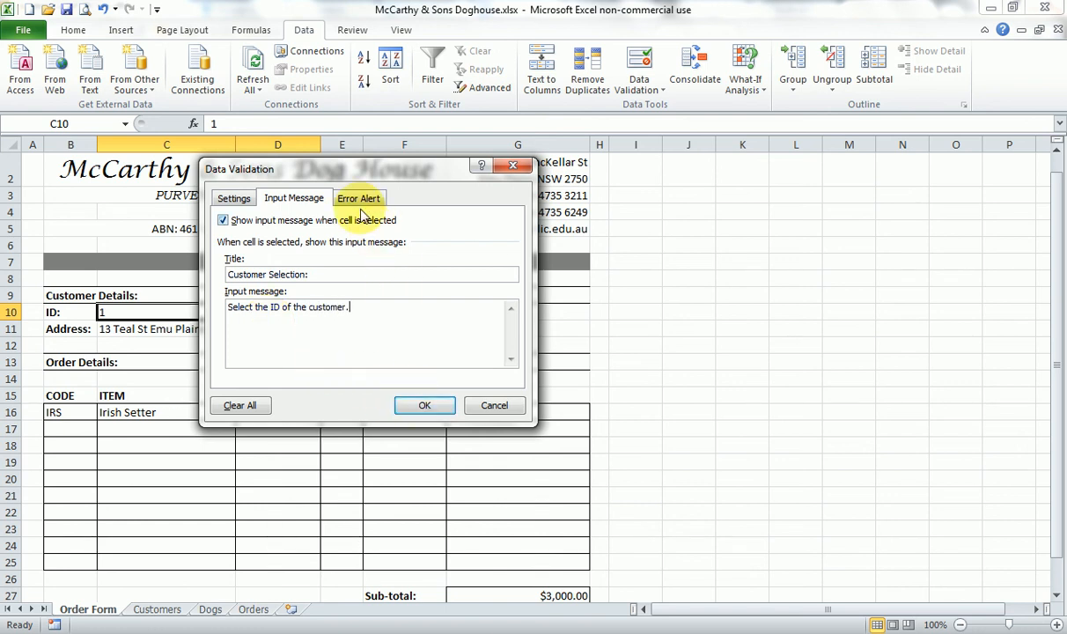
# - Add a Stop error alert to C10 titled "Incorrect ID!" with the message "Please select an ID from the options available."
pyautogui.click(358, 199)
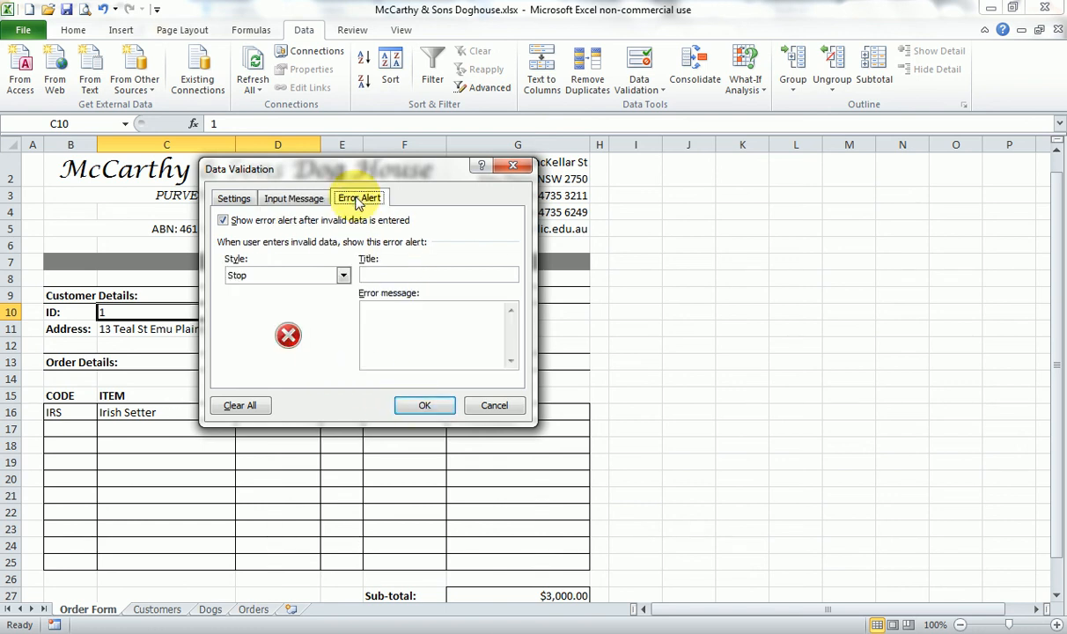
pyautogui.click(388, 273)
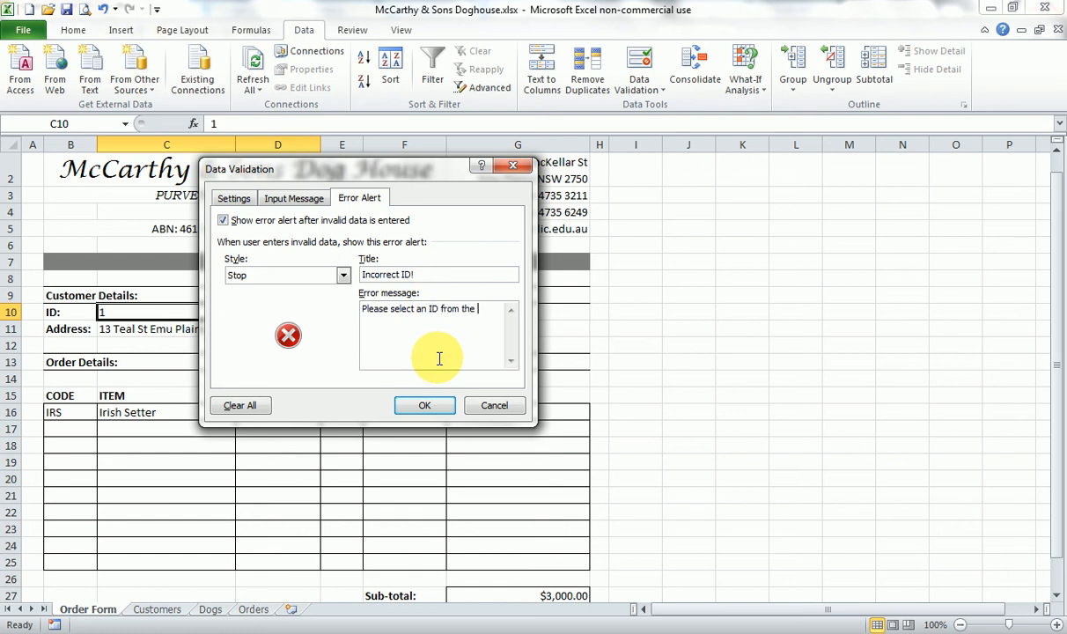
pyautogui.write('ns available.')
pyautogui.click(424, 405)
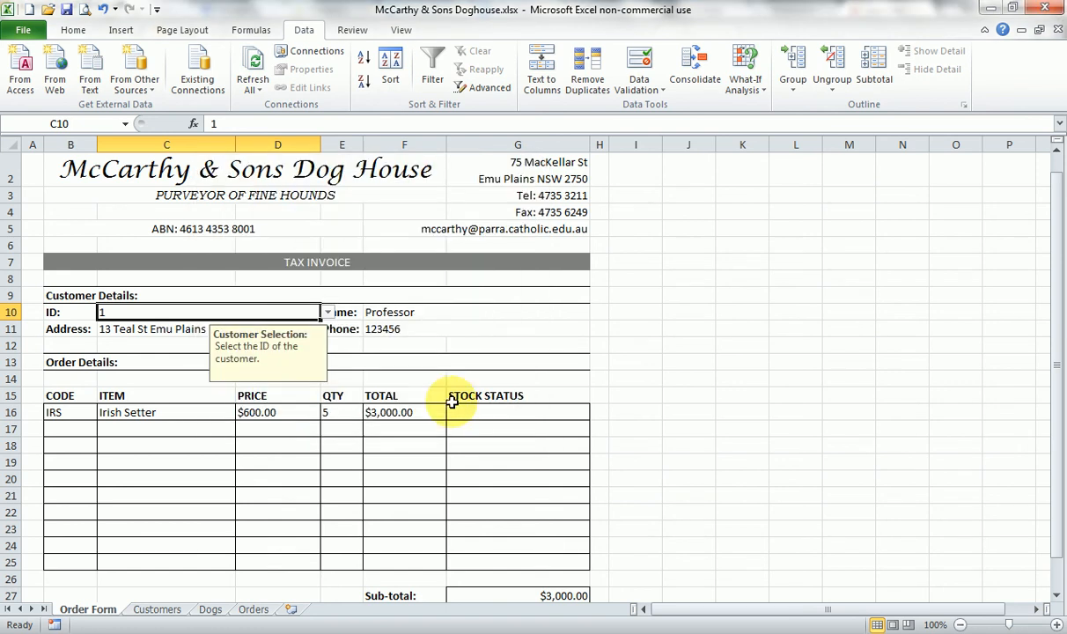
# - Reselect C10 to check its input message, and choose the fourth customer ID from the list
pyautogui.click(409, 350)
pyautogui.click(286, 310)
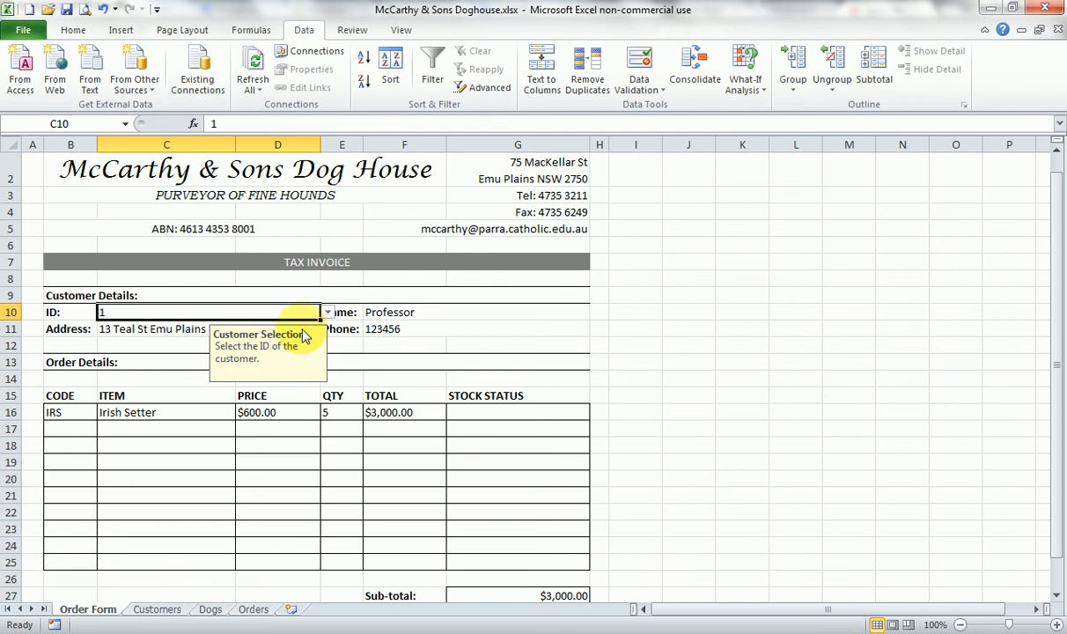
pyautogui.click(327, 313)
pyautogui.click(272, 358)
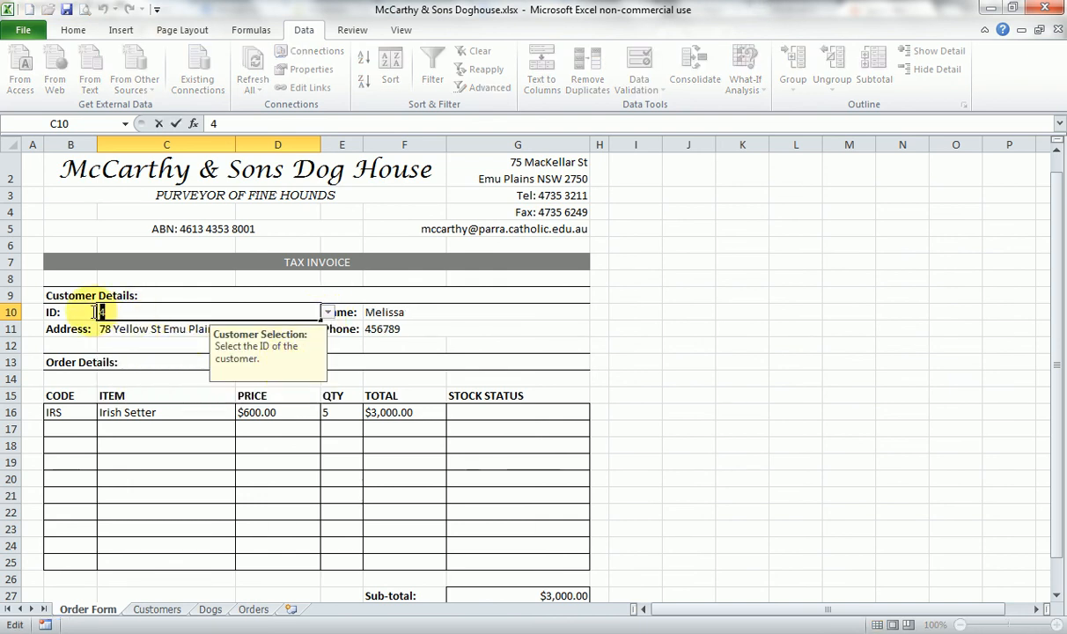
# - Test C10's error alert by entering the invalid ID fgfdg, and dismiss the alert to discard the entry
pyautogui.write('fgfdg')
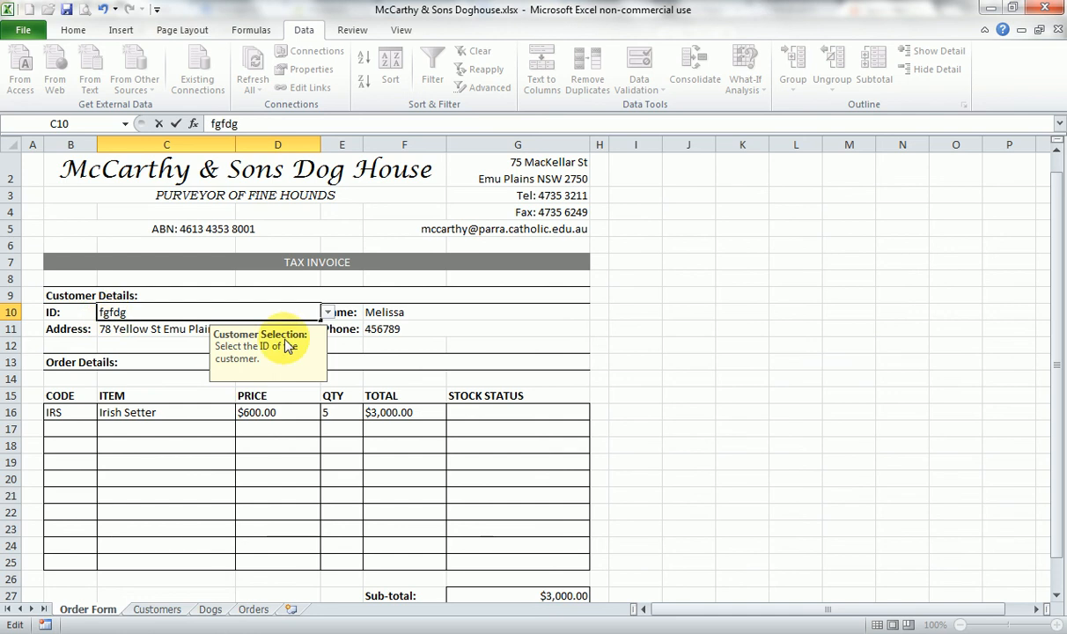
pyautogui.press('Return')
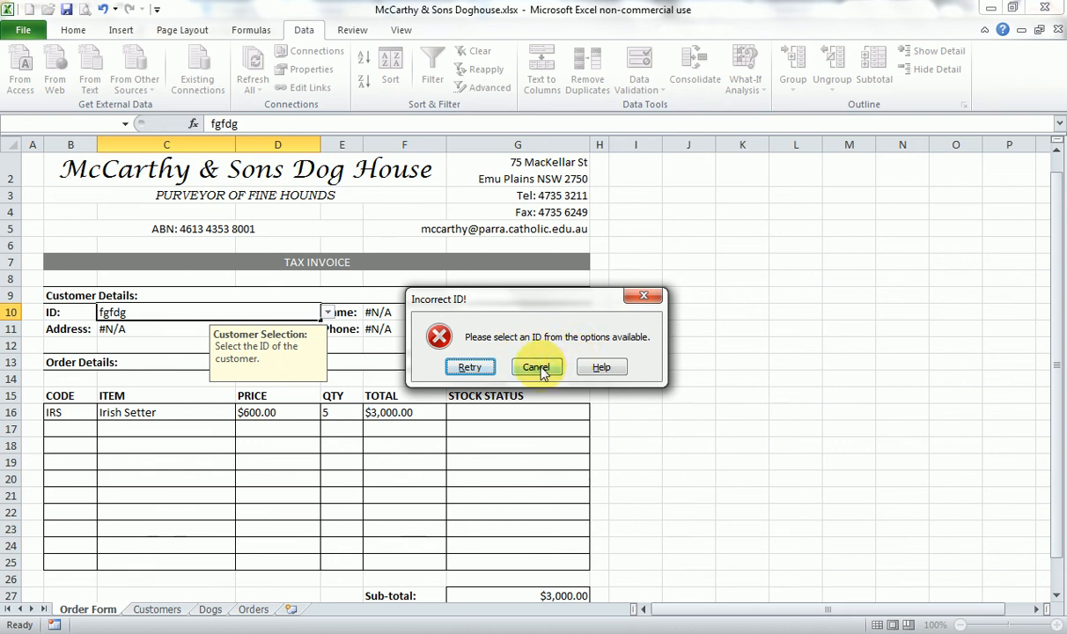
pyautogui.click(482, 367)
pyautogui.press('Return')
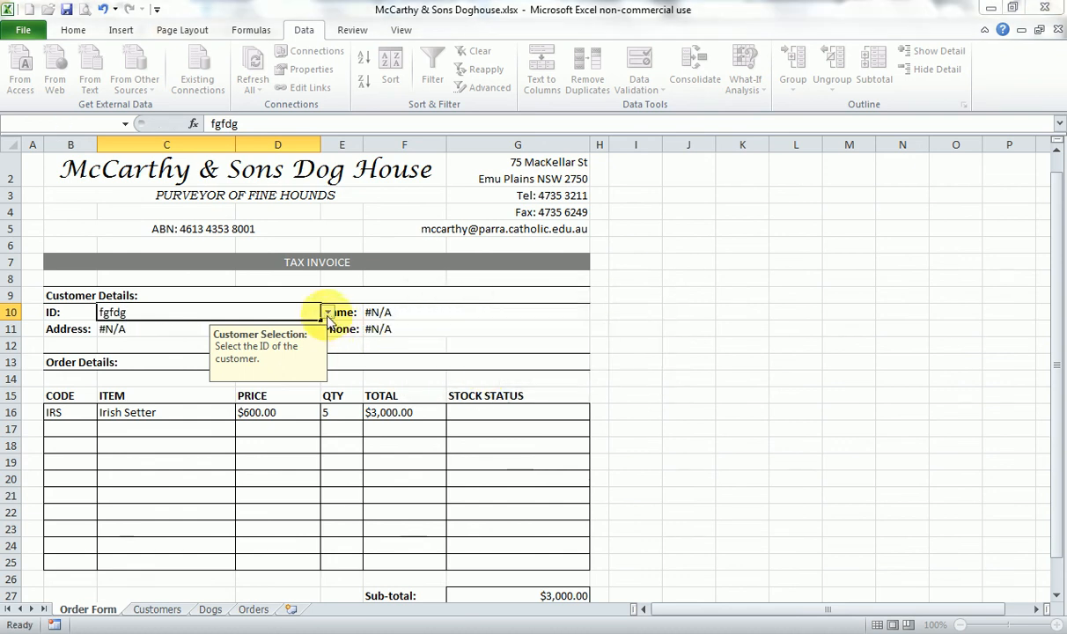
pyautogui.click(472, 367)
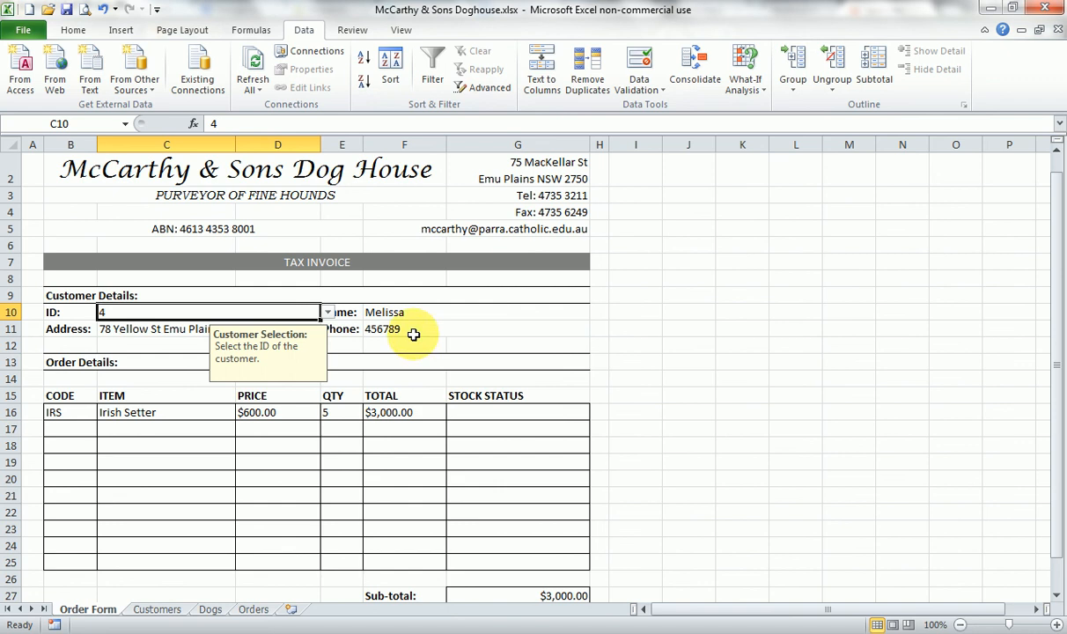
# - Choose the ninth customer ID from the list in C10, and select CODE cell B16
pyautogui.click(327, 313)
pyautogui.click(227, 375)
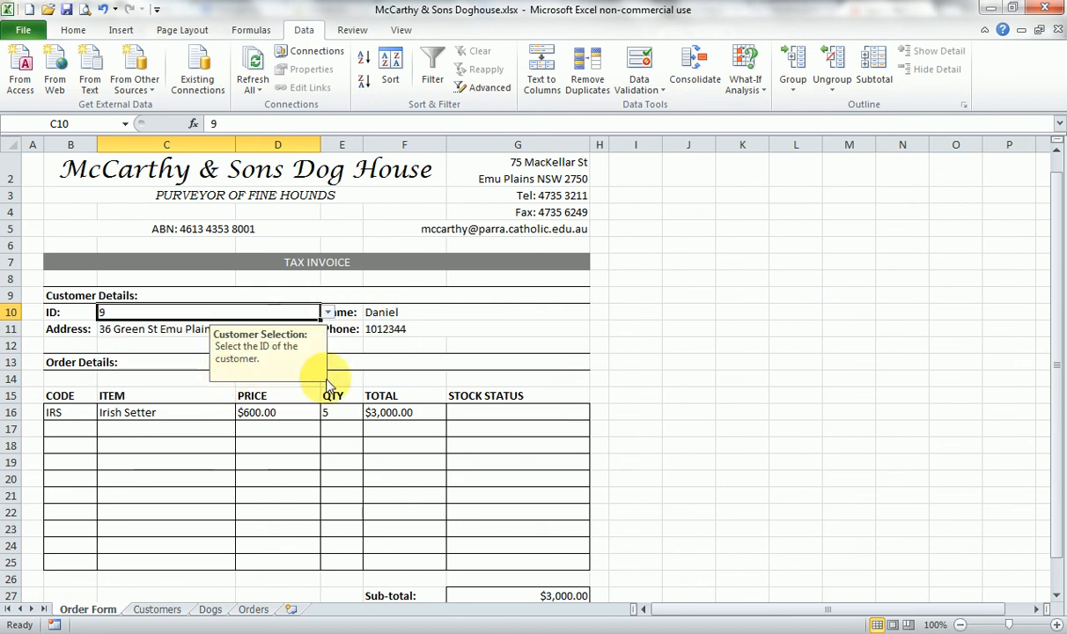
pyautogui.click(682, 344)
pyautogui.click(89, 412)
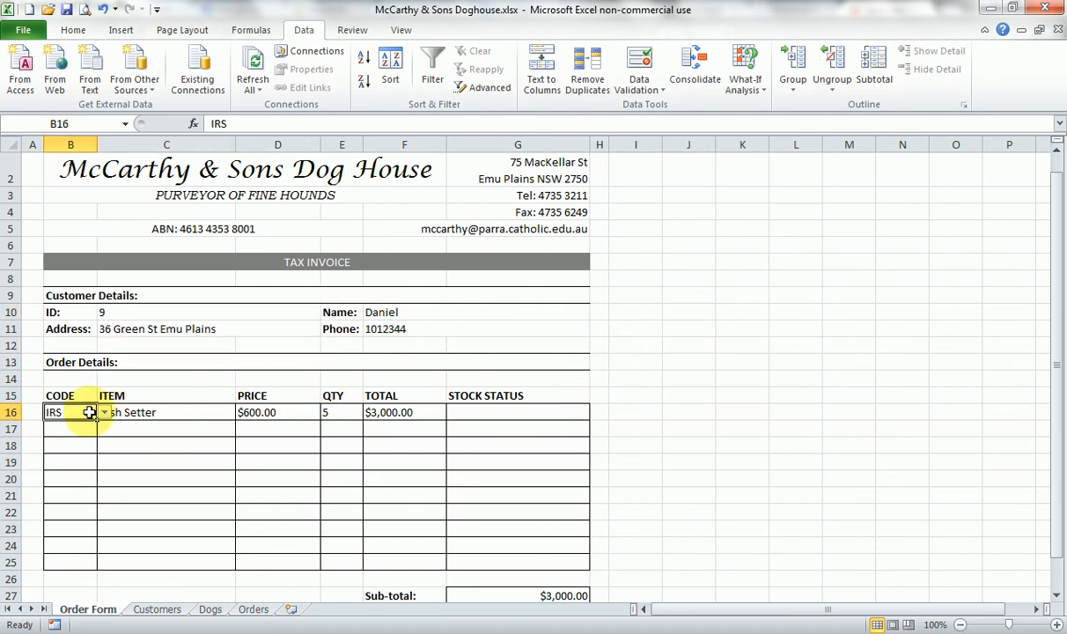
# - Compare the Irish Setter order quantity in E16 with its stock level on the Dogs sheet, and return to the Order Form
pyautogui.click(179, 441)
pyautogui.click(186, 412)
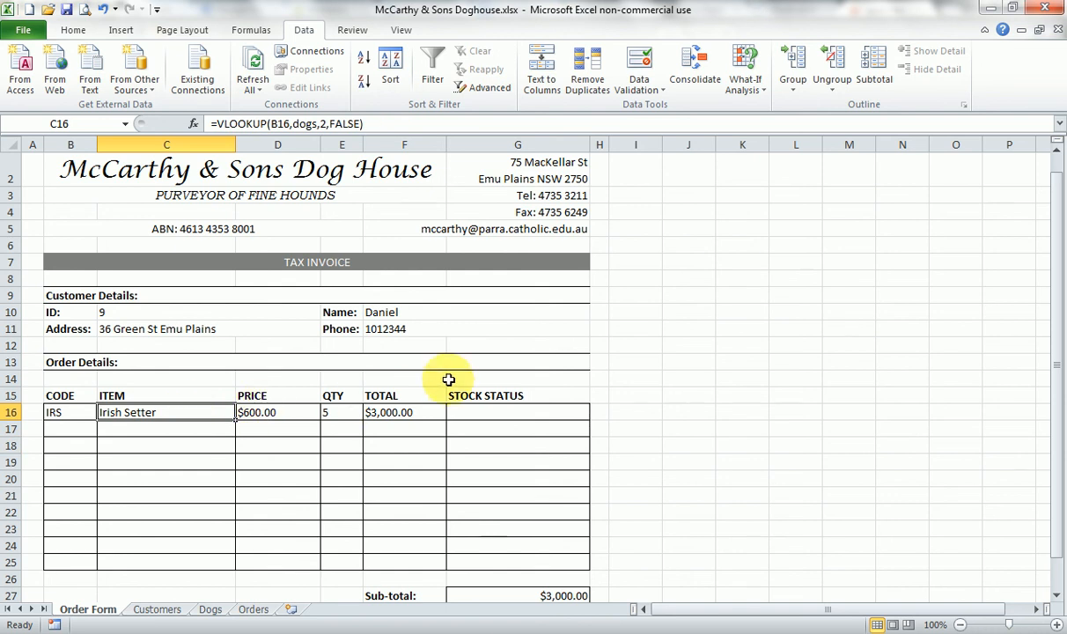
pyautogui.click(468, 412)
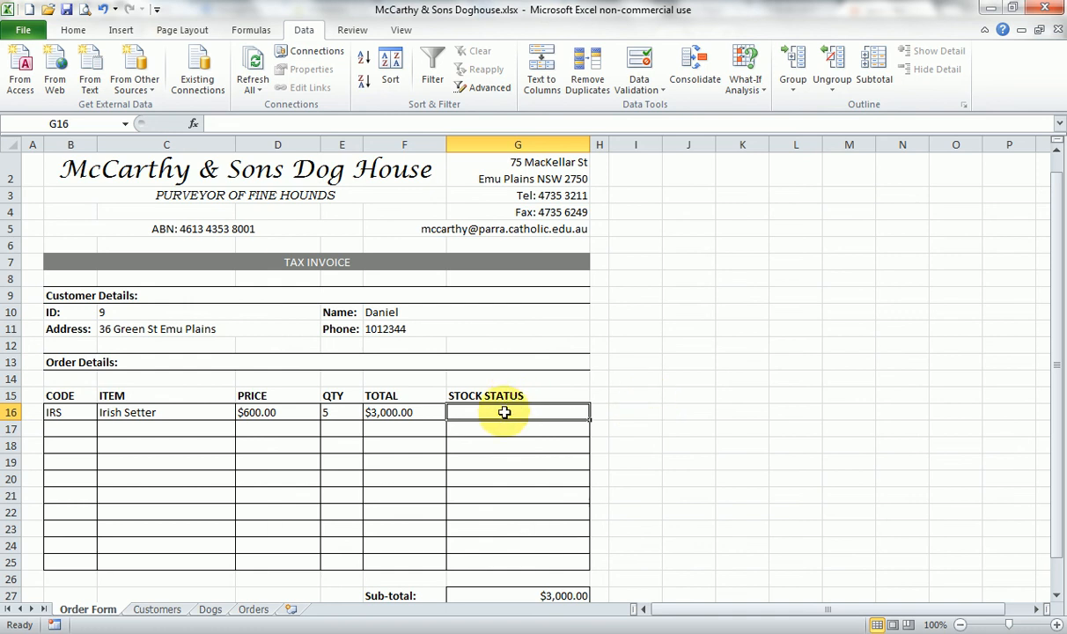
pyautogui.click(348, 414)
pyautogui.click(210, 609)
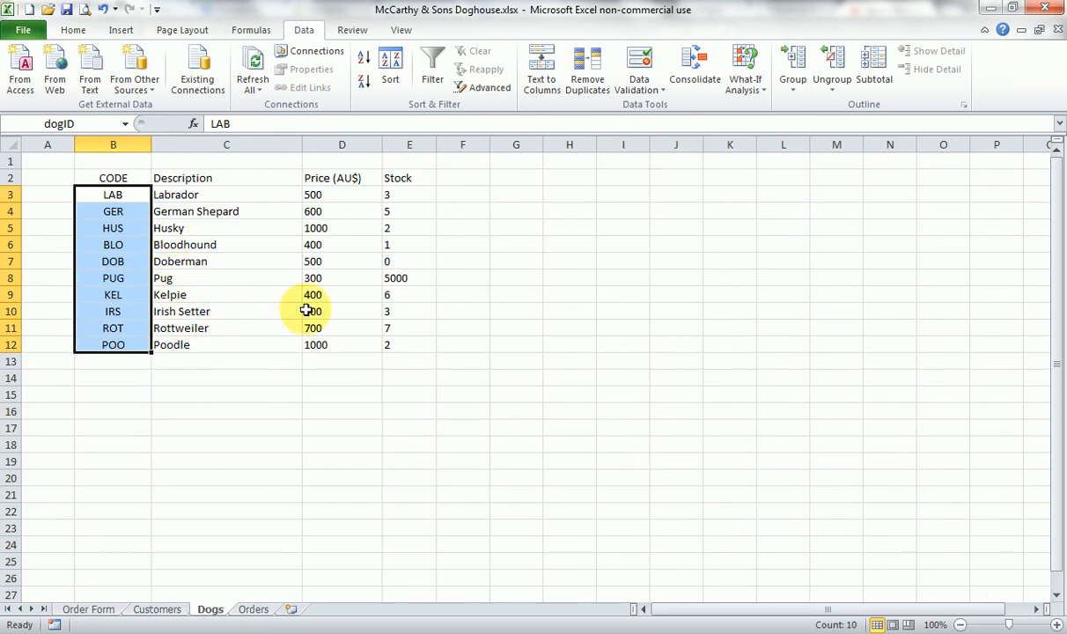
pyautogui.click(398, 310)
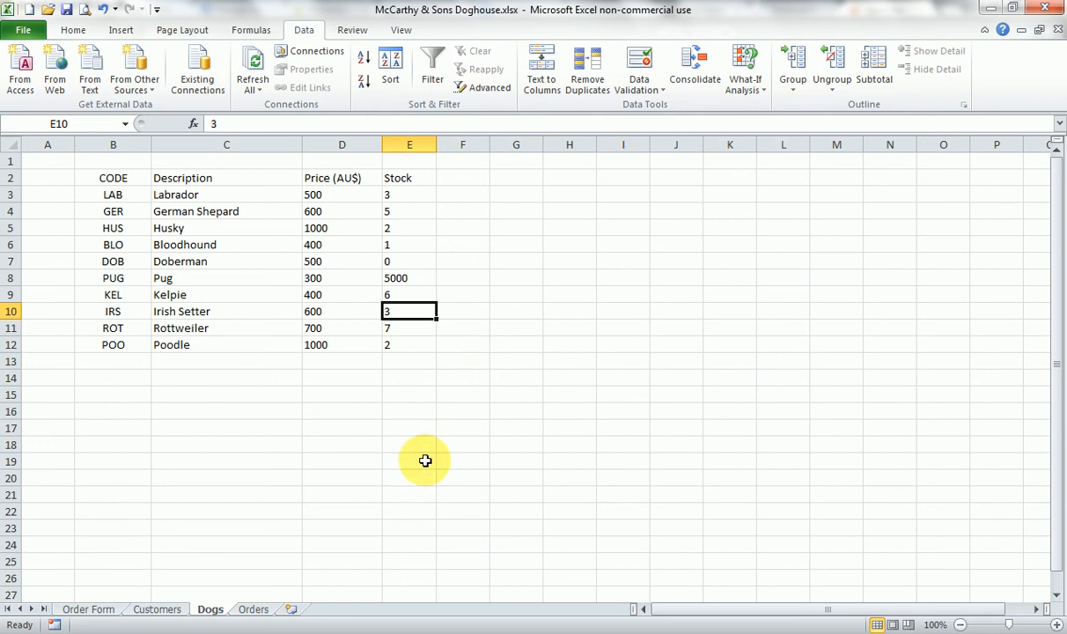
pyautogui.click(95, 609)
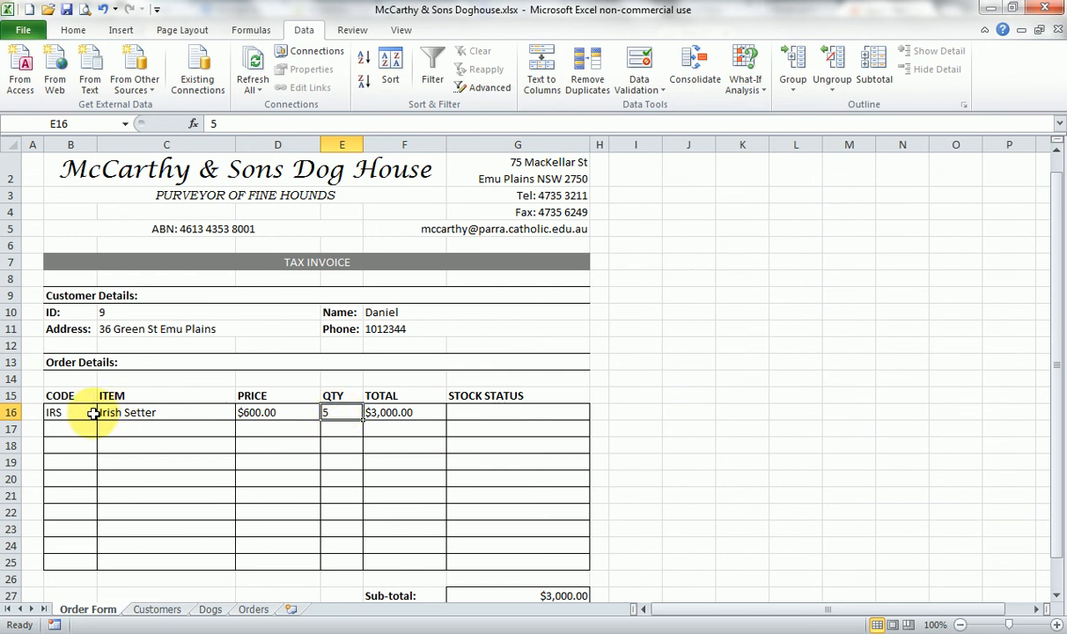
# - Start an IF formula in G16 testing whether E16 is greater than a VLOOKUP of B16 in the dogs range
pyautogui.click(484, 412)
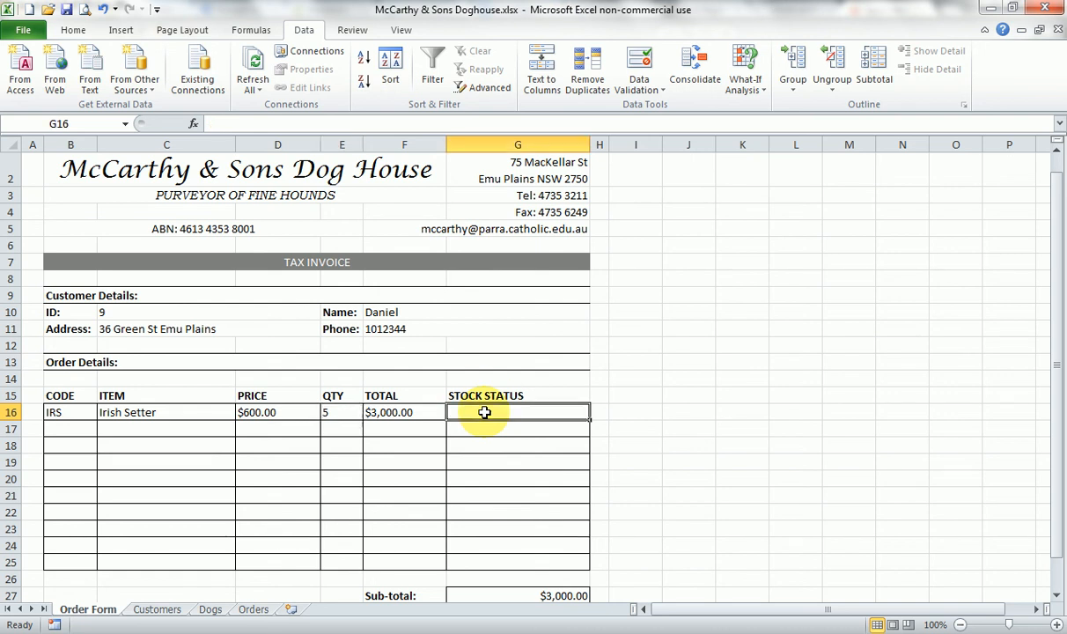
pyautogui.write('=')
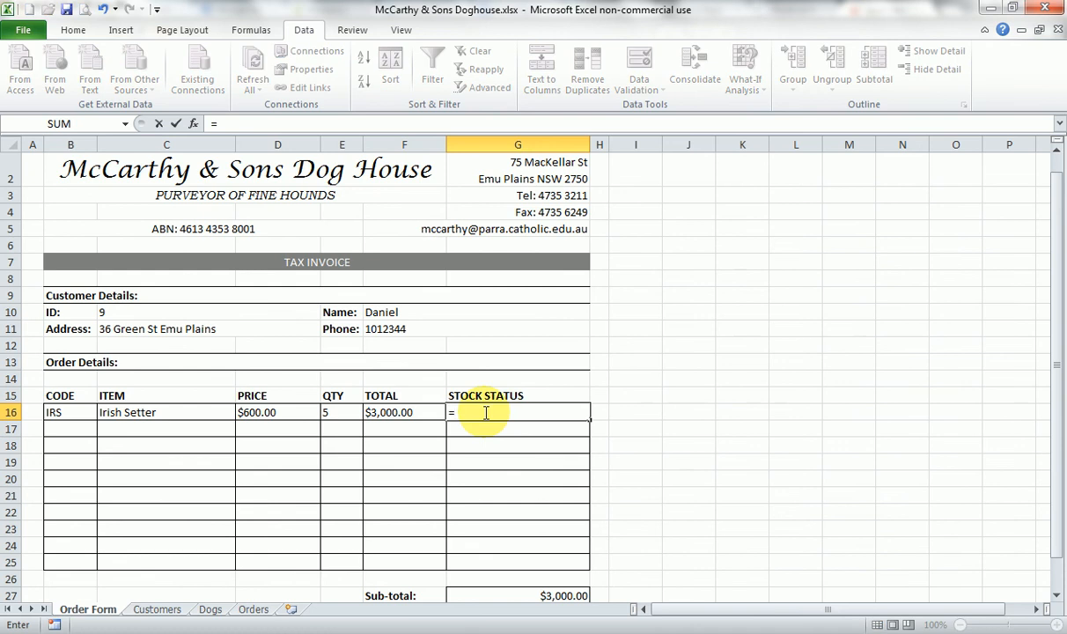
pyautogui.write('IF')
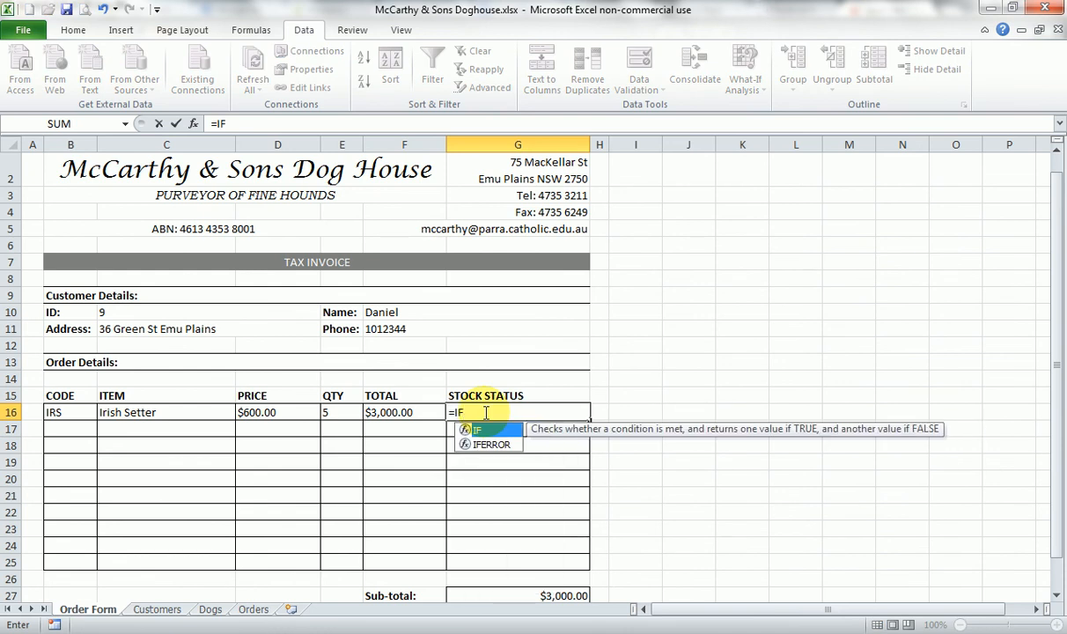
pyautogui.write('(')
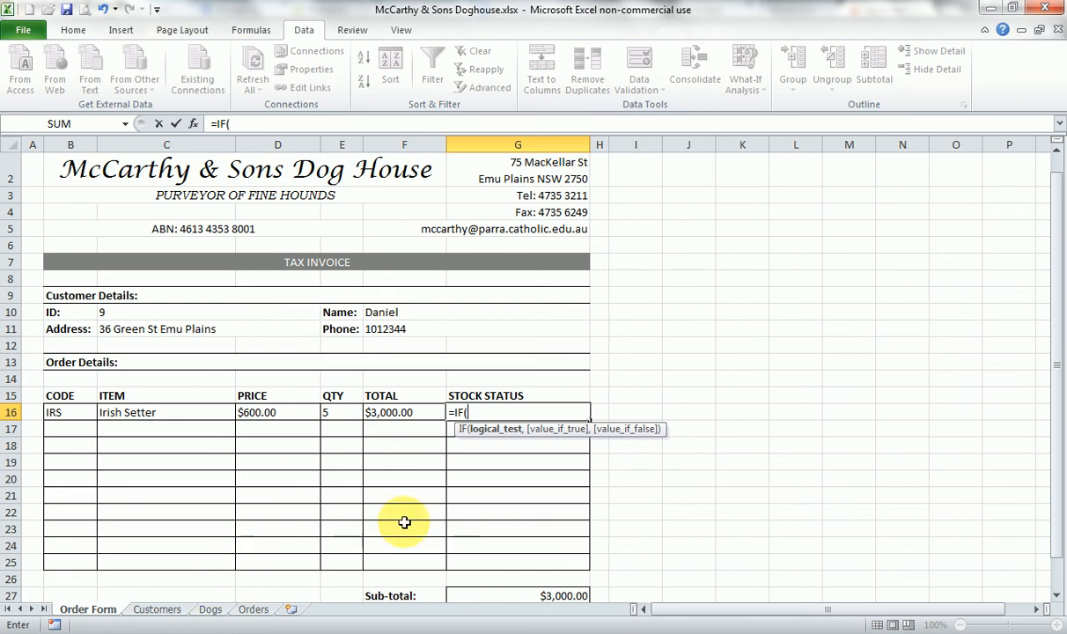
pyautogui.click(346, 410)
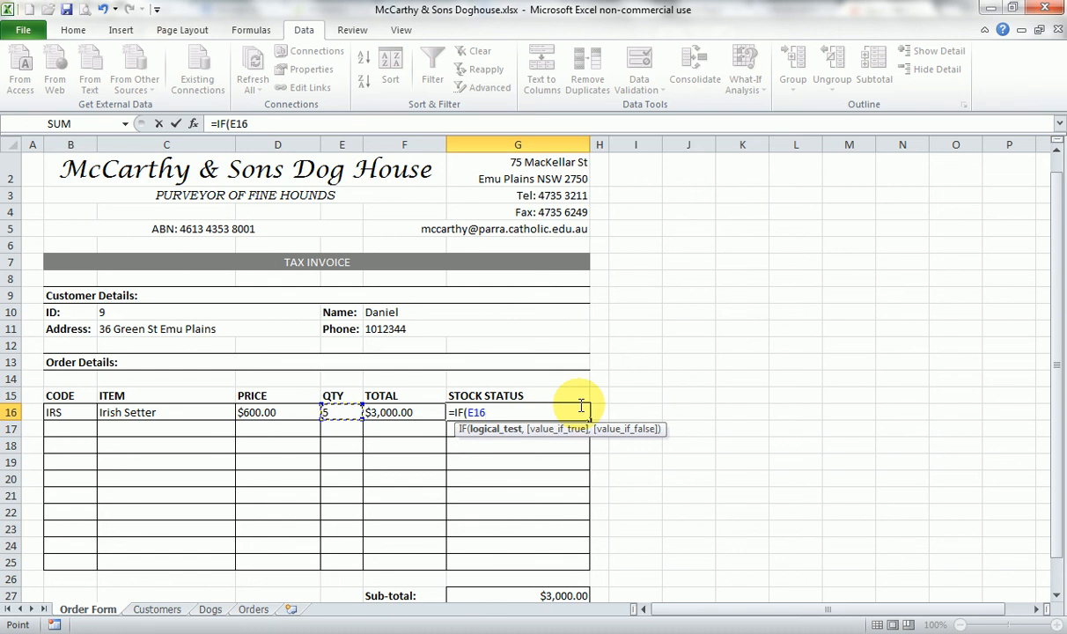
pyautogui.write('>')
pyautogui.write('V')
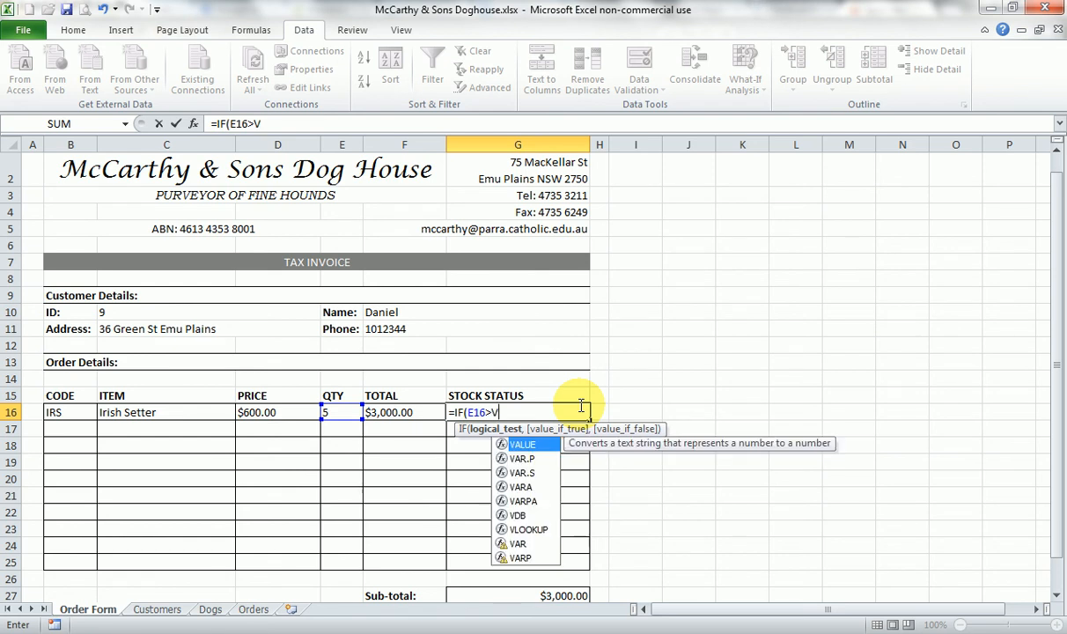
pyautogui.write('LOOKUP')
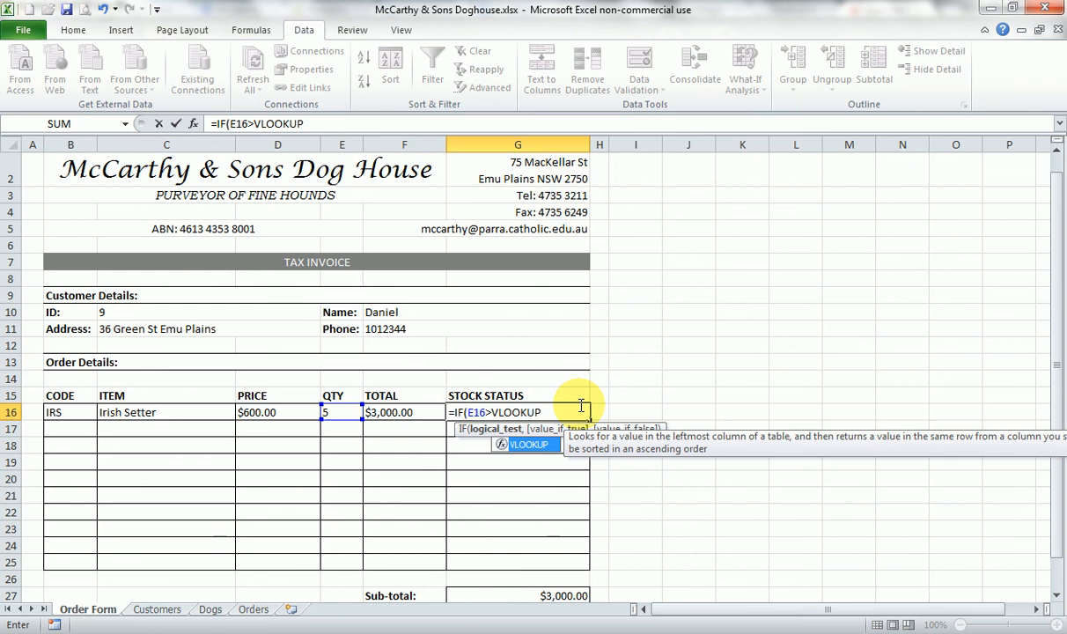
pyautogui.write('(')
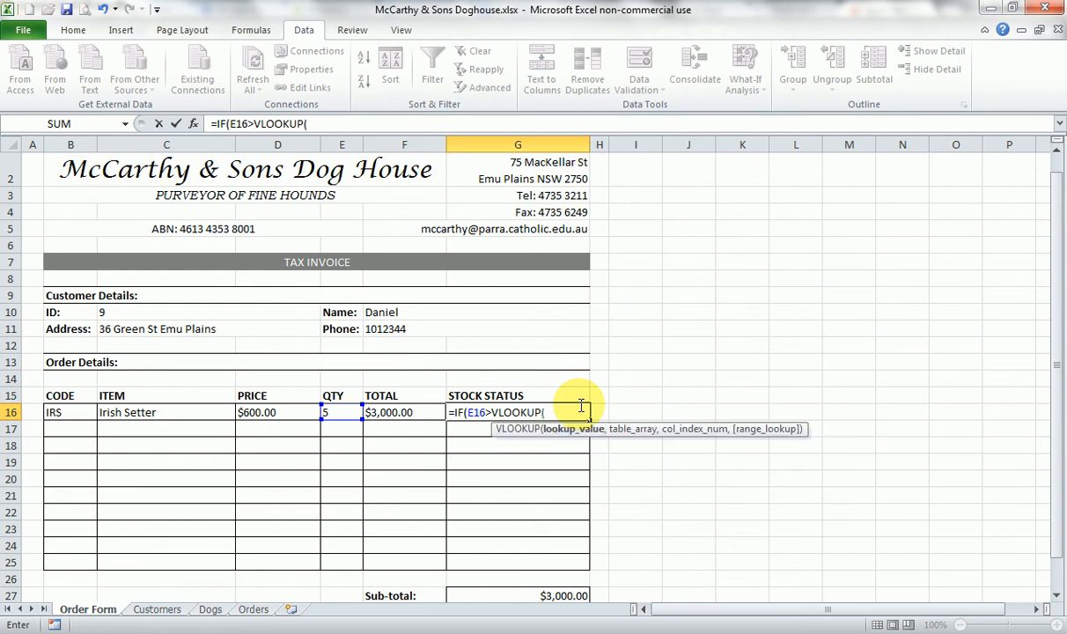
pyautogui.click(79, 411)
pyautogui.write(',dogs')
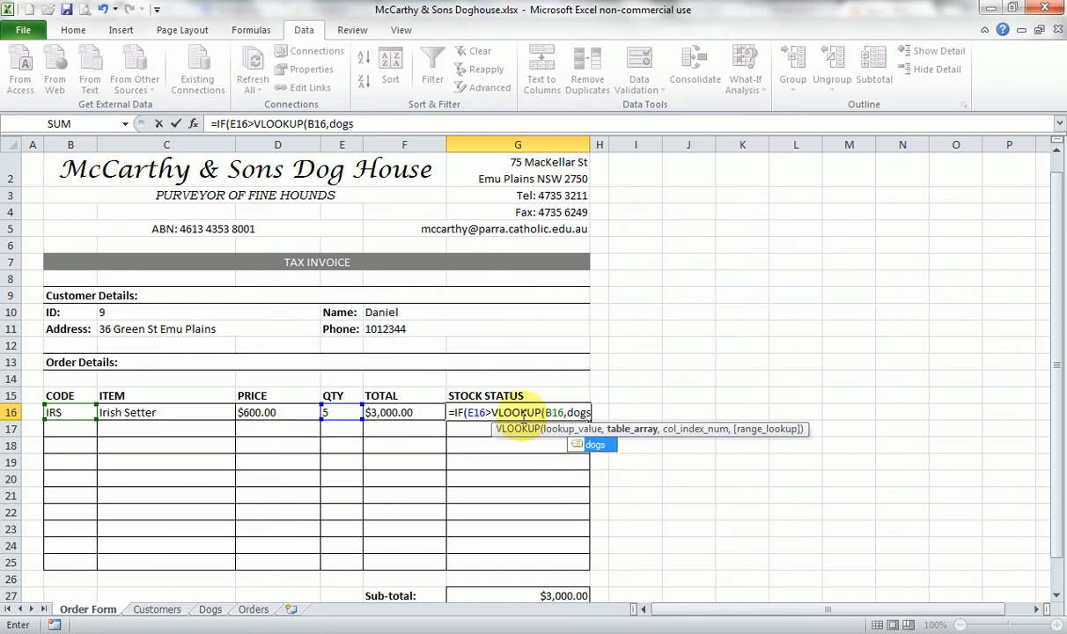
pyautogui.write(',')
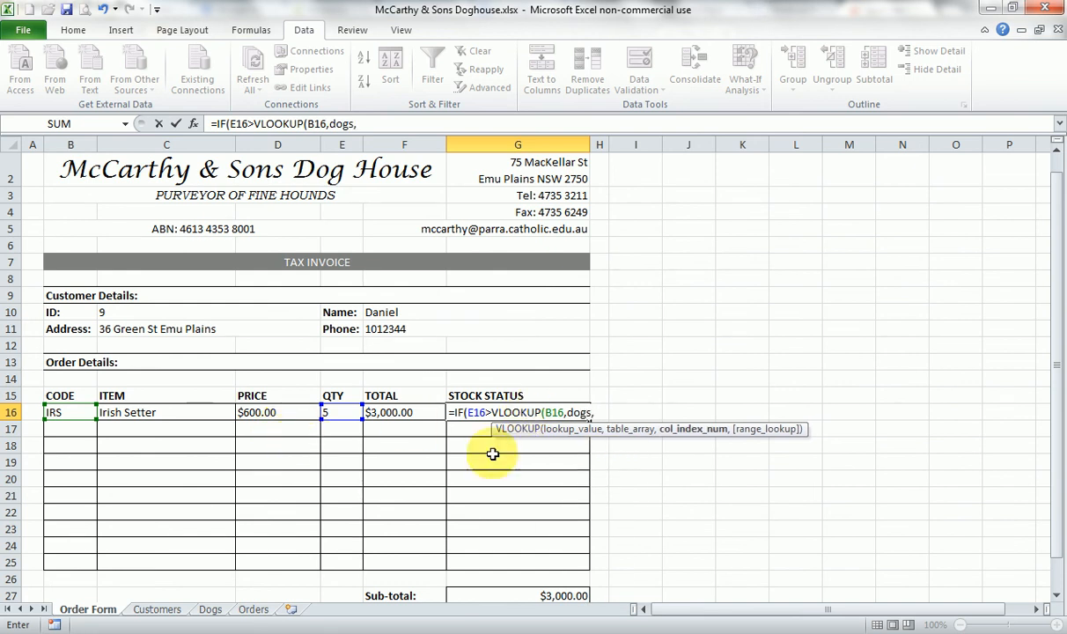
# - Check the Stock column's position on the Dogs sheet, and complete the G16 VLOOKUP with column index 4 and false
pyautogui.click(209, 609)
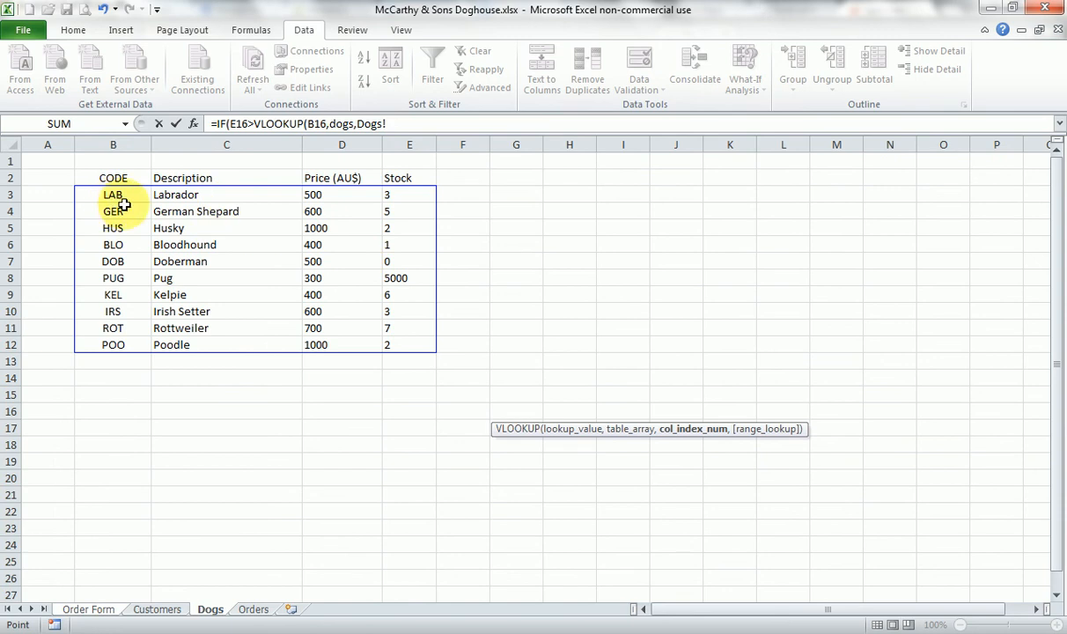
pyautogui.click(105, 610)
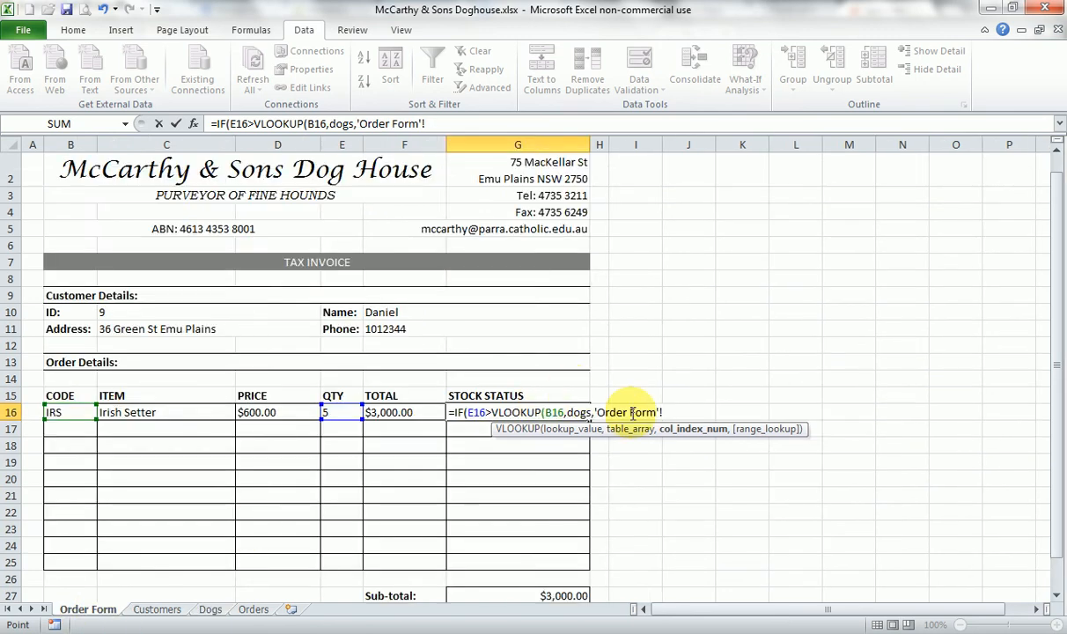
pyautogui.press('BackSpace')
pyautogui.press('BackSpace')
pyautogui.press('BackSpace')
pyautogui.press('BackSpace')
pyautogui.press('BackSpace')
pyautogui.press('BackSpace')
pyautogui.press('BackSpace')
pyautogui.press('BackSpace')
pyautogui.press('BackSpace')
pyautogui.press('BackSpace')
pyautogui.press('BackSpace')
pyautogui.press('BackSpace')
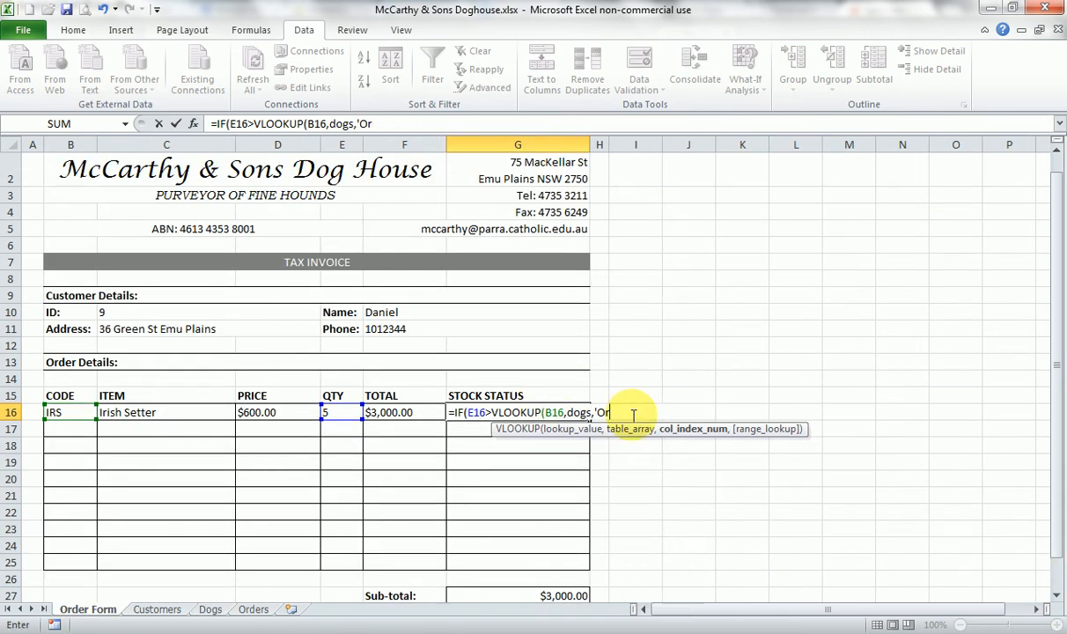
pyautogui.press('BackSpace')
pyautogui.write('4,false')
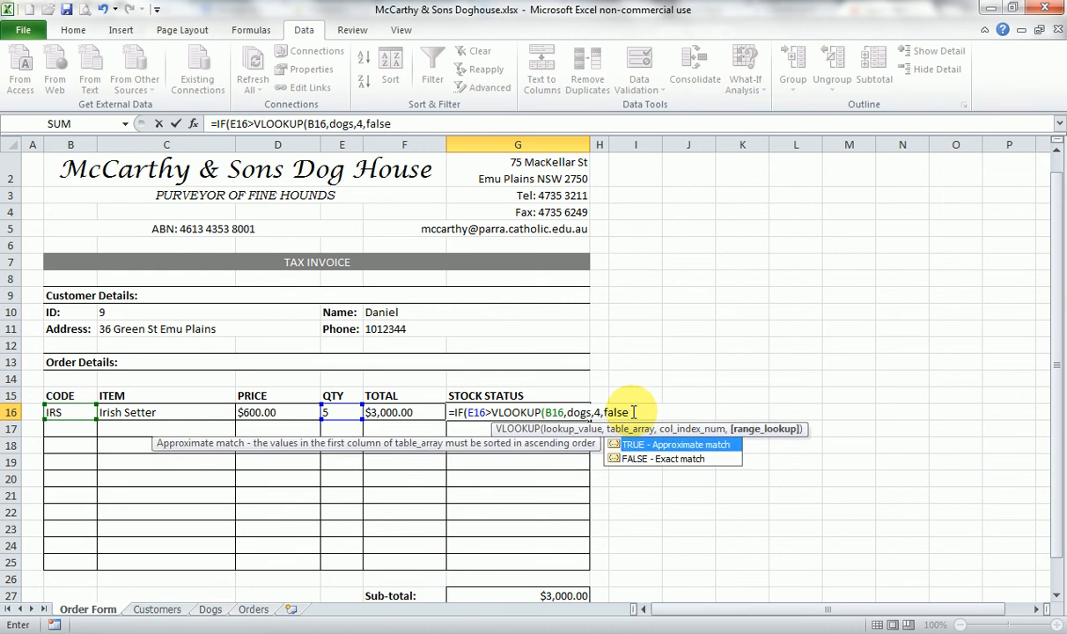
pyautogui.write(')')
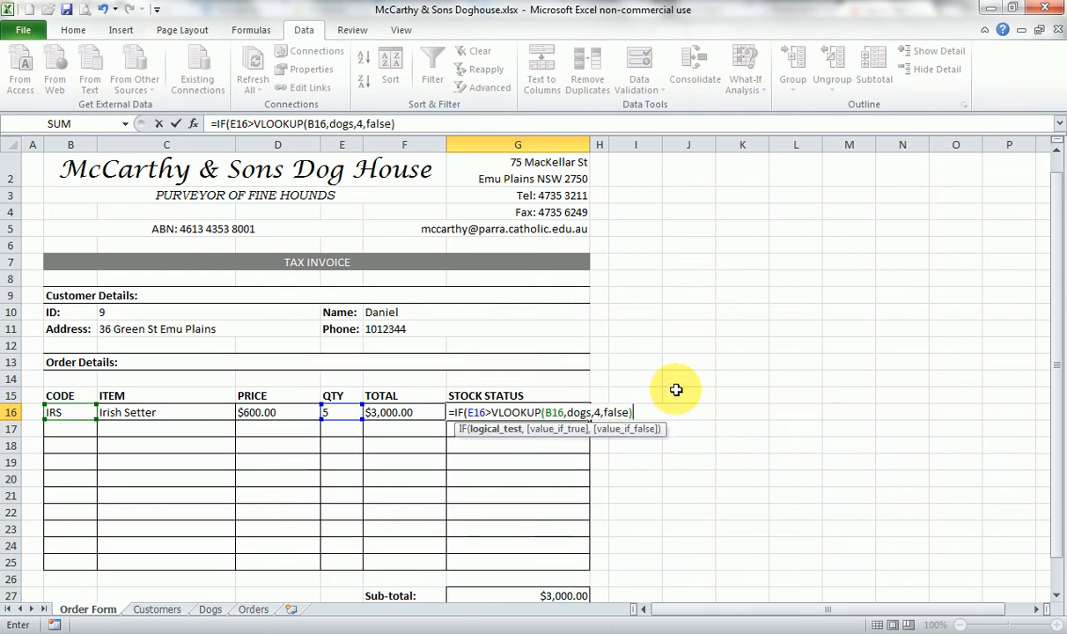
pyautogui.write(',')
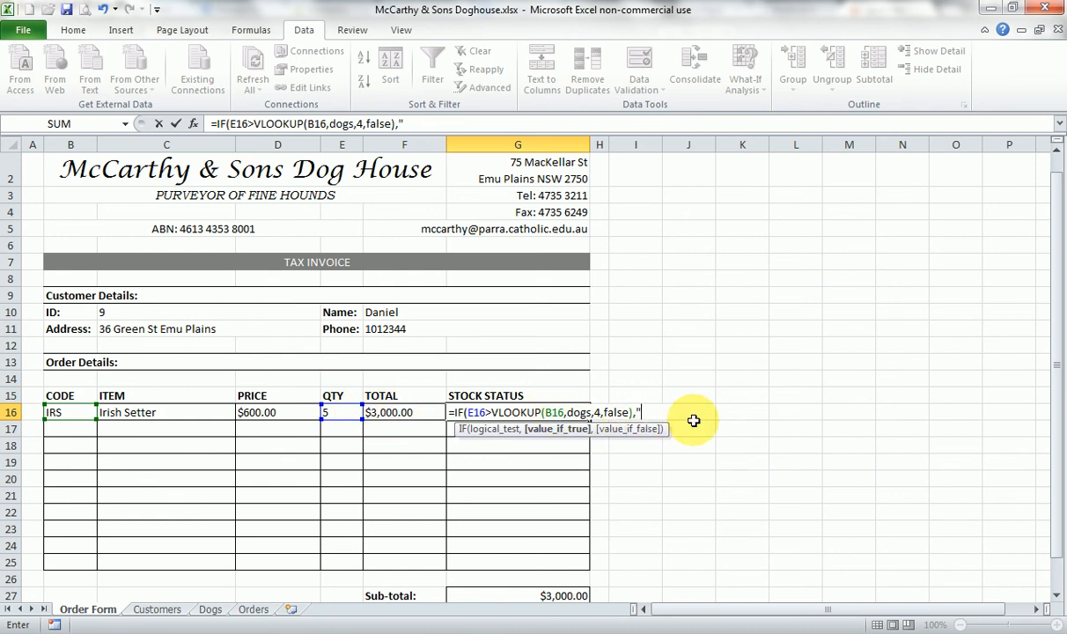
# - Complete the IF formula in G16 to return "OUT OF STOCK" when true and "IN STOCK" when false
pyautogui.write('OUT')
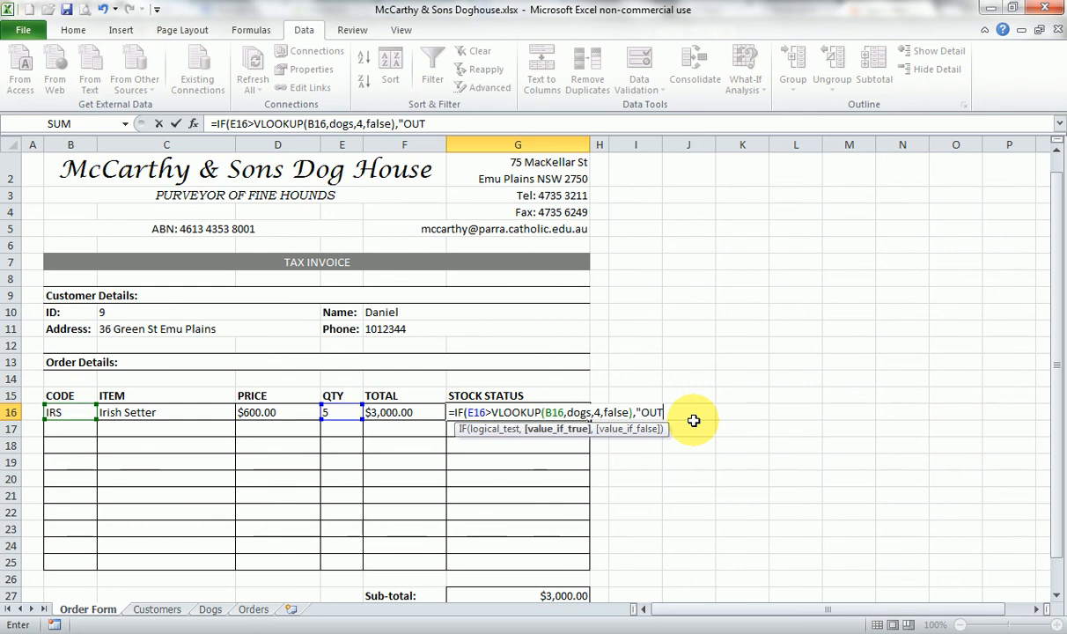
pyautogui.write(' OF ST')
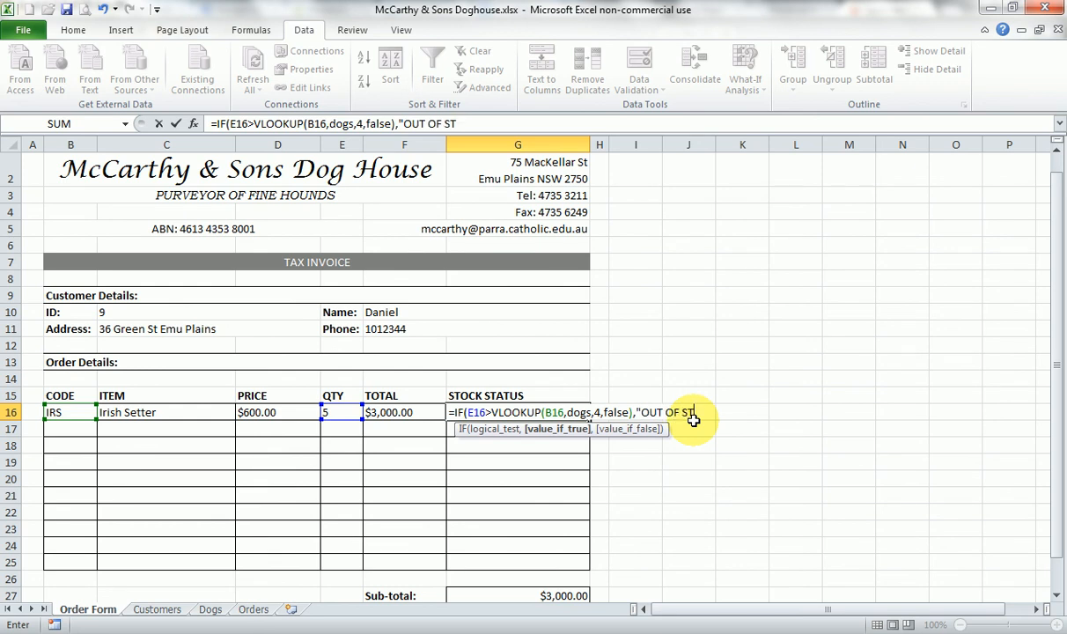
pyautogui.write('OCK",')
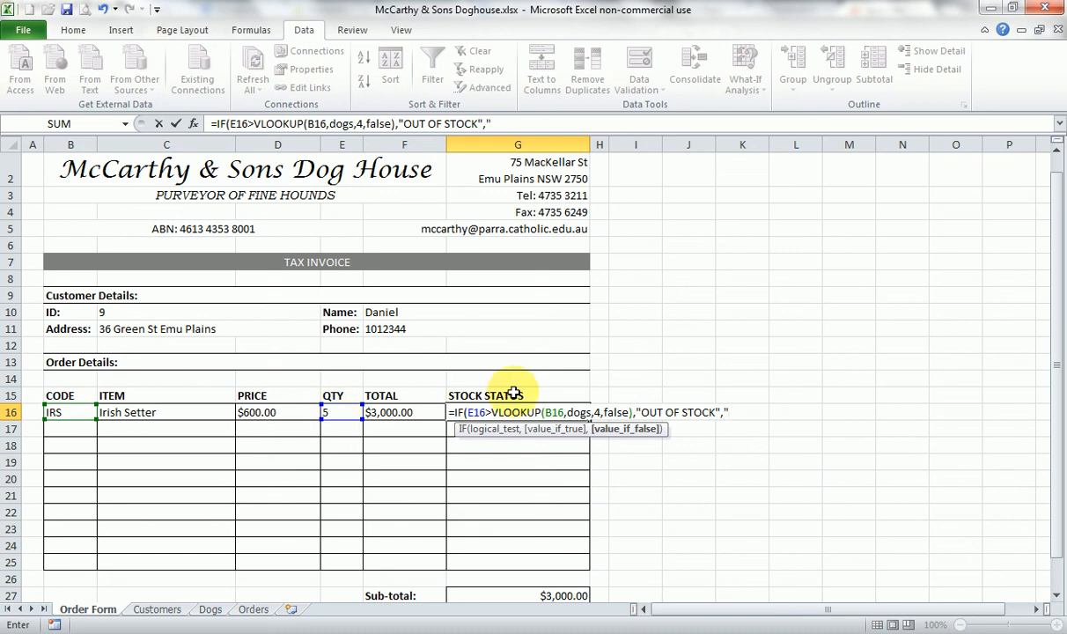
pyautogui.write('"IN STOCK")')
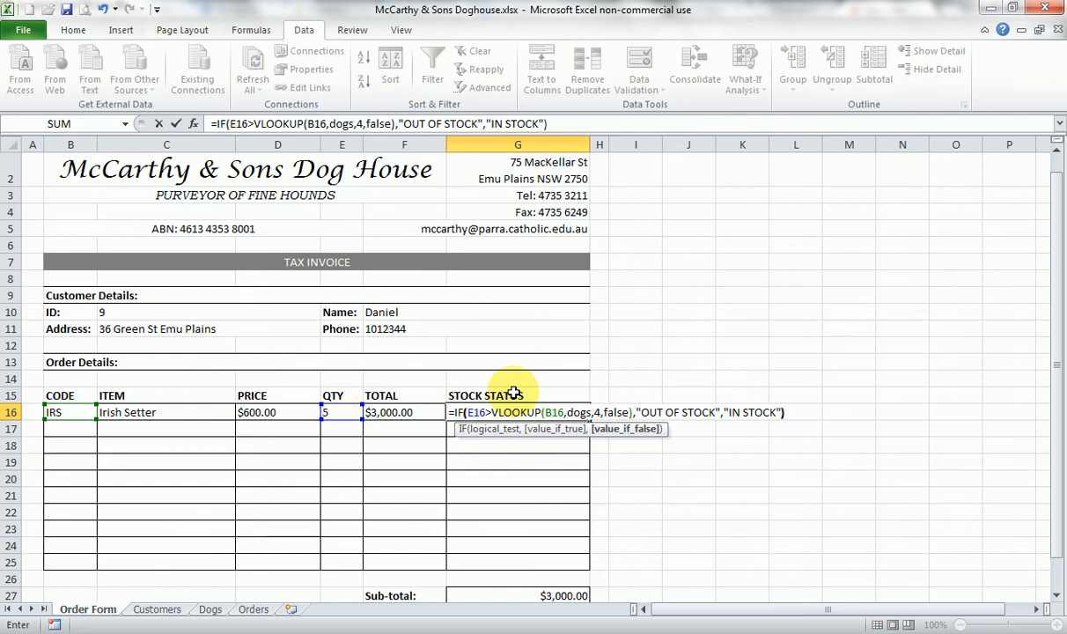
pyautogui.click(466, 413)
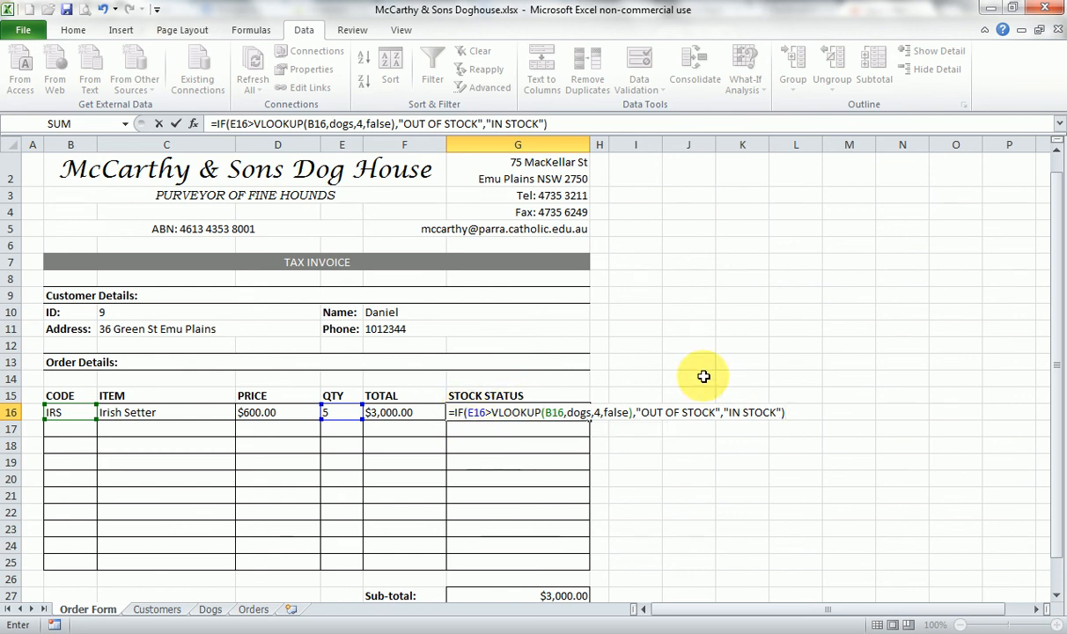
pyautogui.click(545, 413)
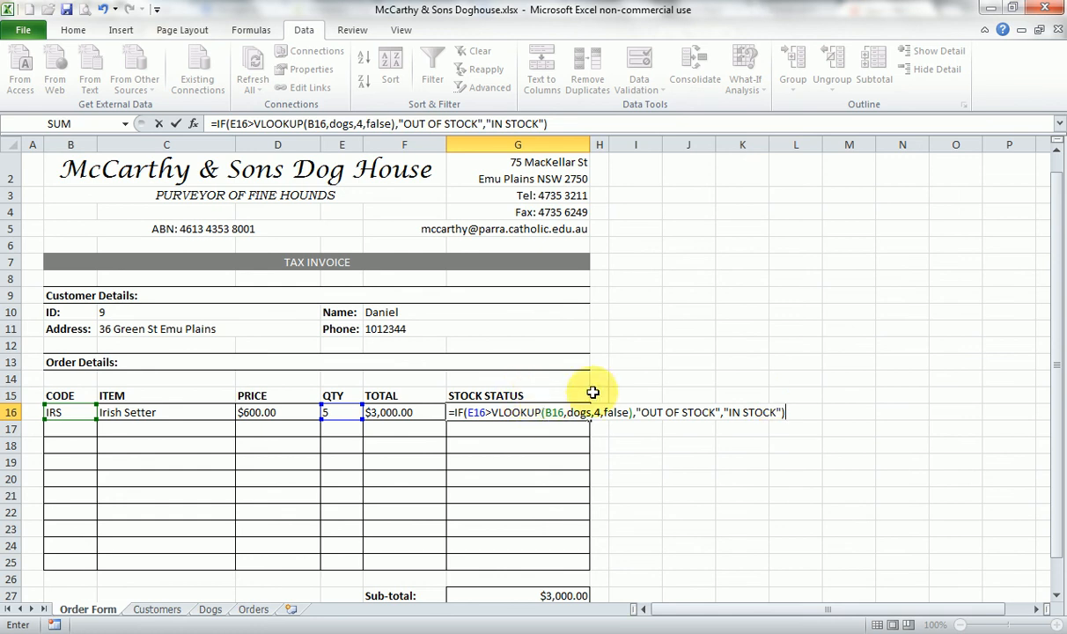
pyautogui.press('Return')
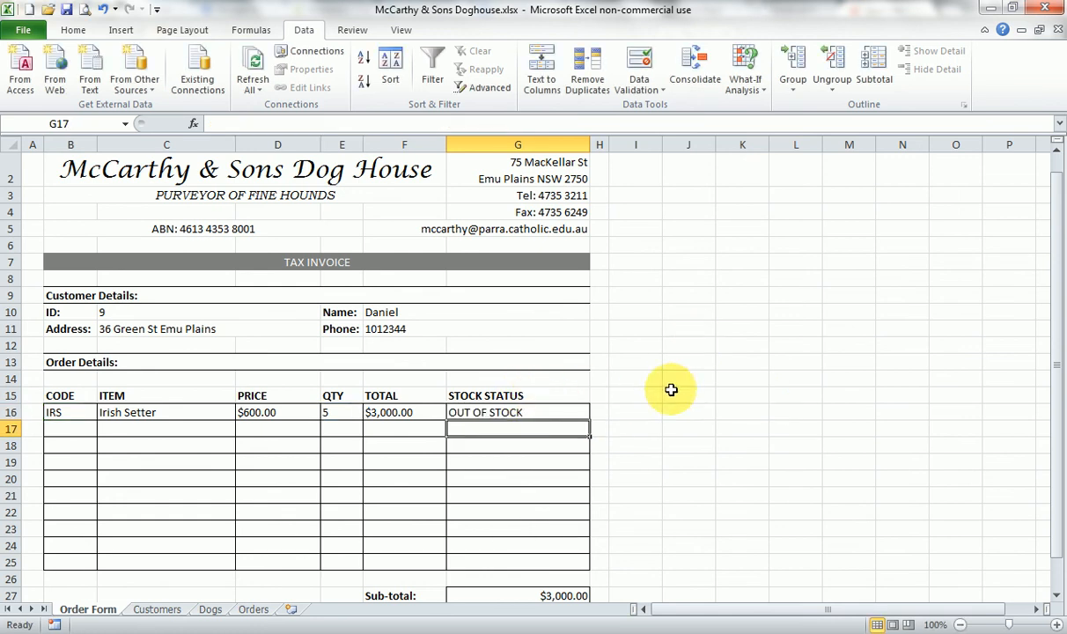
# - Test the stock status formula by setting the Irish Setter quantity in E16 to 1 and then to 3
pyautogui.click(342, 415)
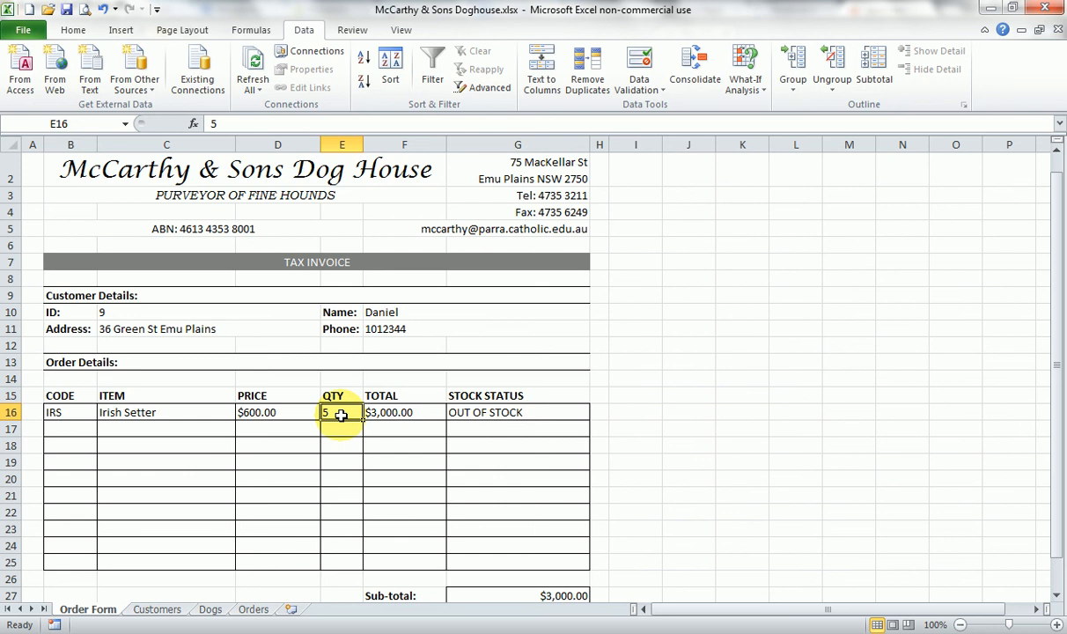
pyautogui.doubleClick(339, 414)
pyautogui.moveTo(335, 412); pyautogui.dragTo(321, 412)
pyautogui.write('1')
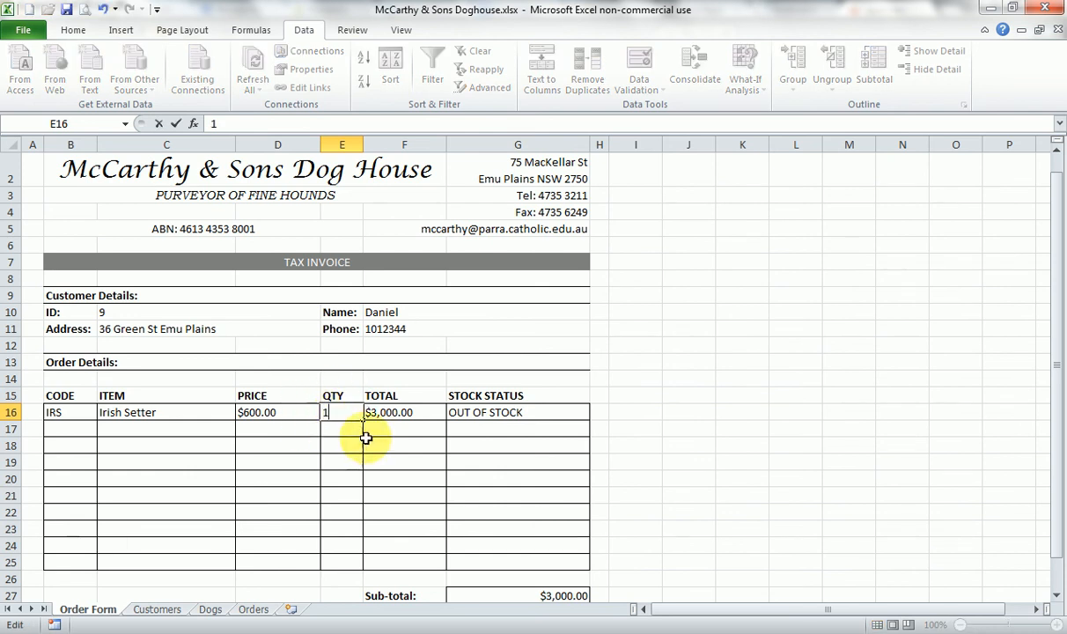
pyautogui.press('Return')
pyautogui.click(342, 412)
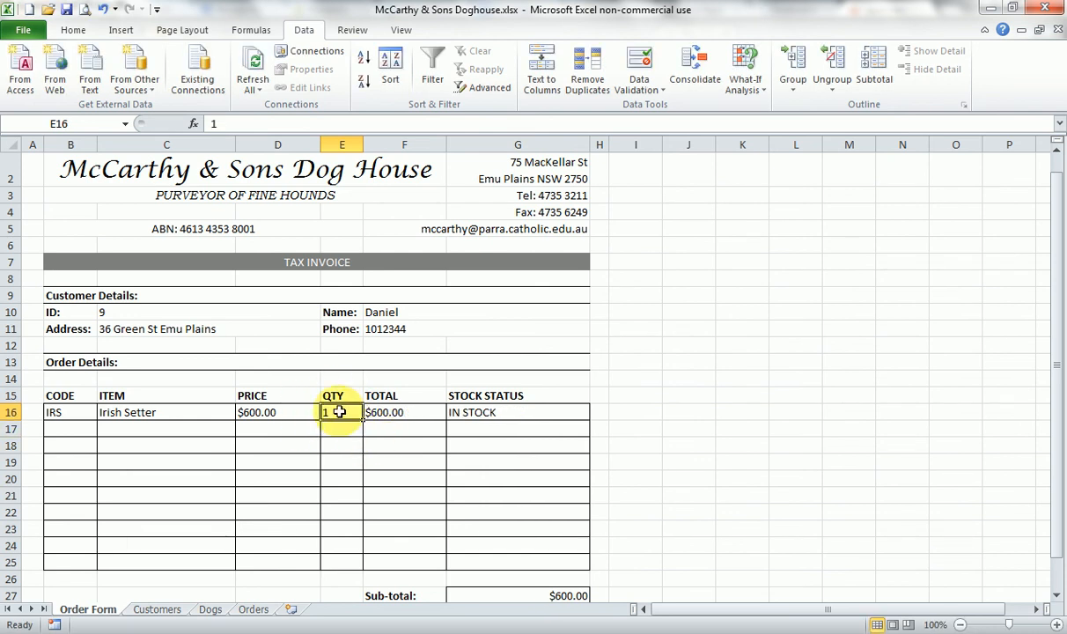
pyautogui.write('3')
pyautogui.press('Return')
# - Set the Irish Setter quantity in E16 to 4 to test the stock status formula above the stock limit
pyautogui.click(337, 413)
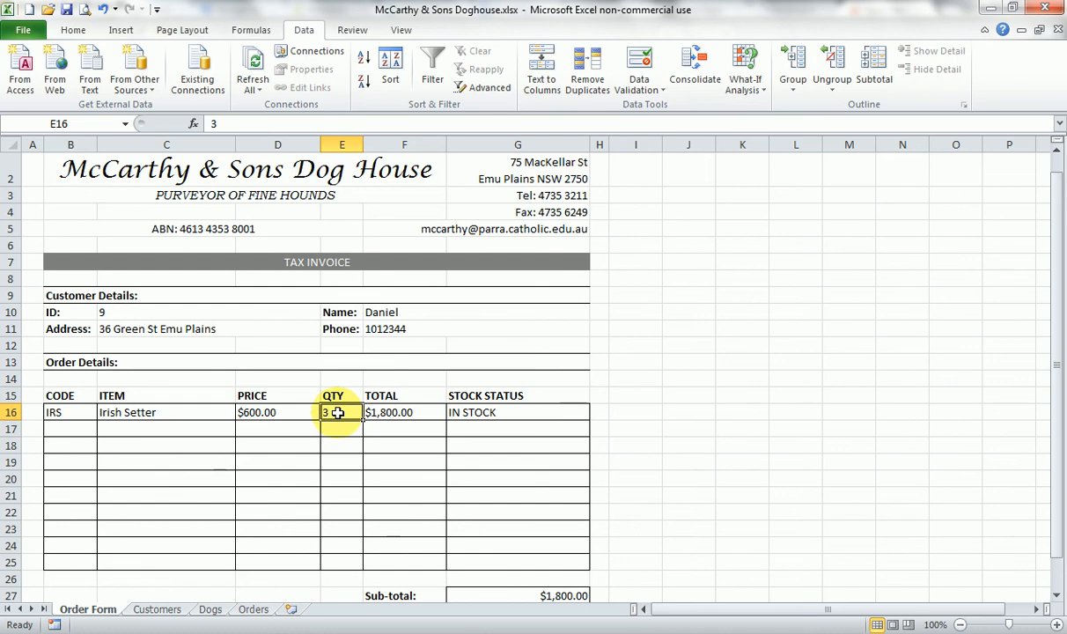
pyautogui.write('4')
pyautogui.press('Return')
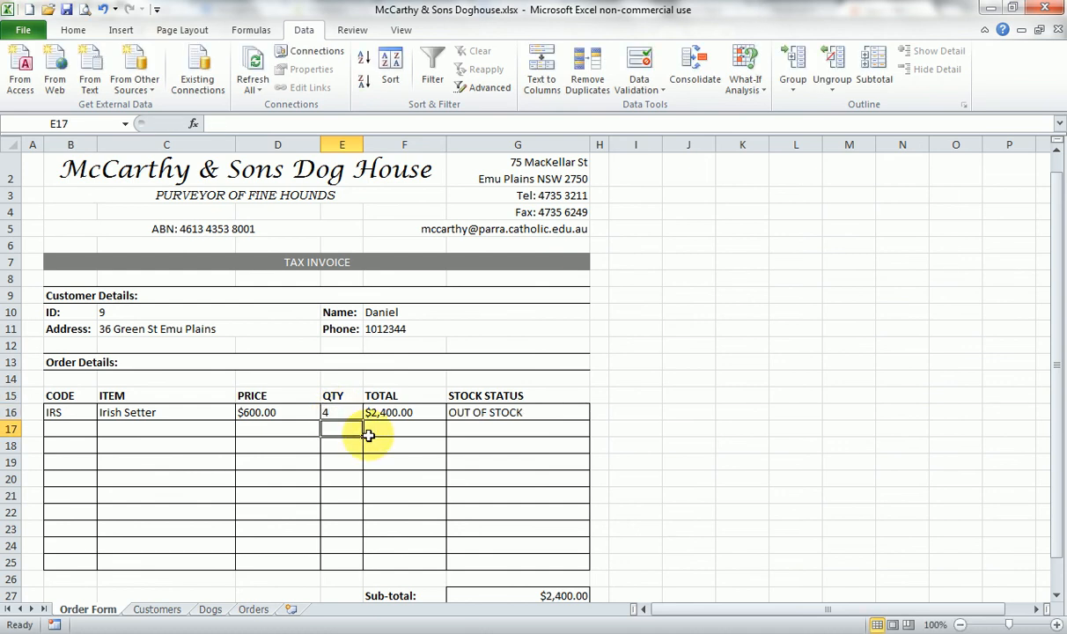